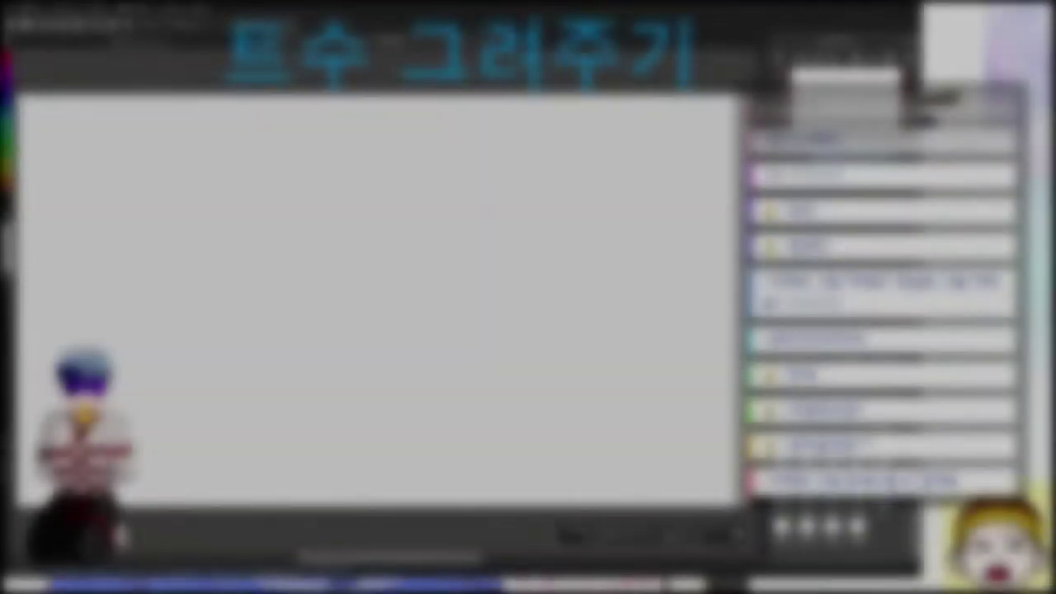
Sketch a tall arched outline for long hair running over the head and down both sides
{"action": "scroll", "coordinate": [345, 255], "scroll_direction": "down", "scroll_amount": 1}
{"action": "scroll", "coordinate": [344, 255], "scroll_direction": "up", "scroll_amount": 2}
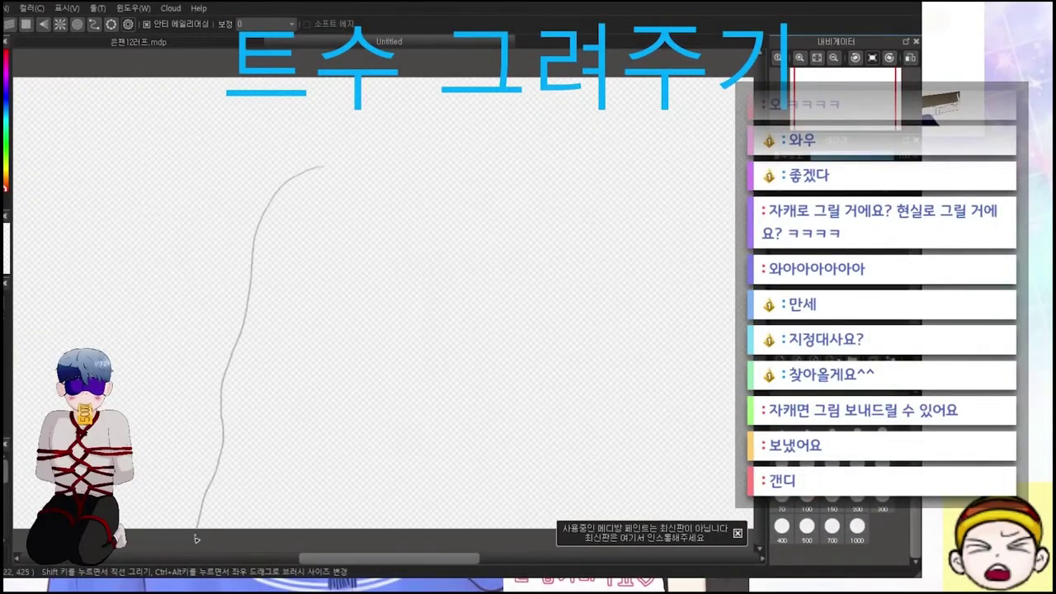
{"action": "mouse_move", "coordinate": [321, 165]}
{"action": "left_mouse_down"}
{"action": "mouse_move", "coordinate": [476, 226]}
{"action": "mouse_move", "coordinate": [461, 188]}
{"action": "left_mouse_up"}
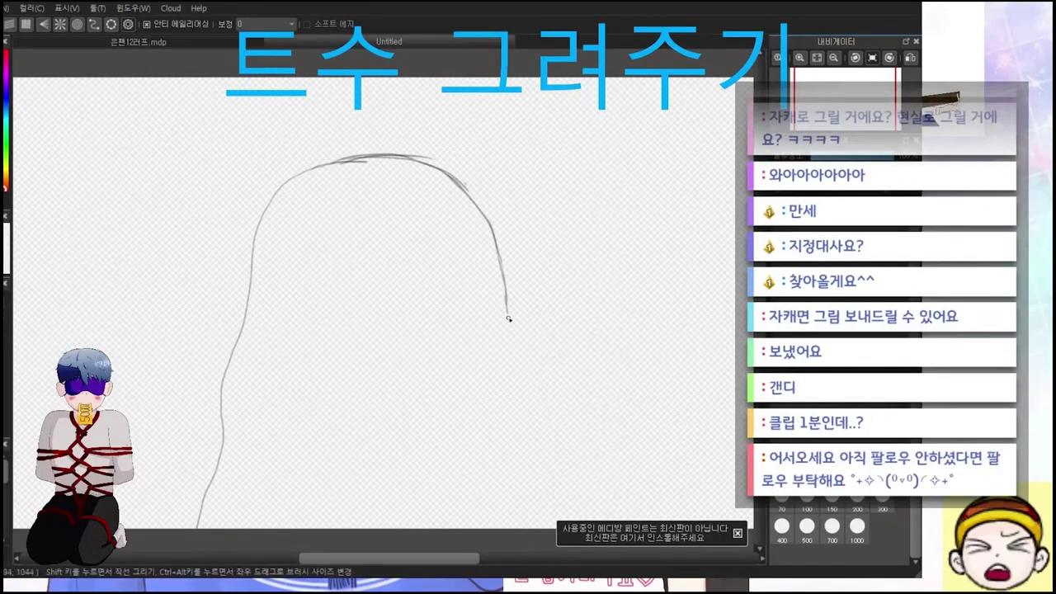
Sketch a closed face outline with a tapered chin inside the hair outline
{"action": "scroll", "coordinate": [362, 178], "scroll_direction": "up", "scroll_amount": 2}
{"action": "left_click_drag", "start_coordinate": [221, 155], "coordinate": [216, 213]}
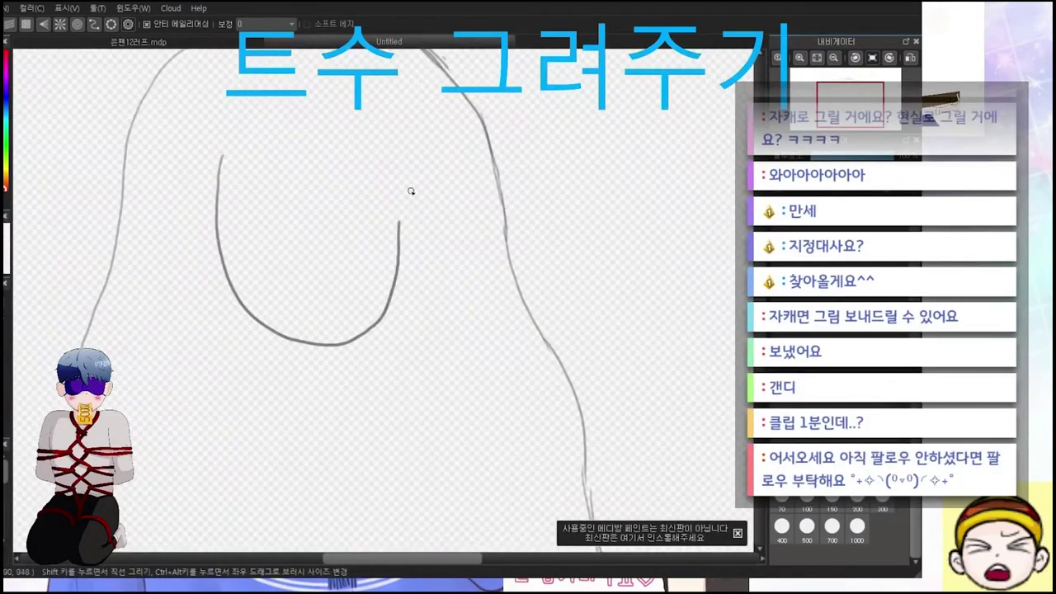
{"action": "left_click_drag", "start_coordinate": [221, 157], "coordinate": [403, 236]}
{"action": "scroll", "coordinate": [473, 316], "scroll_direction": "up", "scroll_amount": 2}
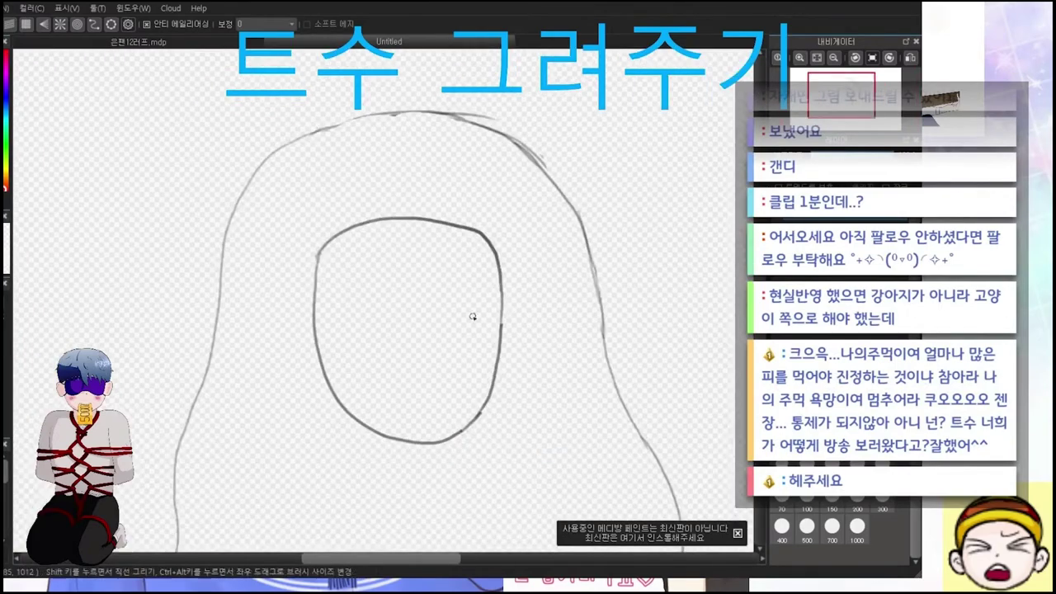
{"action": "scroll", "coordinate": [473, 316], "scroll_direction": "up", "scroll_amount": 2}
{"action": "left_click_drag", "start_coordinate": [405, 447], "coordinate": [460, 422]}
Draw crossing vertical and horizontal guide lines through the centre of the face
{"action": "left_click_drag", "start_coordinate": [306, 295], "coordinate": [495, 294]}
{"action": "left_click_drag", "start_coordinate": [401, 224], "coordinate": [402, 377]}
{"action": "scroll", "coordinate": [405, 288], "scroll_direction": "up", "scroll_amount": 2}
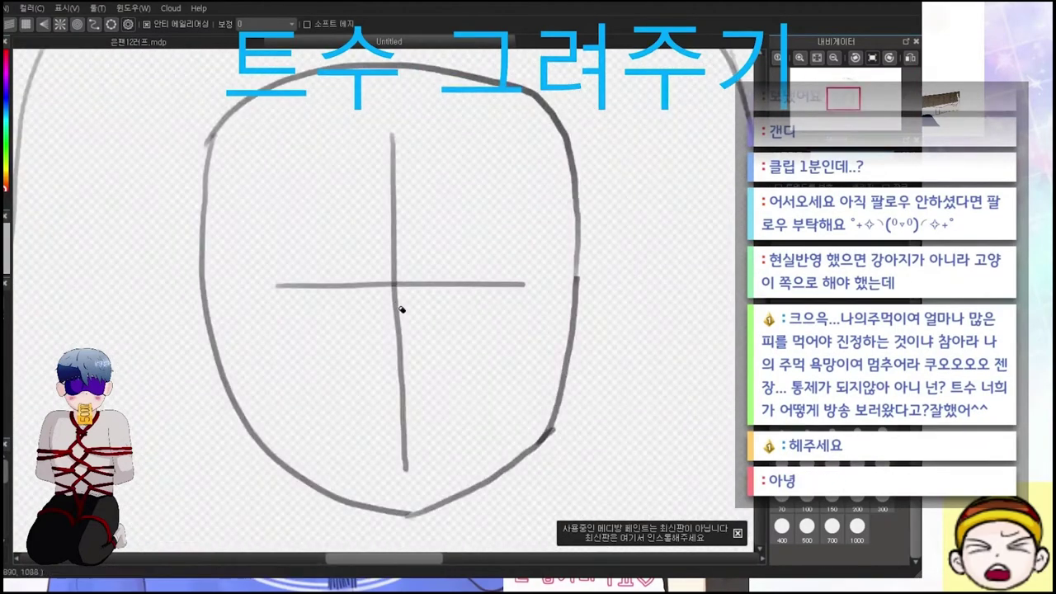
{"action": "key", "text": "ctrl+z"}
{"action": "left_click_drag", "start_coordinate": [262, 312], "coordinate": [528, 312]}
Draw curved upper and lower lid lines for both eyes along the horizontal guide, redoing the right upper lid
{"action": "scroll", "coordinate": [383, 321], "scroll_direction": "up", "scroll_amount": 2}
{"action": "mouse_move", "coordinate": [358, 354]}
{"action": "left_mouse_down"}
{"action": "mouse_move", "coordinate": [223, 314]}
{"action": "mouse_move", "coordinate": [197, 316]}
{"action": "left_mouse_up"}
{"action": "scroll", "coordinate": [297, 432], "scroll_direction": "down", "scroll_amount": 2}
{"action": "scroll", "coordinate": [298, 432], "scroll_direction": "up", "scroll_amount": 2}
{"action": "left_click_drag", "start_coordinate": [380, 227], "coordinate": [546, 196]}
{"action": "left_click_drag", "start_coordinate": [397, 265], "coordinate": [501, 252]}
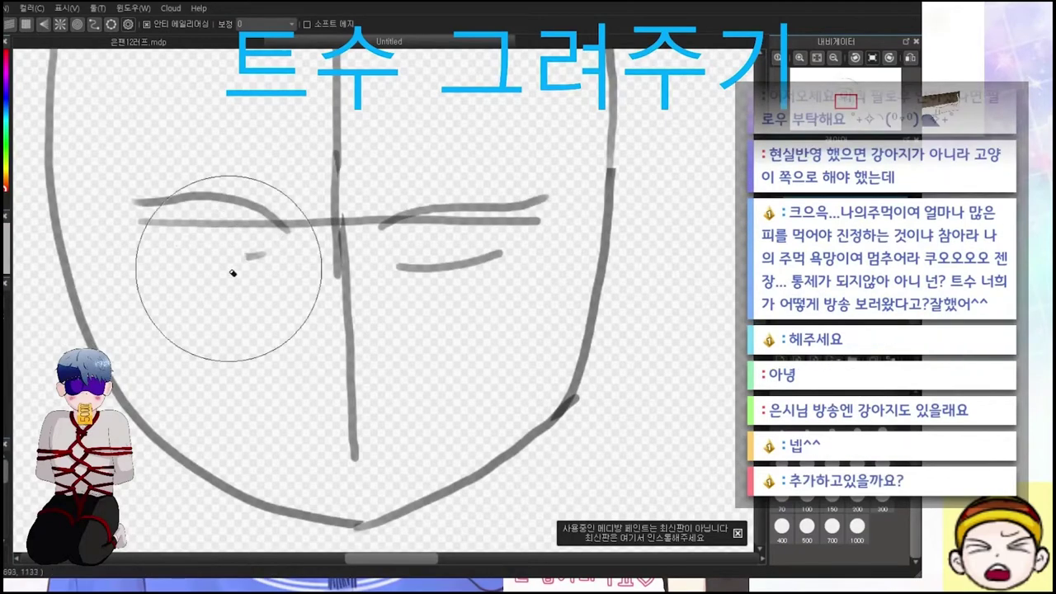
{"action": "mouse_move", "coordinate": [191, 262]}
{"action": "left_mouse_down"}
{"action": "mouse_move", "coordinate": [267, 264]}
{"action": "mouse_move", "coordinate": [219, 262]}
{"action": "left_mouse_up"}
{"action": "left_click_drag", "start_coordinate": [120, 203], "coordinate": [194, 195]}
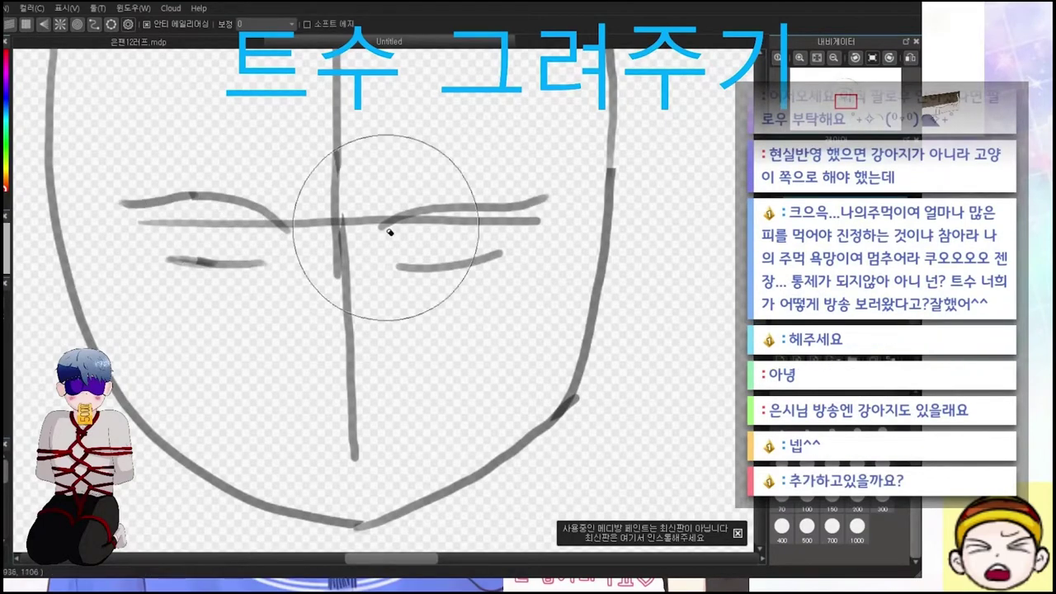
{"action": "key", "text": "ctrl+z"}
{"action": "left_click_drag", "start_coordinate": [389, 221], "coordinate": [551, 200]}
Erase the face guide lines around the eyes, leaving a short stub as the nose
{"action": "key", "text": "e"}
{"action": "scroll", "coordinate": [507, 224], "scroll_direction": "down", "scroll_amount": 1}
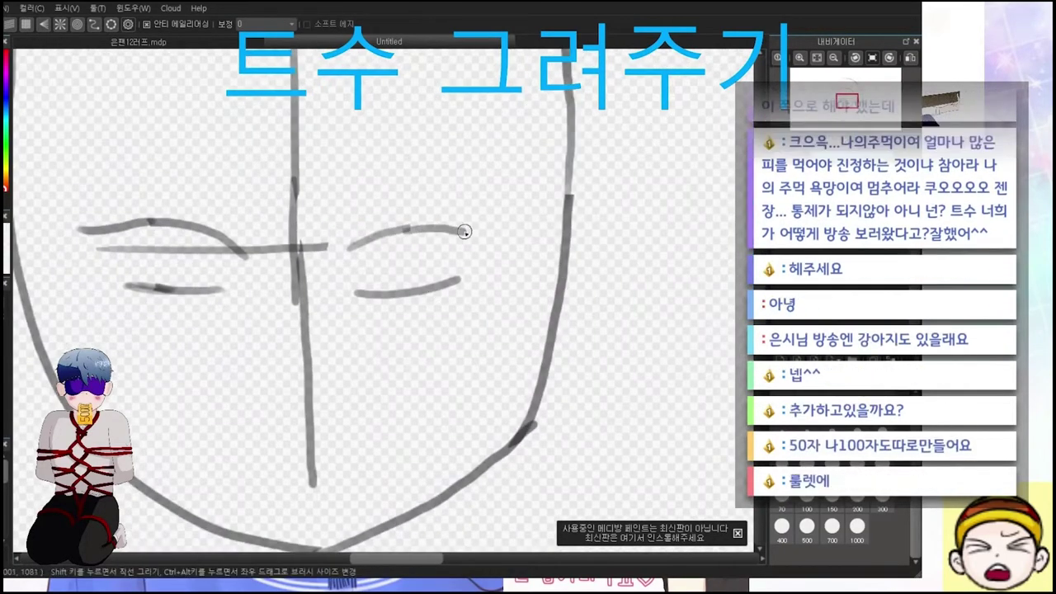
{"action": "left_click_drag", "start_coordinate": [464, 229], "coordinate": [614, 262]}
{"action": "mouse_move", "coordinate": [318, 259]}
{"action": "left_mouse_down"}
{"action": "mouse_move", "coordinate": [415, 262]}
{"action": "mouse_move", "coordinate": [496, 350]}
{"action": "mouse_move", "coordinate": [480, 312]}
{"action": "mouse_move", "coordinate": [502, 392]}
{"action": "left_mouse_up"}
Draw a gently smiling mouth line below the nose
{"action": "key", "text": "b"}
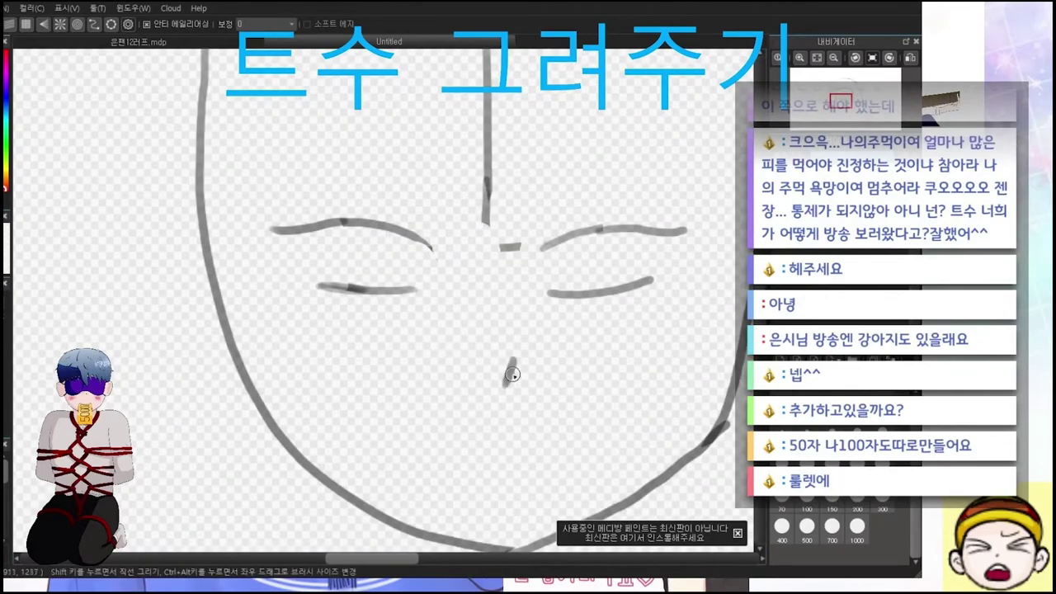
{"action": "mouse_move", "coordinate": [418, 457]}
{"action": "left_mouse_down"}
{"action": "mouse_move", "coordinate": [569, 451]}
{"action": "mouse_move", "coordinate": [602, 437]}
{"action": "left_mouse_up"}
{"action": "scroll", "coordinate": [510, 112], "scroll_direction": "up", "scroll_amount": 1}
{"action": "scroll", "coordinate": [510, 112], "scroll_direction": "down", "scroll_amount": 2}
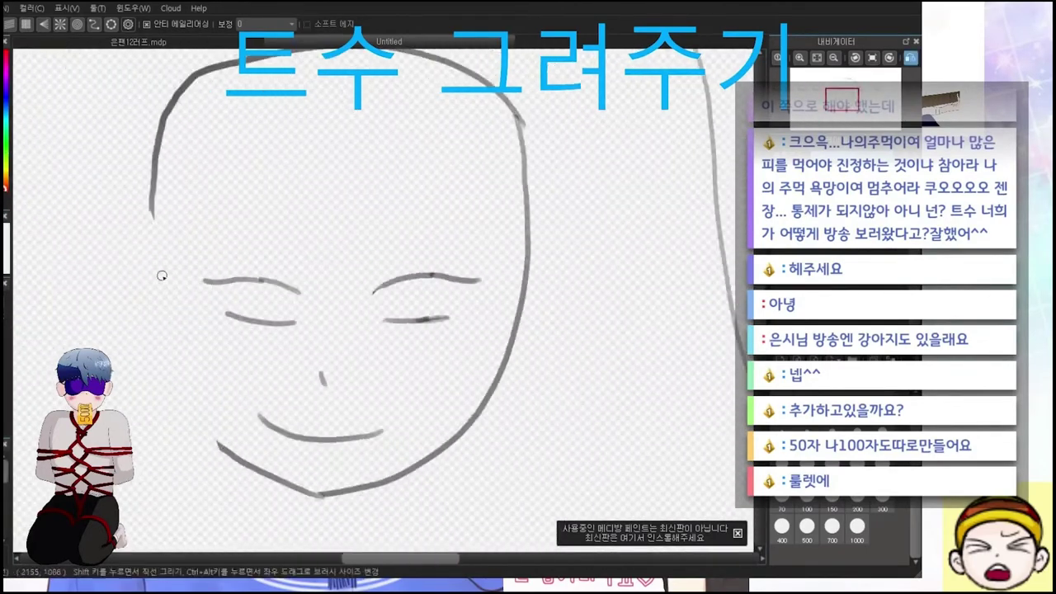
Erase and redraw a narrower jaw, and move the selected nose and mouth to line up with it
{"action": "key", "text": "e"}
{"action": "key", "text": "m"}
{"action": "scroll", "coordinate": [372, 405], "scroll_direction": "up", "scroll_amount": 2}
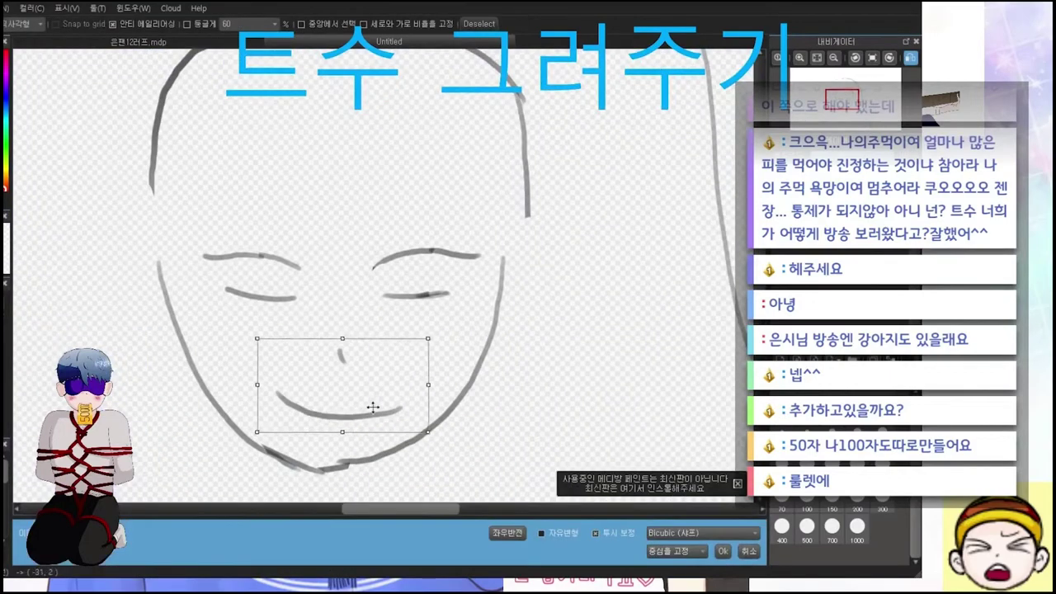
{"action": "left_click_drag", "start_coordinate": [280, 258], "coordinate": [417, 335]}
{"action": "key", "text": "ctrl+d"}
Erase the right eye and replace it with a mirrored copy of the left eye
{"action": "key", "text": "e"}
{"action": "left_click_drag", "start_coordinate": [504, 299], "coordinate": [516, 318]}
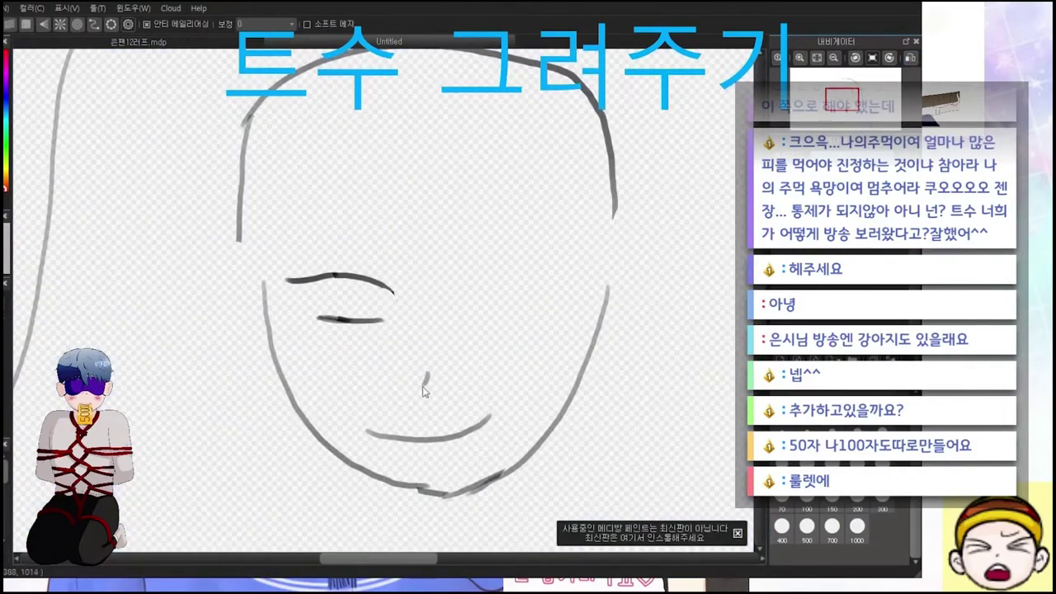
{"action": "key", "text": "ctrl+v"}
{"action": "left_click_drag", "start_coordinate": [534, 283], "coordinate": [537, 289]}
{"action": "key", "text": "Return"}
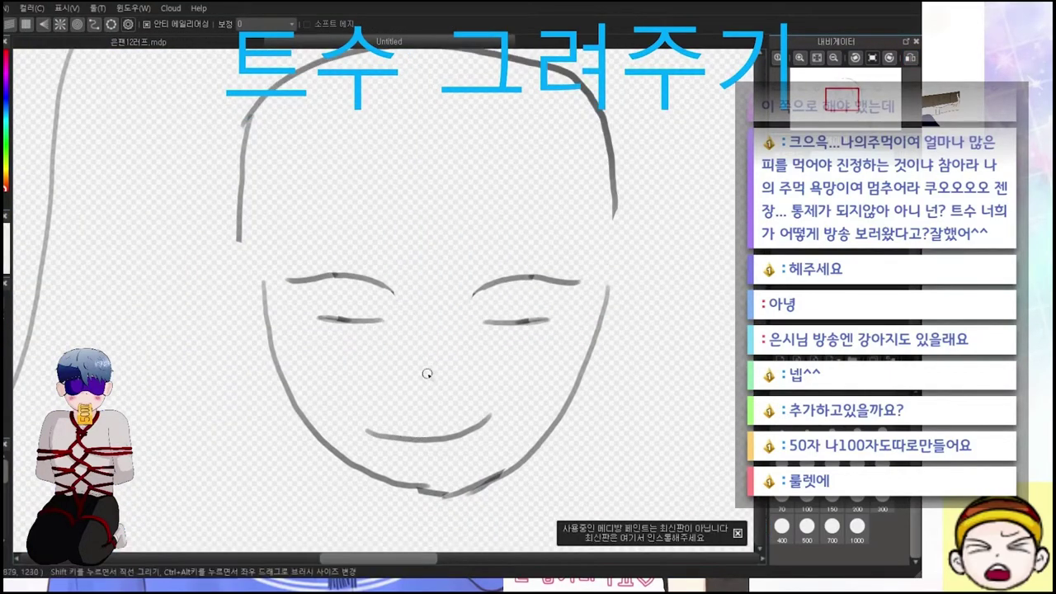
Redraw the nose and a flatter mouth, and rework the jawline into a more pointed chin
{"action": "left_click_drag", "start_coordinate": [405, 448], "coordinate": [547, 443]}
{"action": "key", "text": "b"}
{"action": "mouse_move", "coordinate": [264, 285]}
{"action": "left_mouse_down"}
{"action": "mouse_move", "coordinate": [323, 439]}
{"action": "mouse_move", "coordinate": [446, 495]}
{"action": "left_mouse_up"}
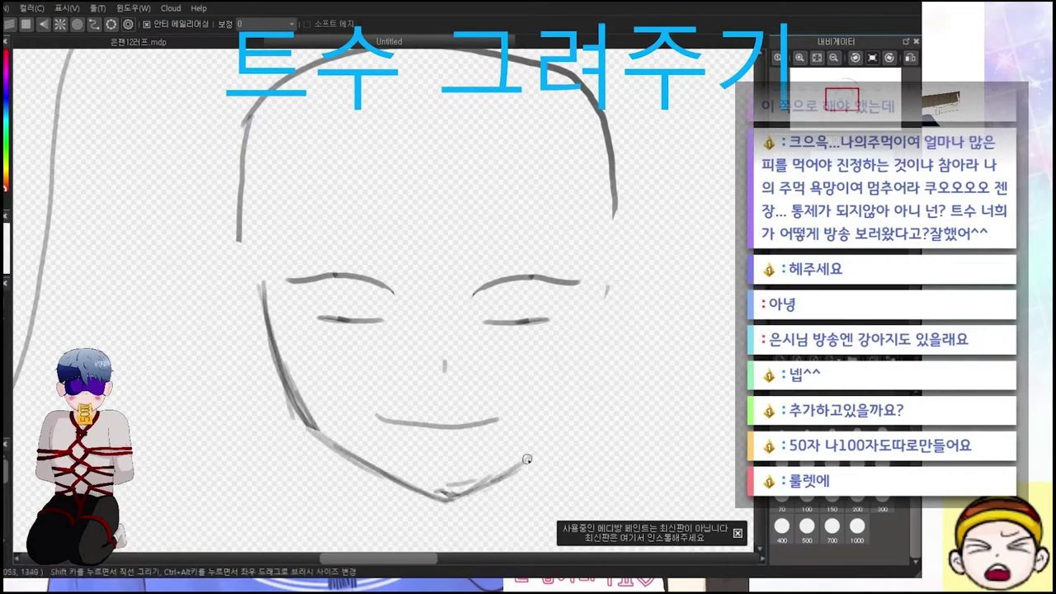
{"action": "left_click_drag", "start_coordinate": [609, 287], "coordinate": [446, 495]}
{"action": "left_click_drag", "start_coordinate": [329, 451], "coordinate": [318, 424]}
{"action": "scroll", "coordinate": [450, 144], "scroll_direction": "down", "scroll_amount": 2}
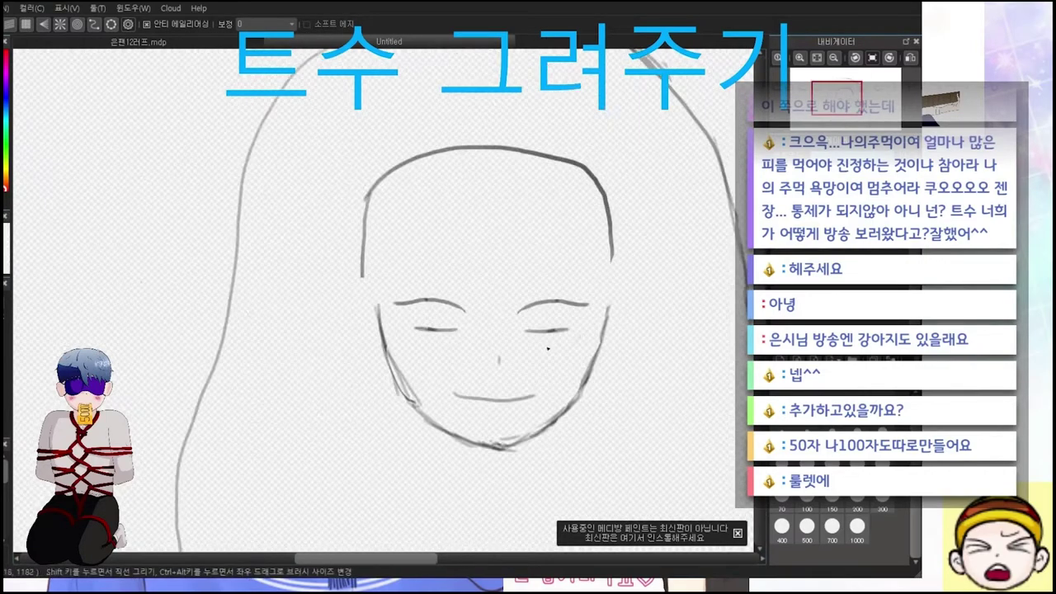
Clean up the chin and mouth, erase the old forehead outline, and sketch choppy bangs with an ear beside them
{"action": "left_click_drag", "start_coordinate": [449, 144], "coordinate": [243, 147]}
{"action": "left_click_drag", "start_coordinate": [355, 355], "coordinate": [247, 413]}
{"action": "mouse_move", "coordinate": [190, 396]}
{"action": "left_mouse_down"}
{"action": "mouse_move", "coordinate": [343, 443]}
{"action": "mouse_move", "coordinate": [355, 417]}
{"action": "left_mouse_up"}
{"action": "left_click_drag", "start_coordinate": [187, 481], "coordinate": [393, 481]}
{"action": "left_click_drag", "start_coordinate": [376, 174], "coordinate": [354, 259]}
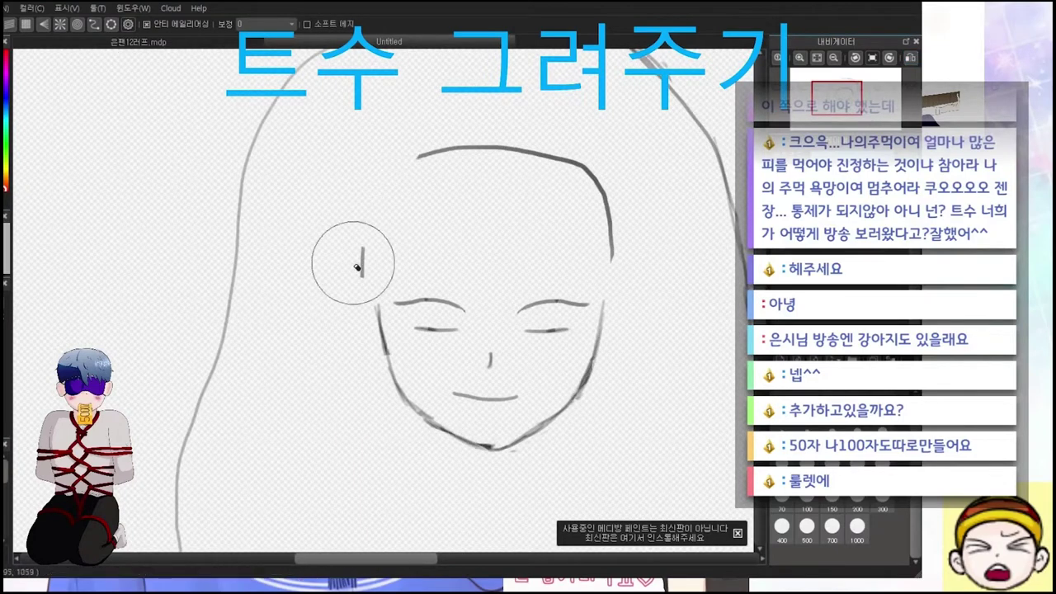
{"action": "left_click_drag", "start_coordinate": [429, 153], "coordinate": [611, 256]}
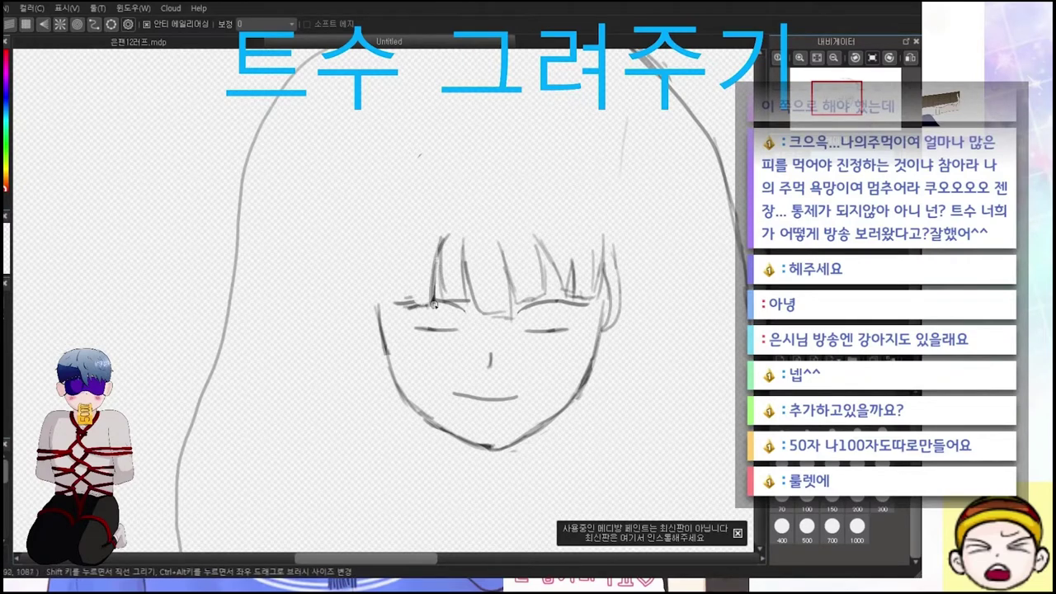
Replace the large outer hair arch with a rounded crown of hair closer to the head
{"action": "scroll", "coordinate": [377, 317], "scroll_direction": "down", "scroll_amount": 3}
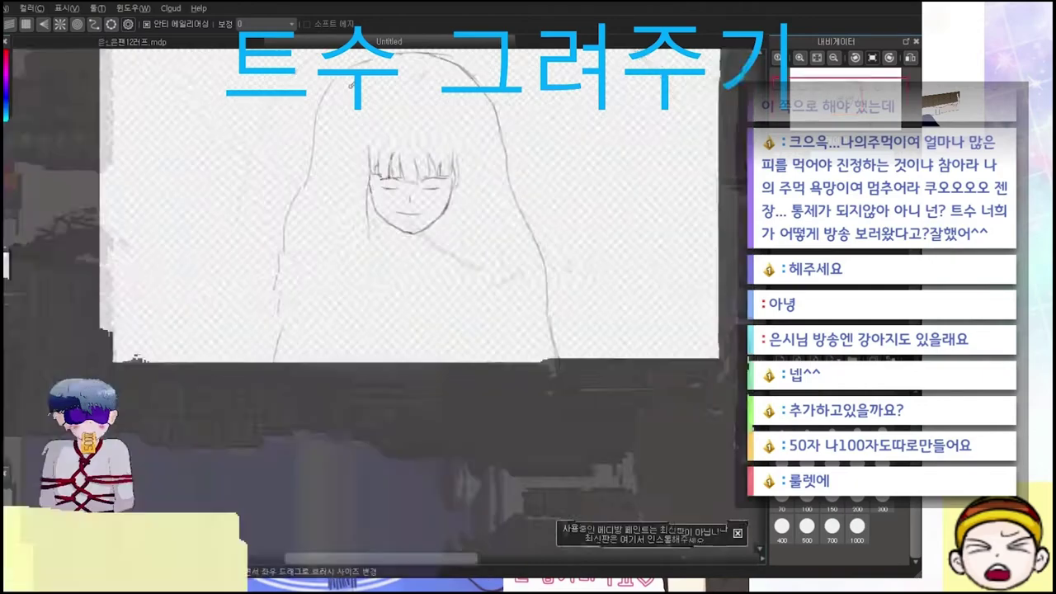
{"action": "scroll", "coordinate": [424, 342], "scroll_direction": "up", "scroll_amount": 3}
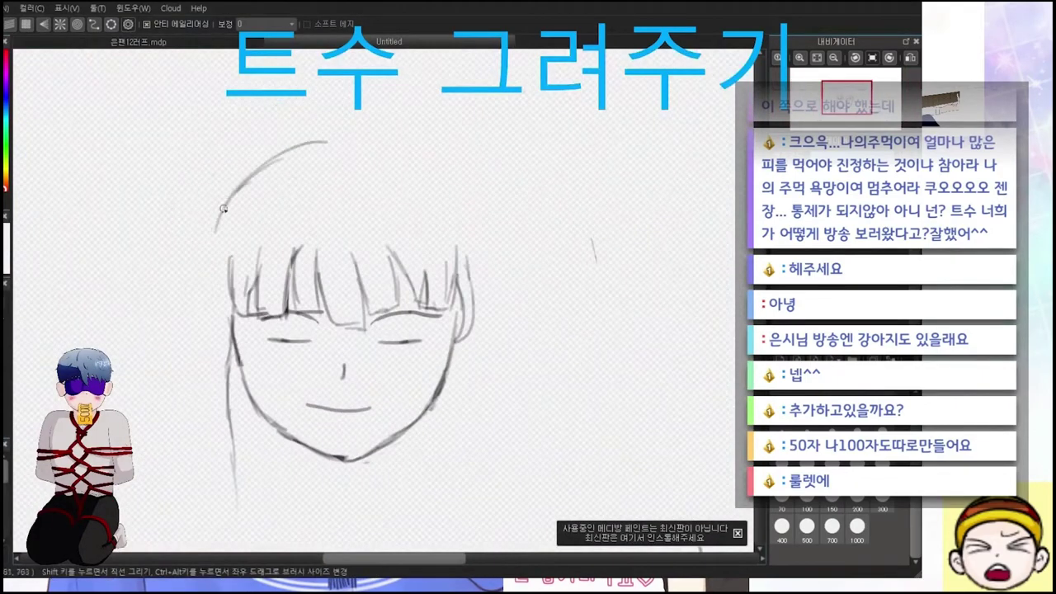
{"action": "mouse_move", "coordinate": [223, 207]}
{"action": "left_mouse_down"}
{"action": "mouse_move", "coordinate": [223, 171]}
{"action": "mouse_move", "coordinate": [473, 175]}
{"action": "mouse_move", "coordinate": [424, 155]}
{"action": "mouse_move", "coordinate": [524, 217]}
{"action": "left_mouse_up"}
{"action": "scroll", "coordinate": [495, 214], "scroll_direction": "down", "scroll_amount": 1}
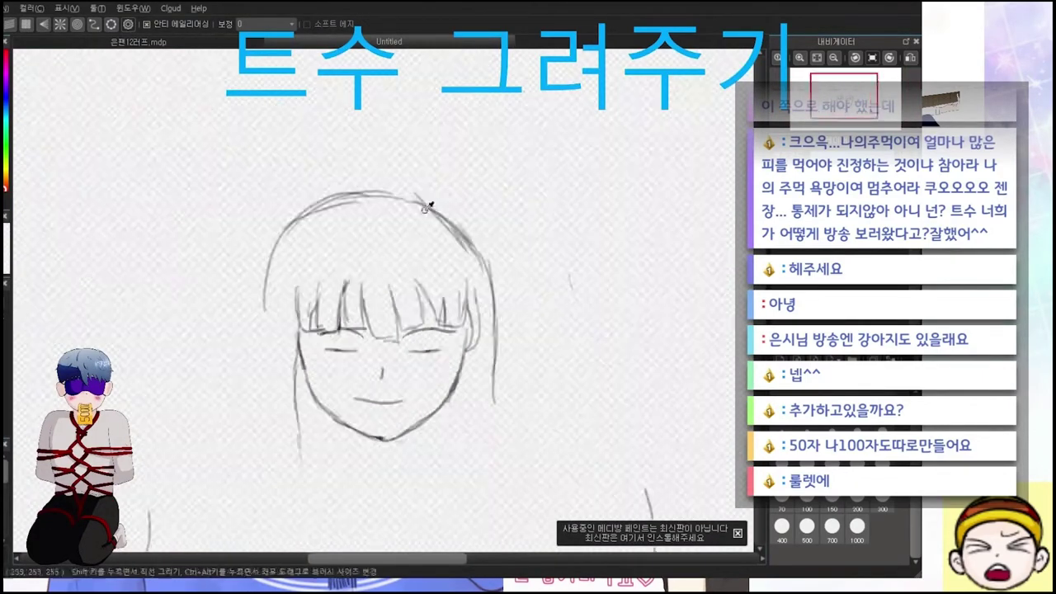
Draw long wavy hair strands falling down the left side of the face
{"action": "scroll", "coordinate": [389, 94], "scroll_direction": "up", "scroll_amount": 2}
{"action": "left_click_drag", "start_coordinate": [169, 463], "coordinate": [151, 553]}
{"action": "scroll", "coordinate": [169, 257], "scroll_direction": "down", "scroll_amount": 2}
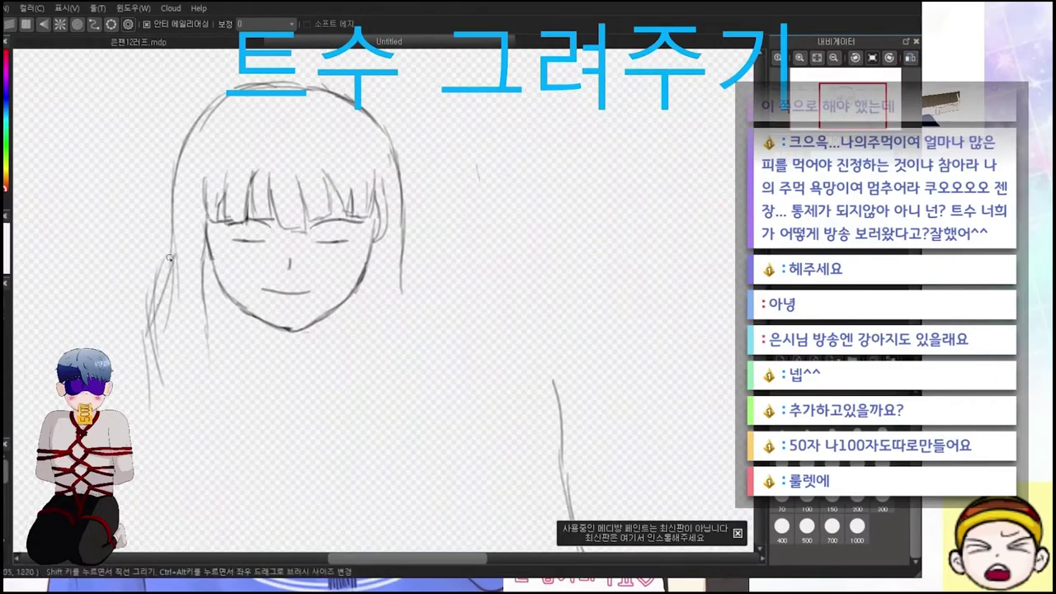
{"action": "left_click_drag", "start_coordinate": [169, 258], "coordinate": [124, 526]}
{"action": "mouse_move", "coordinate": [206, 322]}
{"action": "left_mouse_down"}
{"action": "mouse_move", "coordinate": [243, 528]}
{"action": "mouse_move", "coordinate": [223, 412]}
{"action": "left_mouse_up"}
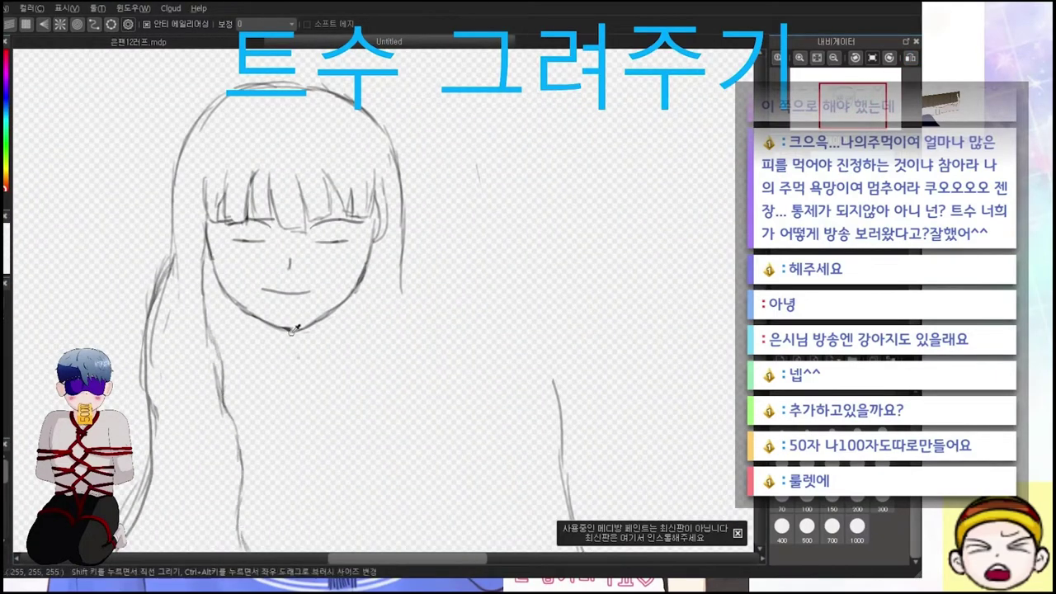
Refine the crown outline and add a side lock next to the left end of the bangs
{"action": "scroll", "coordinate": [295, 328], "scroll_direction": "up", "scroll_amount": 3}
{"action": "scroll", "coordinate": [406, 207], "scroll_direction": "up", "scroll_amount": 1}
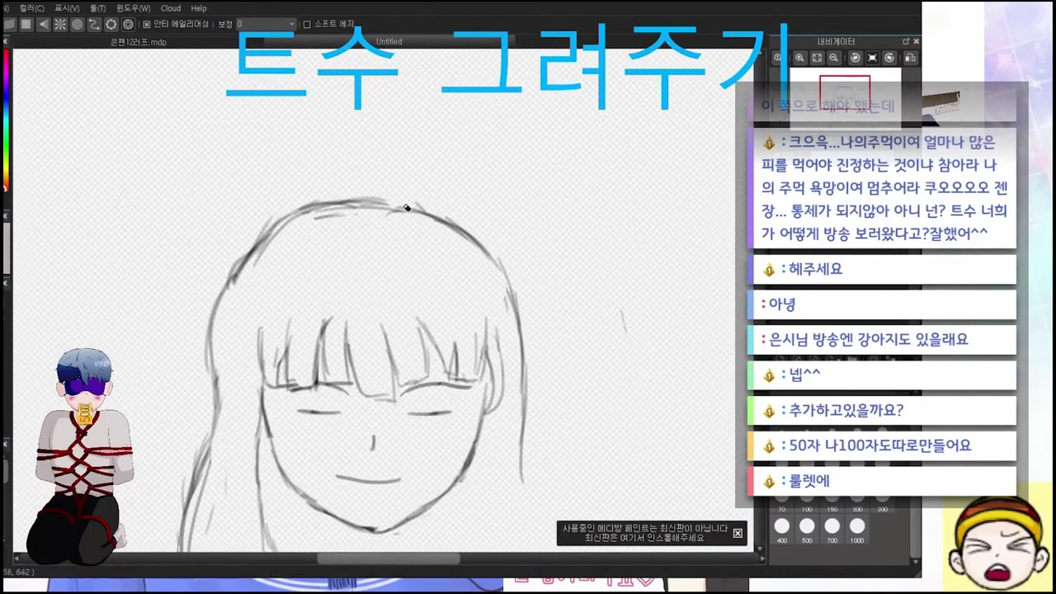
{"action": "mouse_move", "coordinate": [240, 357]}
{"action": "left_mouse_down"}
{"action": "mouse_move", "coordinate": [162, 295]}
{"action": "mouse_move", "coordinate": [185, 254]}
{"action": "left_mouse_up"}
{"action": "scroll", "coordinate": [191, 291], "scroll_direction": "down", "scroll_amount": 1}
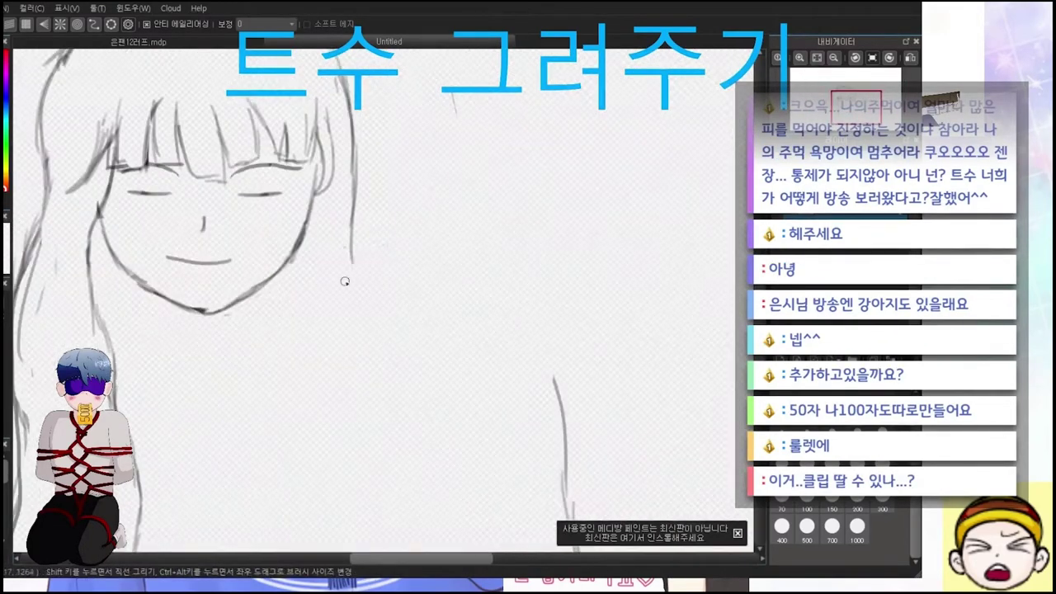
Extend the right hair edge down the canvas and redraw the left outer hair edge as a smoother curve
{"action": "left_click_drag", "start_coordinate": [344, 283], "coordinate": [357, 442]}
{"action": "key", "text": "ctrl+z"}
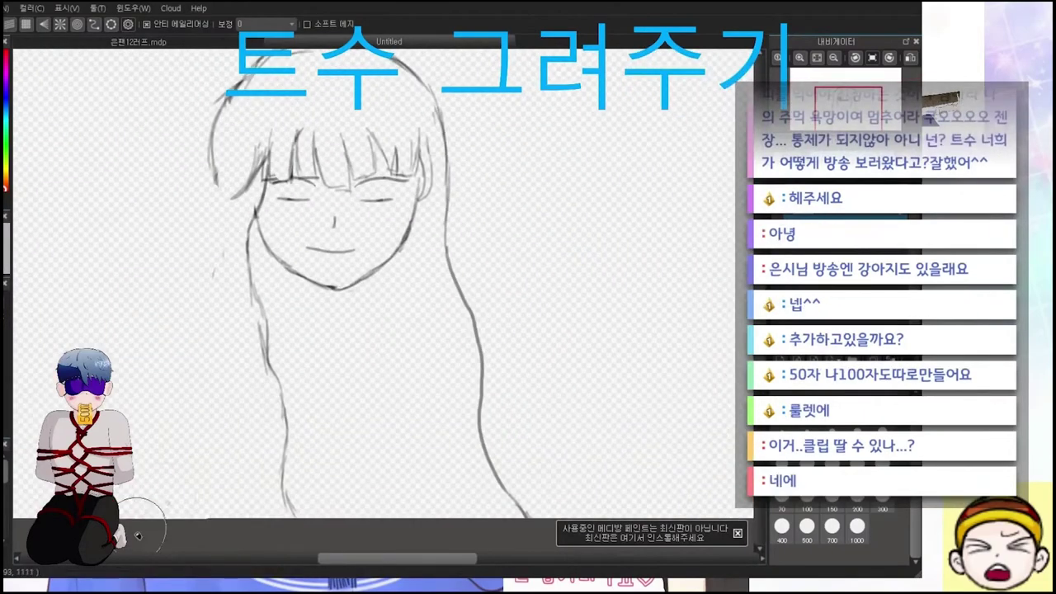
{"action": "left_click_drag", "start_coordinate": [190, 254], "coordinate": [131, 520]}
{"action": "scroll", "coordinate": [299, 331], "scroll_direction": "up", "scroll_amount": 1}
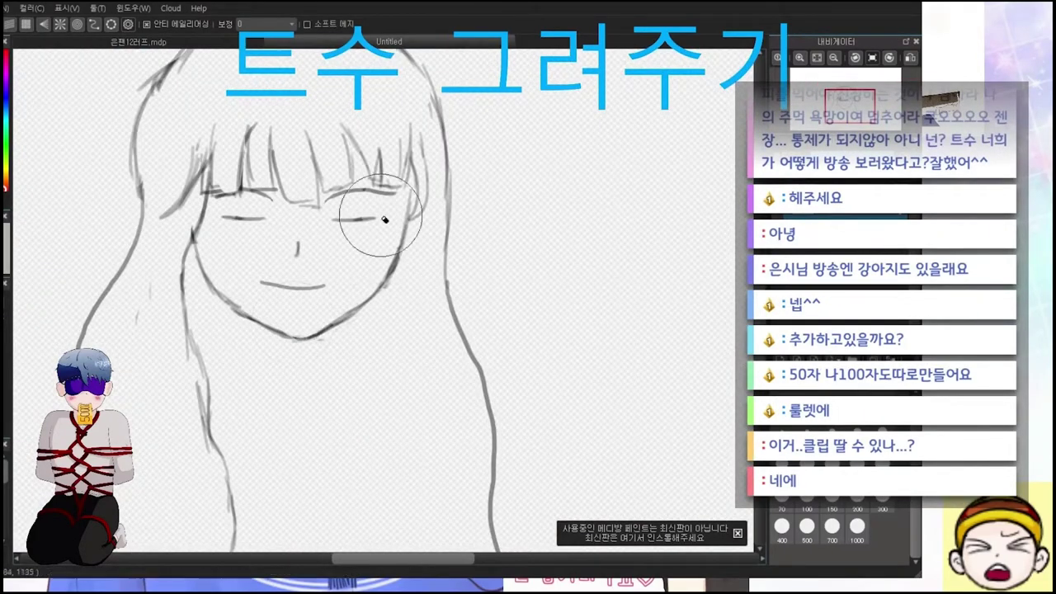
Draw the irises in both eyes, a small tongue at the mouth, and the lower part of the right ear
{"action": "key", "text": "p"}
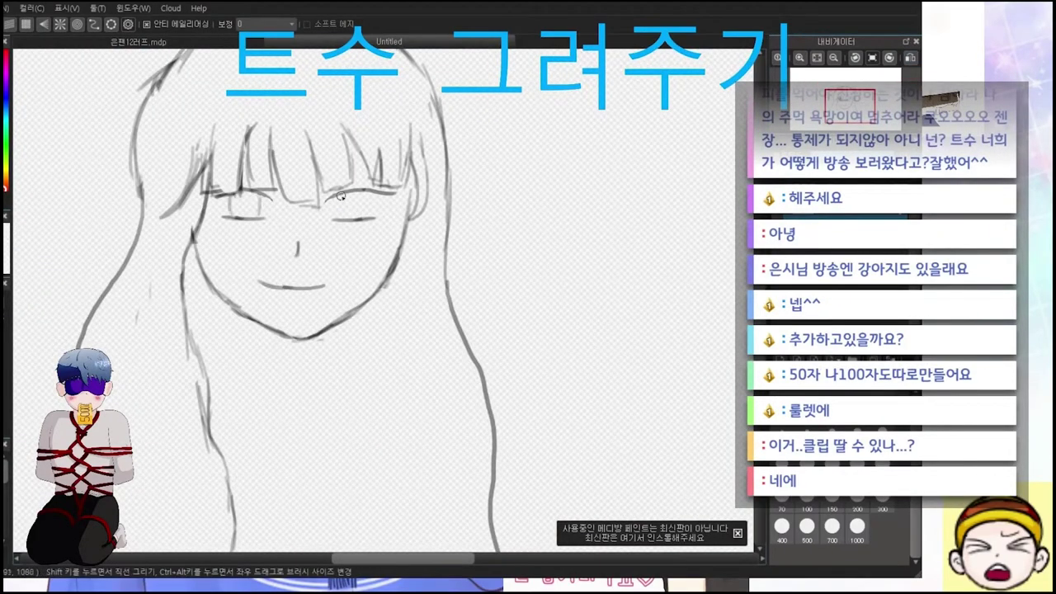
{"action": "scroll", "coordinate": [347, 314], "scroll_direction": "down", "scroll_amount": 1}
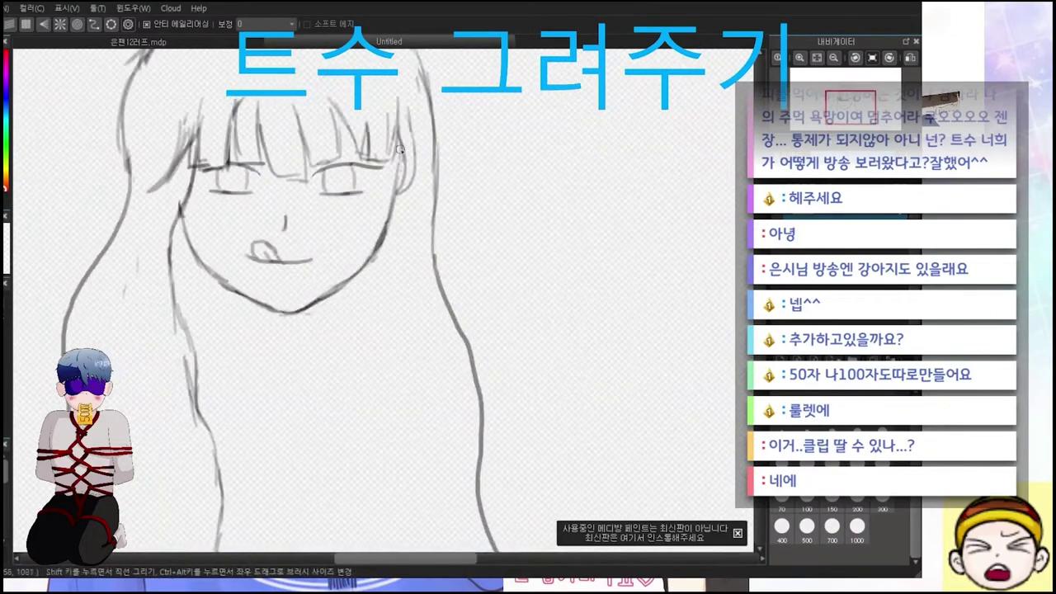
{"action": "scroll", "coordinate": [304, 225], "scroll_direction": "up", "scroll_amount": 1}
{"action": "scroll", "coordinate": [305, 225], "scroll_direction": "down", "scroll_amount": 1}
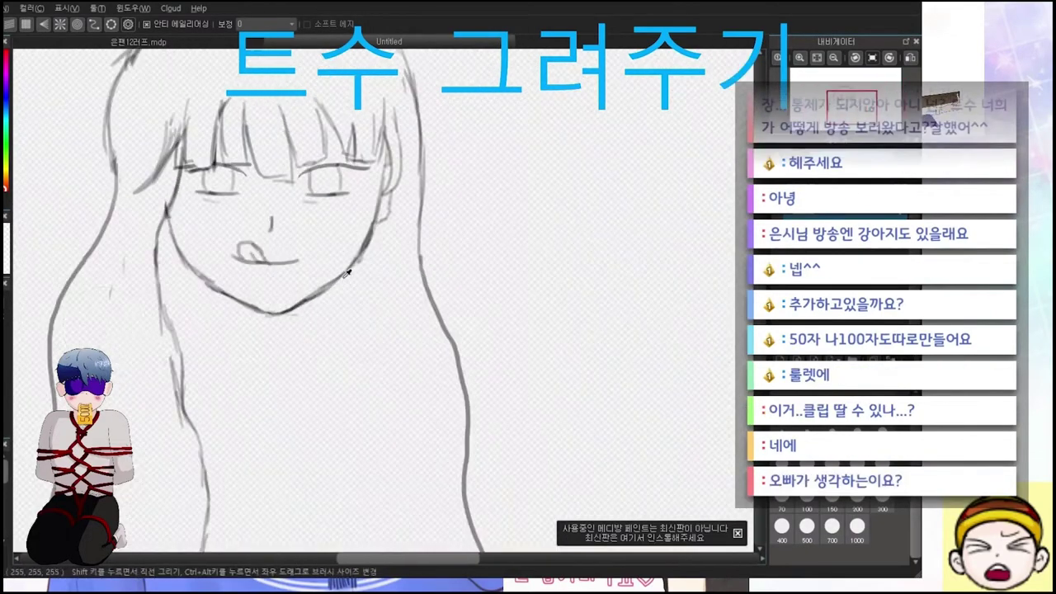
Draw the two vertical neck lines below the jaw
{"action": "key", "text": "e"}
{"action": "key", "text": "p"}
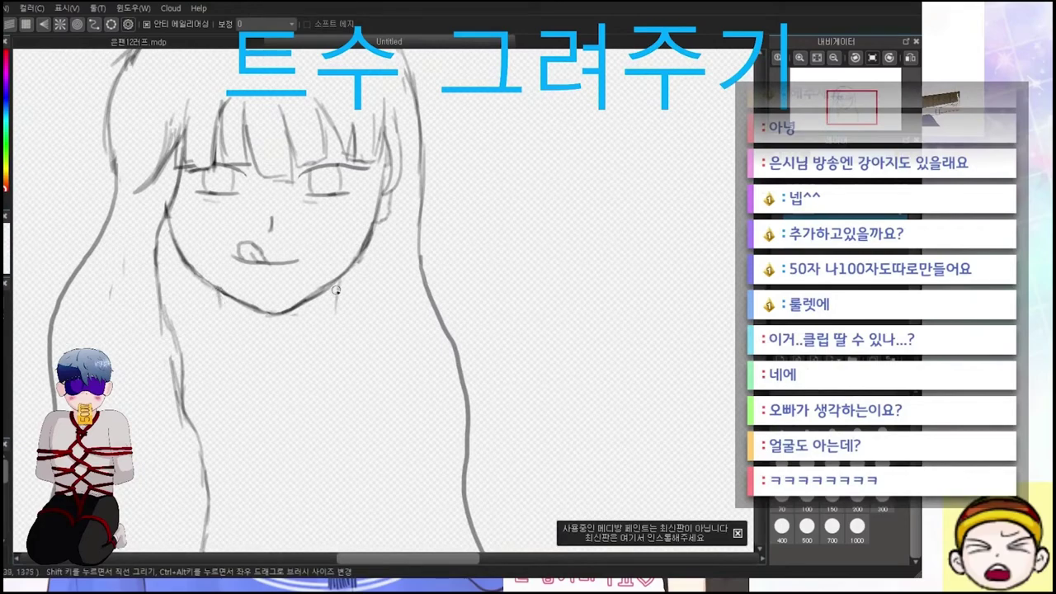
{"action": "left_click_drag", "start_coordinate": [332, 301], "coordinate": [333, 327]}
{"action": "left_click_drag", "start_coordinate": [217, 317], "coordinate": [220, 345]}
{"action": "scroll", "coordinate": [220, 345], "scroll_direction": "down", "scroll_amount": 1}
{"action": "scroll", "coordinate": [236, 243], "scroll_direction": "up", "scroll_amount": 1}
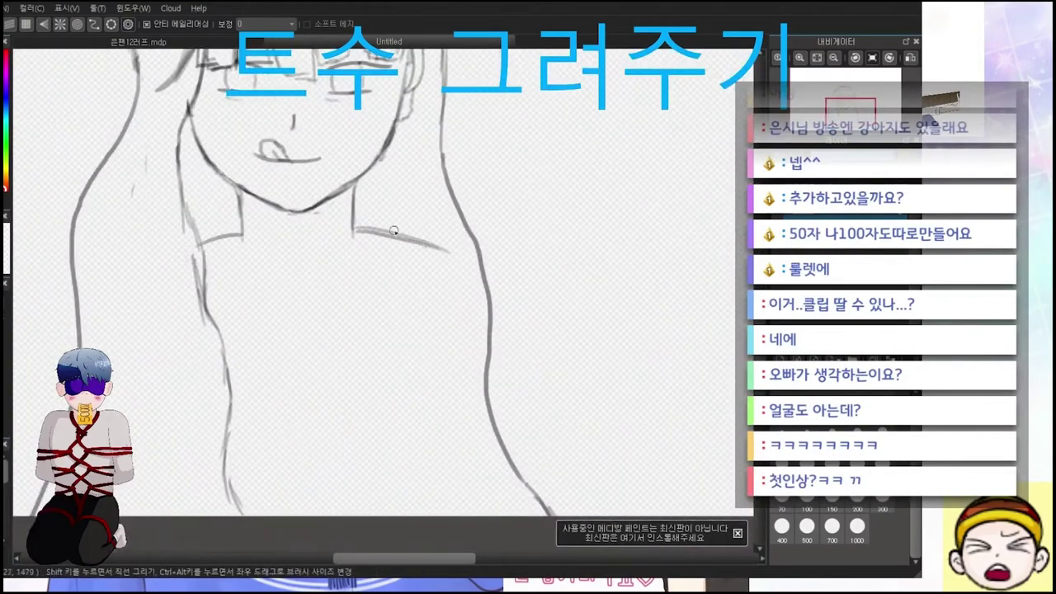
Draw both shoulders and upper arms, erase the overlapping hair lines, and redraw the left hair over the shoulder
{"action": "left_click_drag", "start_coordinate": [394, 231], "coordinate": [548, 508]}
{"action": "key", "text": "e"}
{"action": "left_click_drag", "start_coordinate": [488, 323], "coordinate": [528, 495]}
{"action": "scroll", "coordinate": [441, 289], "scroll_direction": "down", "scroll_amount": 1}
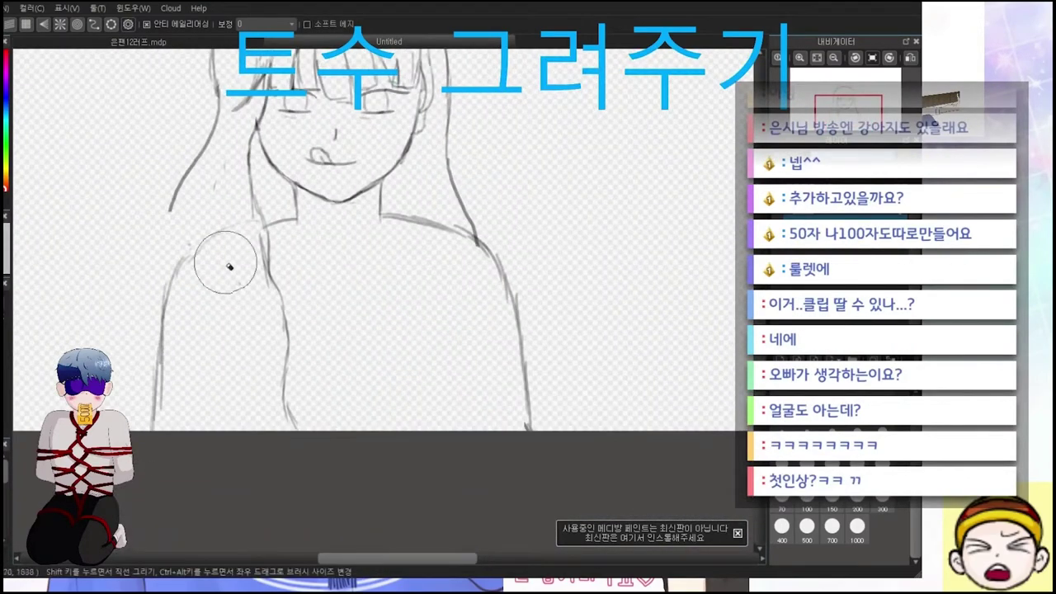
{"action": "mouse_move", "coordinate": [229, 266]}
{"action": "left_mouse_down"}
{"action": "mouse_move", "coordinate": [216, 248]}
{"action": "mouse_move", "coordinate": [231, 248]}
{"action": "mouse_move", "coordinate": [224, 236]}
{"action": "mouse_move", "coordinate": [212, 429]}
{"action": "left_mouse_up"}
{"action": "key", "text": "p"}
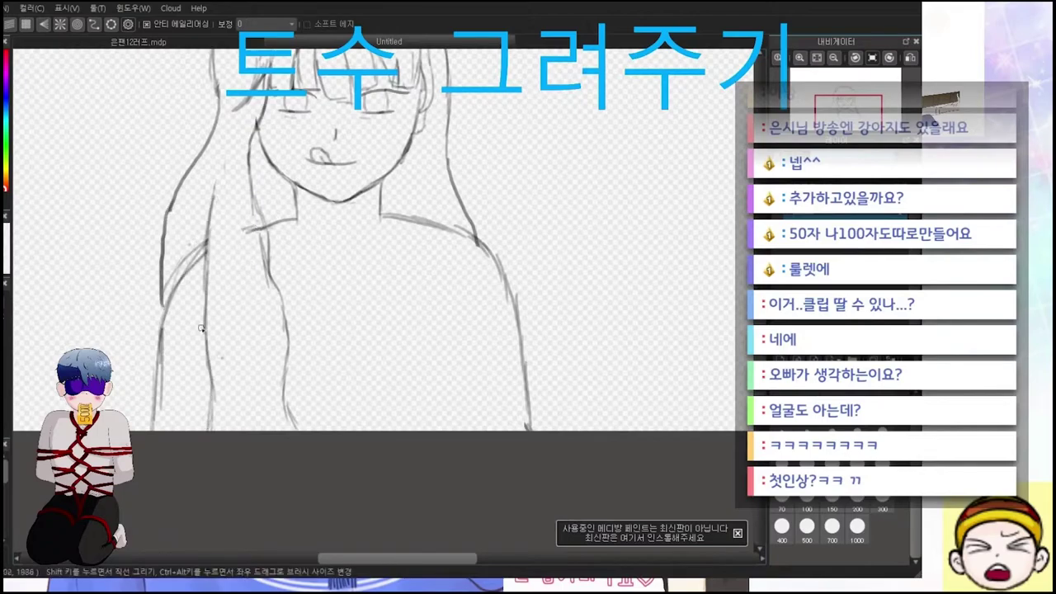
Add strands to the left hair and redraw the inner lock from the cheek down over the shoulder
{"action": "scroll", "coordinate": [248, 153], "scroll_direction": "up", "scroll_amount": 2}
{"action": "scroll", "coordinate": [238, 213], "scroll_direction": "down", "scroll_amount": 1}
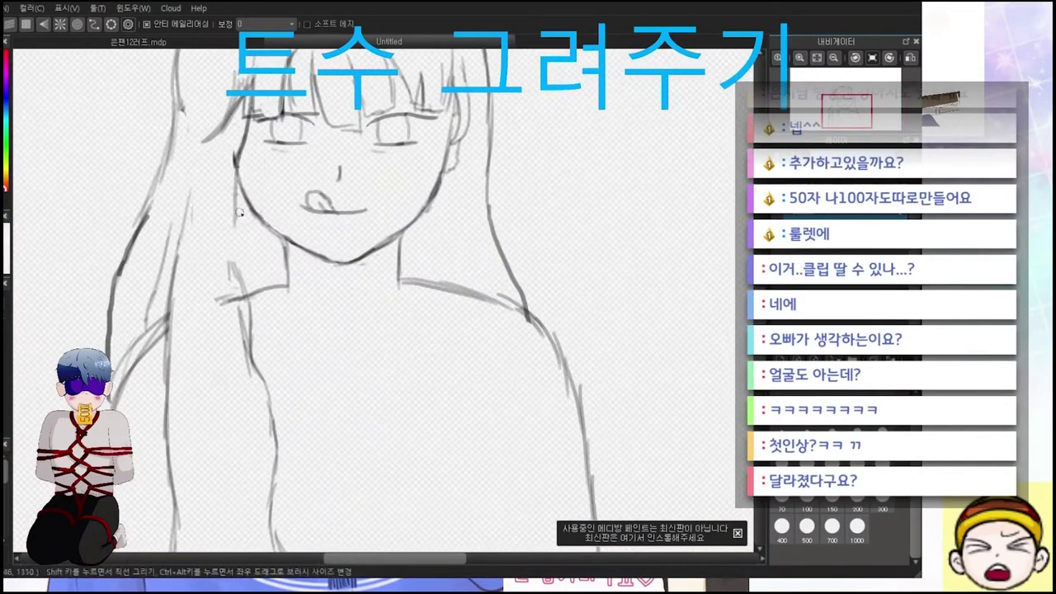
{"action": "key", "text": "e"}
{"action": "key", "text": "p"}
{"action": "scroll", "coordinate": [247, 325], "scroll_direction": "down", "scroll_amount": 2}
{"action": "scroll", "coordinate": [388, 339], "scroll_direction": "up", "scroll_amount": 1}
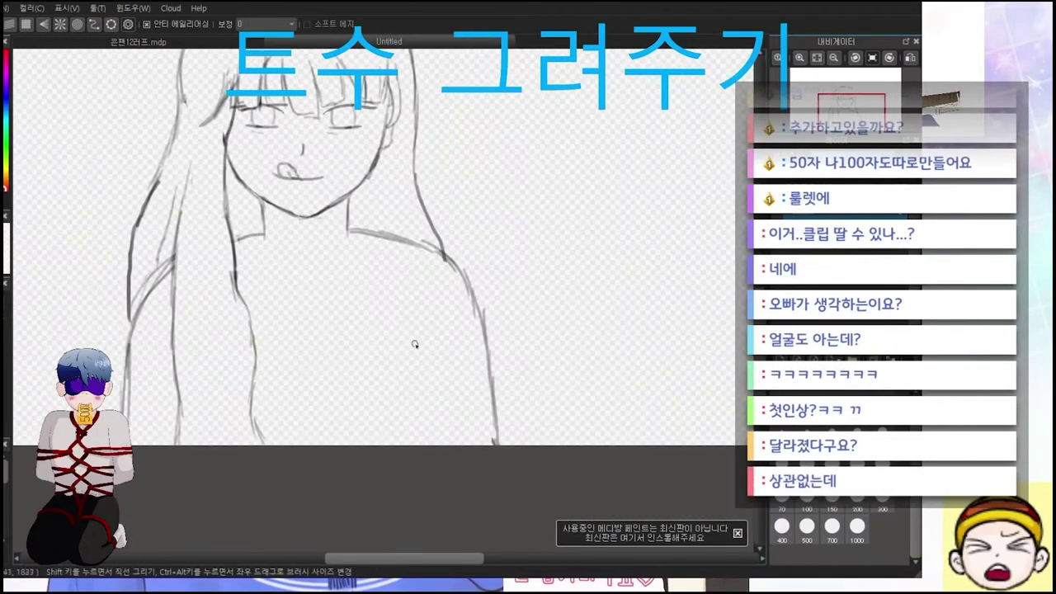
Draw the sailor collar around the neck, with inner and outer edges meeting in a V on the chest
{"action": "scroll", "coordinate": [400, 366], "scroll_direction": "up", "scroll_amount": 3}
{"action": "mouse_move", "coordinate": [202, 248]}
{"action": "left_mouse_down"}
{"action": "mouse_move", "coordinate": [318, 239]}
{"action": "mouse_move", "coordinate": [263, 204]}
{"action": "left_mouse_up"}
{"action": "scroll", "coordinate": [413, 330], "scroll_direction": "down", "scroll_amount": 1}
{"action": "scroll", "coordinate": [434, 392], "scroll_direction": "down", "scroll_amount": 2}
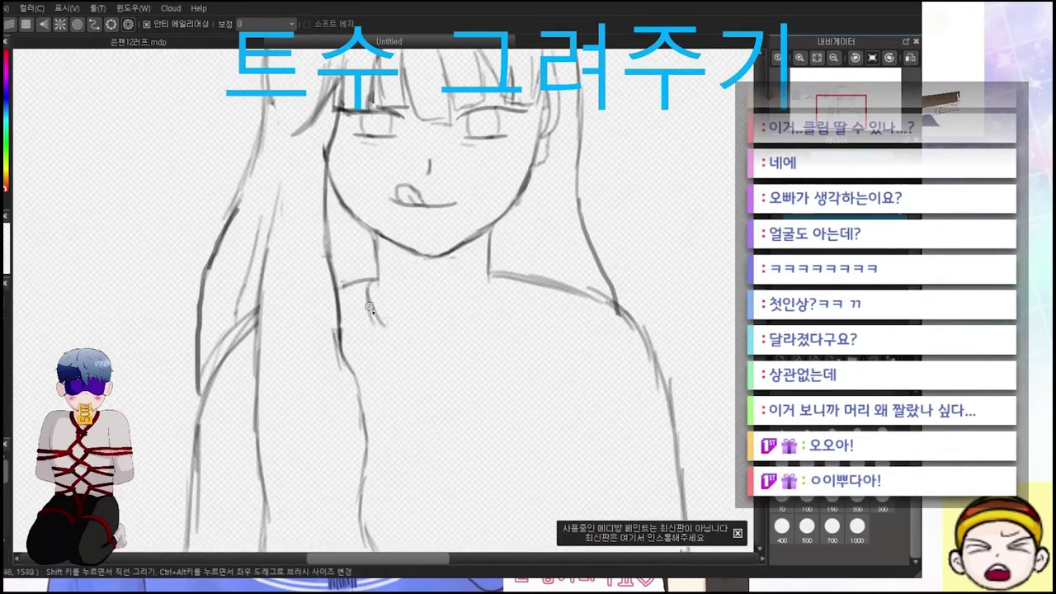
{"action": "mouse_move", "coordinate": [501, 276]}
{"action": "left_mouse_down"}
{"action": "mouse_move", "coordinate": [339, 289]}
{"action": "mouse_move", "coordinate": [426, 382]}
{"action": "mouse_move", "coordinate": [515, 354]}
{"action": "mouse_move", "coordinate": [541, 281]}
{"action": "left_mouse_up"}
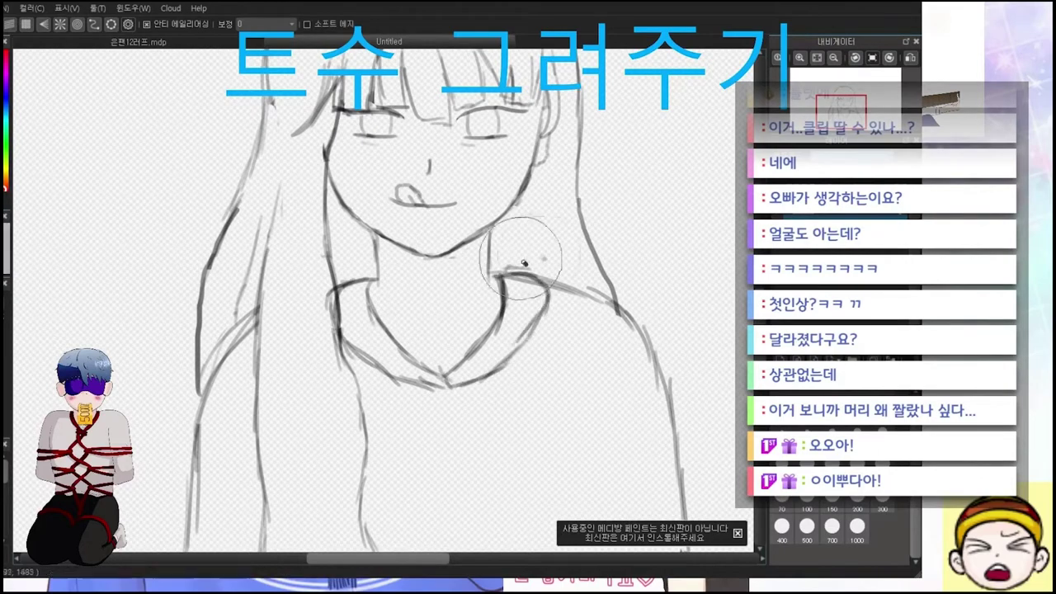
{"action": "left_click_drag", "start_coordinate": [330, 297], "coordinate": [348, 283]}
Clean up the collar where it meets the right shoulder and add a second outer edge line on both sides
{"action": "scroll", "coordinate": [661, 313], "scroll_direction": "up", "scroll_amount": 2}
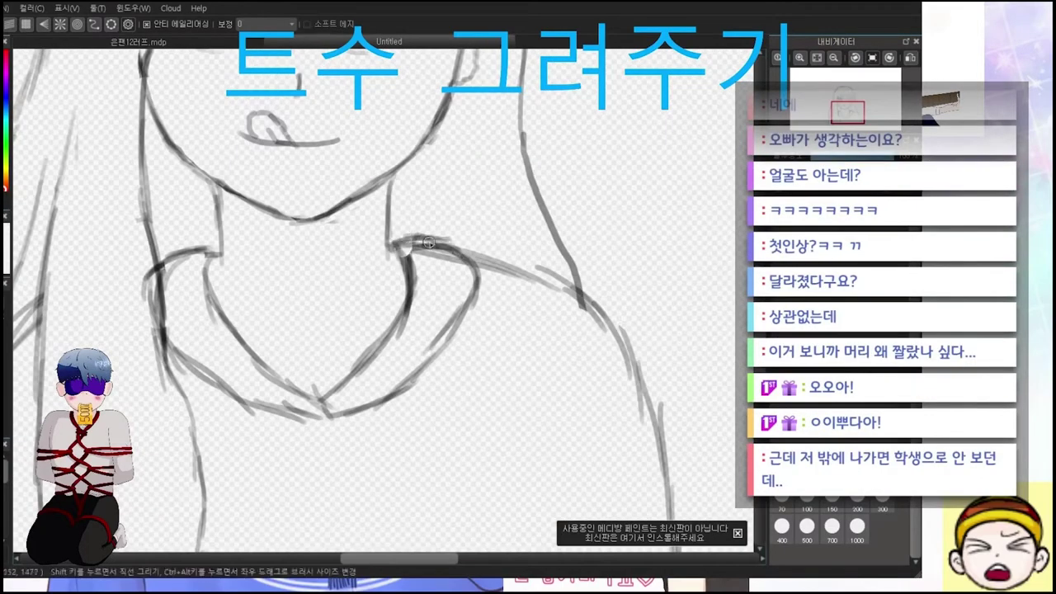
{"action": "scroll", "coordinate": [211, 349], "scroll_direction": "left", "scroll_amount": 1}
{"action": "left_click_drag", "start_coordinate": [306, 222], "coordinate": [186, 144]}
{"action": "left_click_drag", "start_coordinate": [454, 177], "coordinate": [413, 264]}
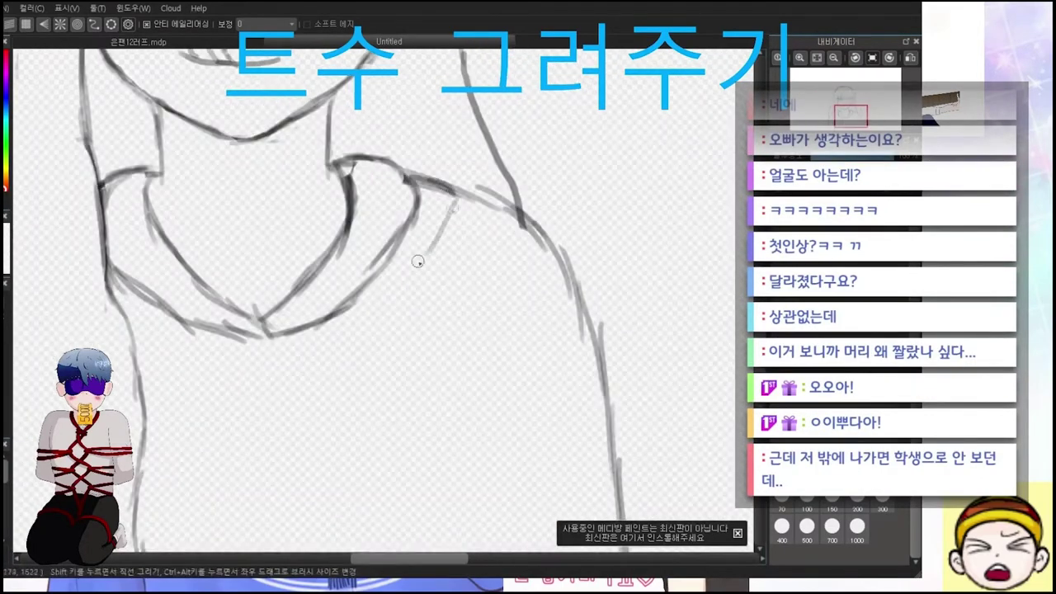
{"action": "left_click_drag", "start_coordinate": [454, 207], "coordinate": [257, 345]}
{"action": "left_click_drag", "start_coordinate": [234, 307], "coordinate": [107, 343]}
Draw a ribbon bow with two drooping loops and fold lines below the collar's V
{"action": "left_click_drag", "start_coordinate": [264, 318], "coordinate": [170, 363]}
{"action": "left_click_drag", "start_coordinate": [177, 346], "coordinate": [165, 462]}
{"action": "left_click_drag", "start_coordinate": [270, 389], "coordinate": [215, 462]}
{"action": "key", "text": "ctrl+z"}
{"action": "mouse_move", "coordinate": [256, 322]}
{"action": "left_mouse_down"}
{"action": "mouse_move", "coordinate": [150, 446]}
{"action": "mouse_move", "coordinate": [293, 339]}
{"action": "mouse_move", "coordinate": [326, 483]}
{"action": "left_mouse_up"}
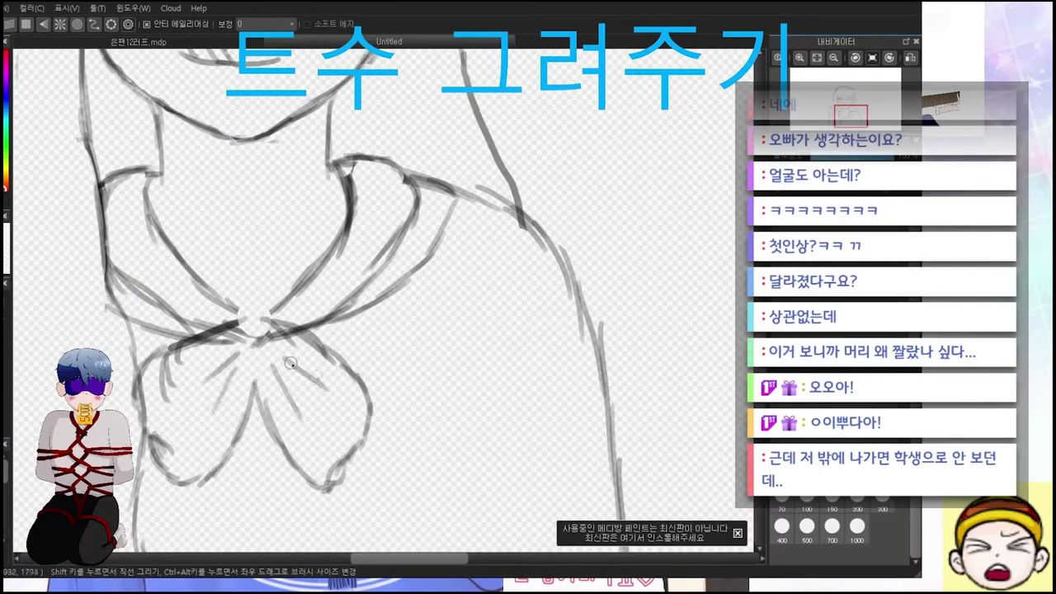
{"action": "left_click_drag", "start_coordinate": [284, 360], "coordinate": [299, 436]}
{"action": "left_click_drag", "start_coordinate": [164, 454], "coordinate": [168, 460]}
{"action": "scroll", "coordinate": [278, 356], "scroll_direction": "down", "scroll_amount": 3}
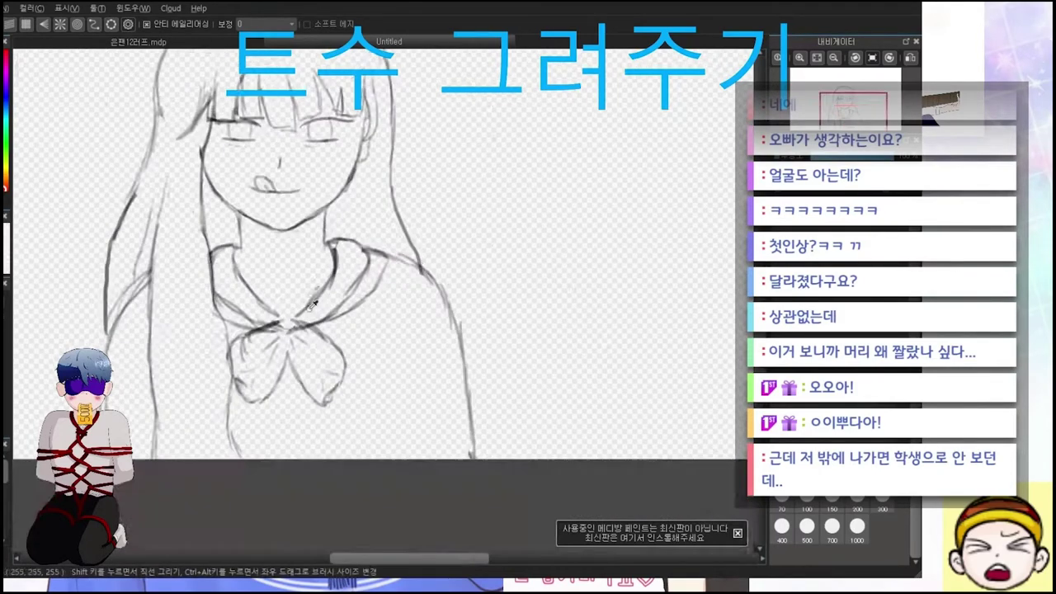
Clear the center of the bow, sketch a small rounded knot there, and rework the fold lines around it
{"action": "scroll", "coordinate": [248, 346], "scroll_direction": "up", "scroll_amount": 4}
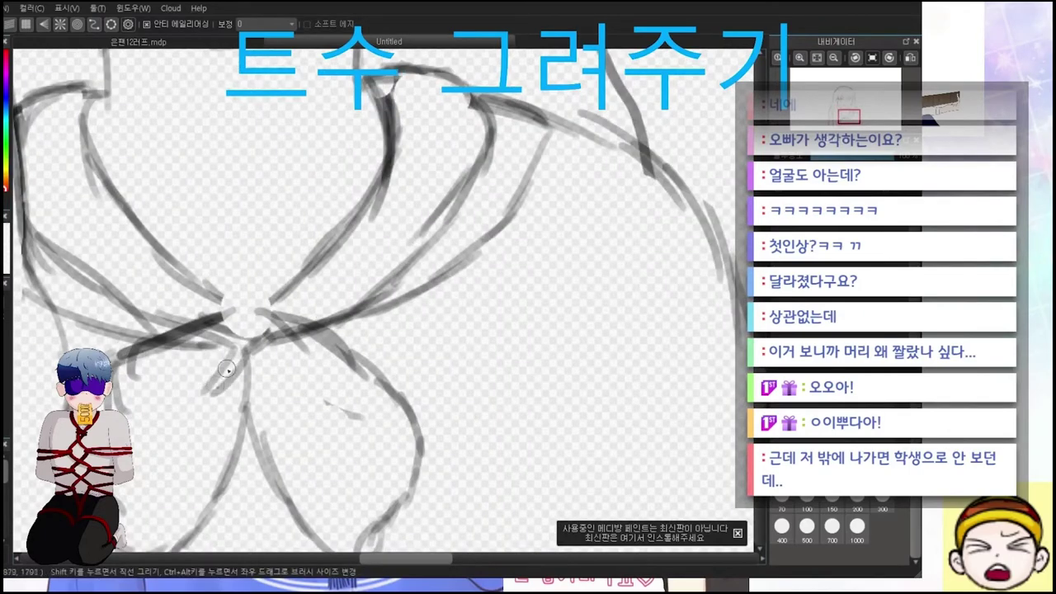
{"action": "left_click_drag", "start_coordinate": [255, 351], "coordinate": [278, 358]}
{"action": "scroll", "coordinate": [248, 313], "scroll_direction": "down", "scroll_amount": 3}
{"action": "left_click_drag", "start_coordinate": [239, 206], "coordinate": [272, 248]}
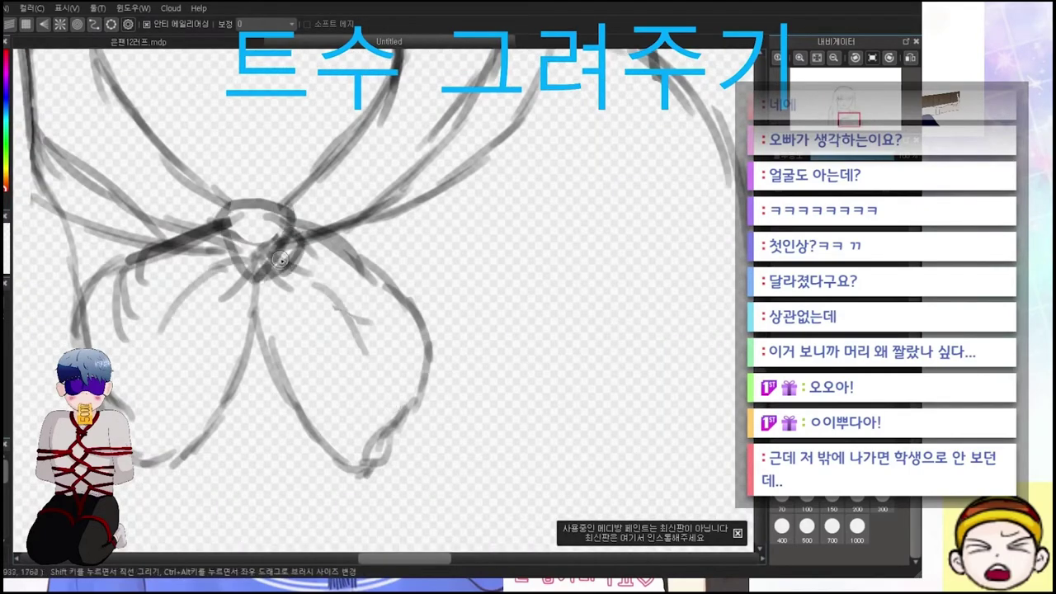
{"action": "key", "text": "ctrl+z"}
{"action": "left_click_drag", "start_coordinate": [231, 205], "coordinate": [264, 248]}
{"action": "key", "text": "ctrl+z"}
{"action": "scroll", "coordinate": [226, 205], "scroll_direction": "down", "scroll_amount": 3}
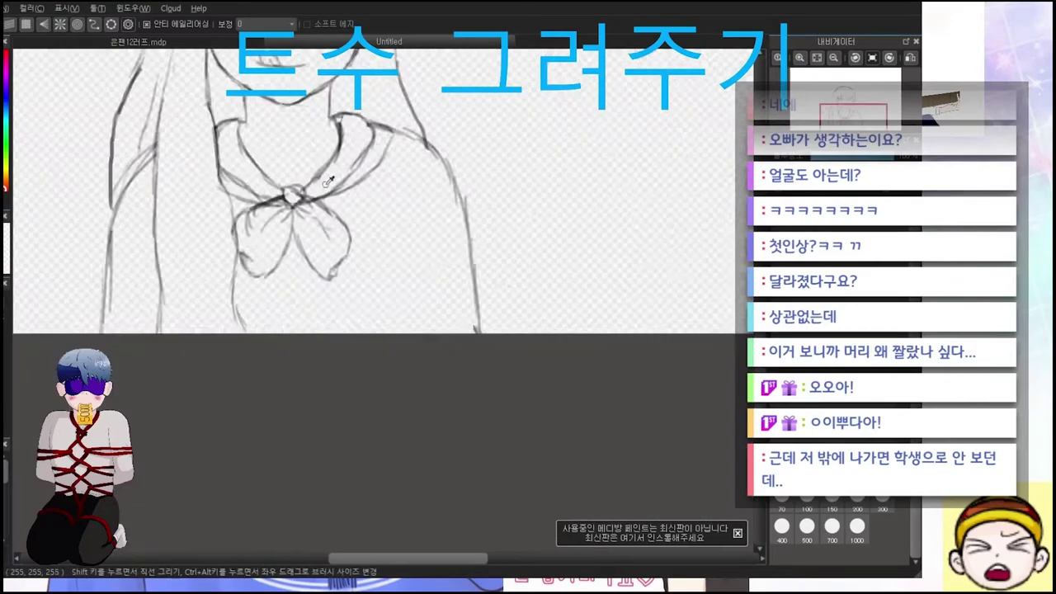
Draw the inner line of the right arm, the two-line sleeve cuff and the hem across the shirt
{"action": "scroll", "coordinate": [281, 194], "scroll_direction": "up", "scroll_amount": 3}
{"action": "scroll", "coordinate": [342, 181], "scroll_direction": "up", "scroll_amount": 3}
{"action": "scroll", "coordinate": [277, 113], "scroll_direction": "down", "scroll_amount": 3}
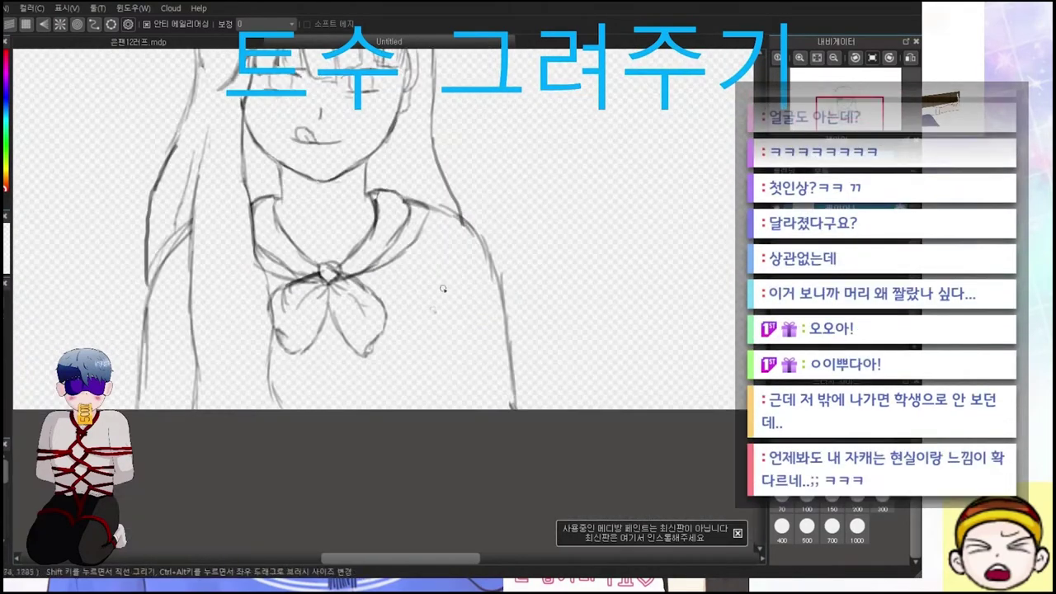
{"action": "scroll", "coordinate": [427, 288], "scroll_direction": "down", "scroll_amount": 2}
{"action": "scroll", "coordinate": [431, 438], "scroll_direction": "up", "scroll_amount": 4}
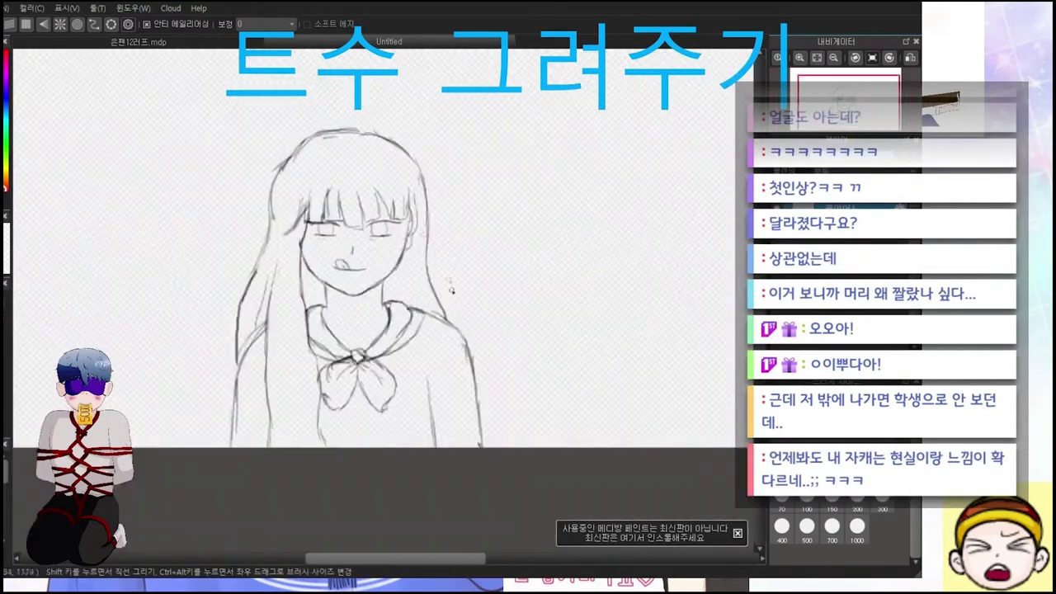
{"action": "scroll", "coordinate": [157, 459], "scroll_direction": "down", "scroll_amount": 1}
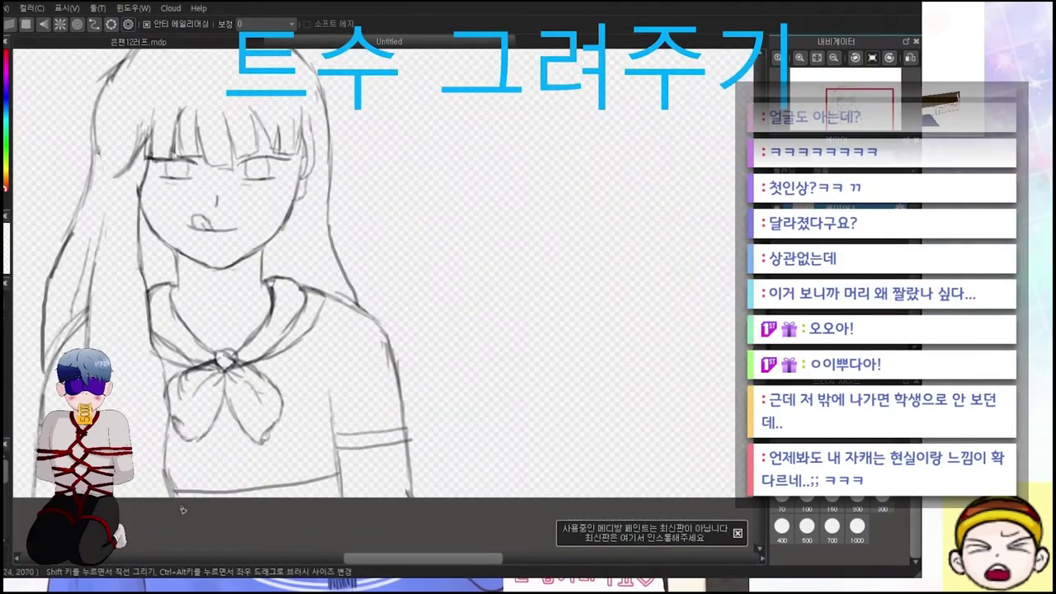
{"action": "scroll", "coordinate": [165, 487], "scroll_direction": "down", "scroll_amount": 1}
{"action": "scroll", "coordinate": [218, 395], "scroll_direction": "up", "scroll_amount": 2}
{"action": "scroll", "coordinate": [240, 396], "scroll_direction": "down", "scroll_amount": 2}
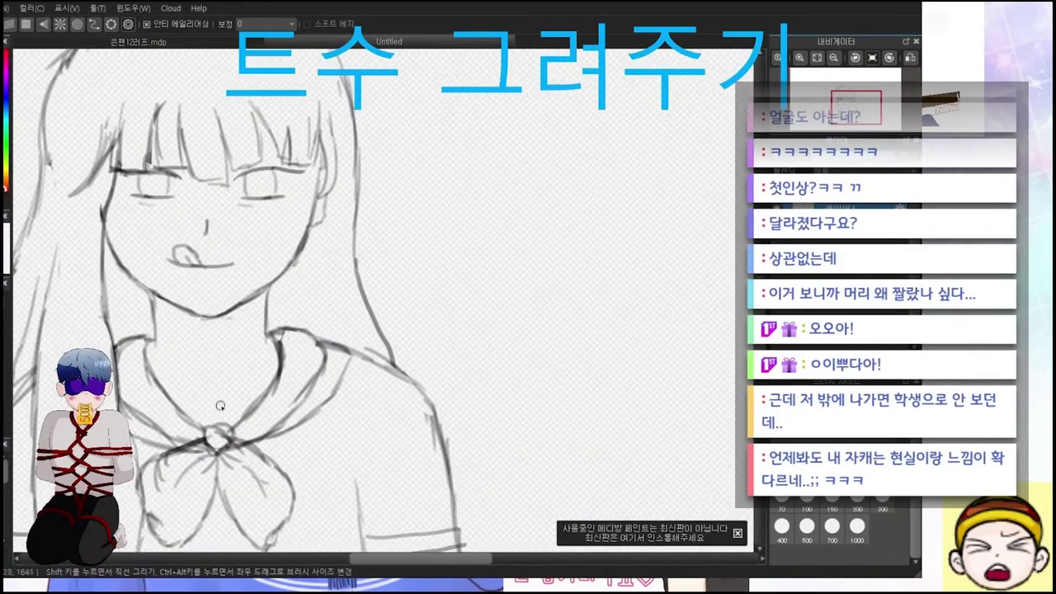
Ink the crown and left outer hair outline in thin black over the sketch, including the small flyaway lock
{"action": "scroll", "coordinate": [326, 96], "scroll_direction": "up", "scroll_amount": 2}
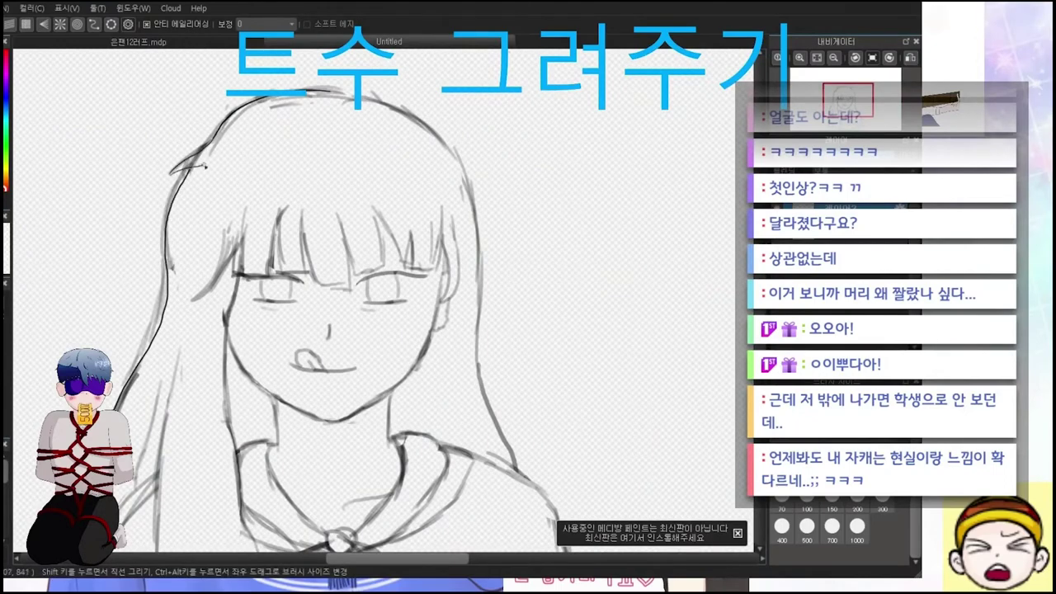
{"action": "scroll", "coordinate": [181, 319], "scroll_direction": "up", "scroll_amount": 2}
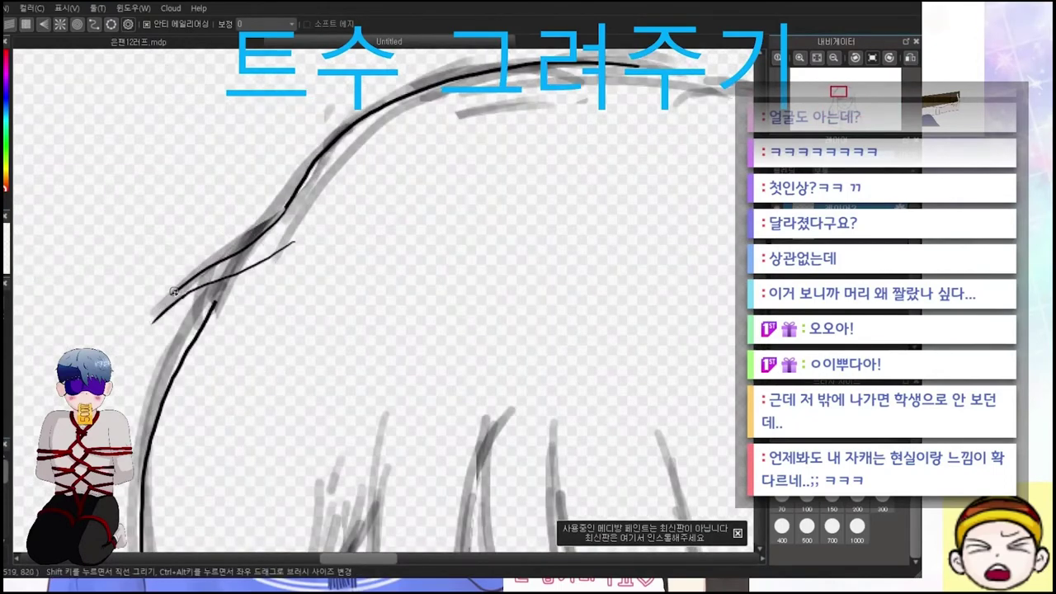
{"action": "scroll", "coordinate": [265, 207], "scroll_direction": "up", "scroll_amount": 1}
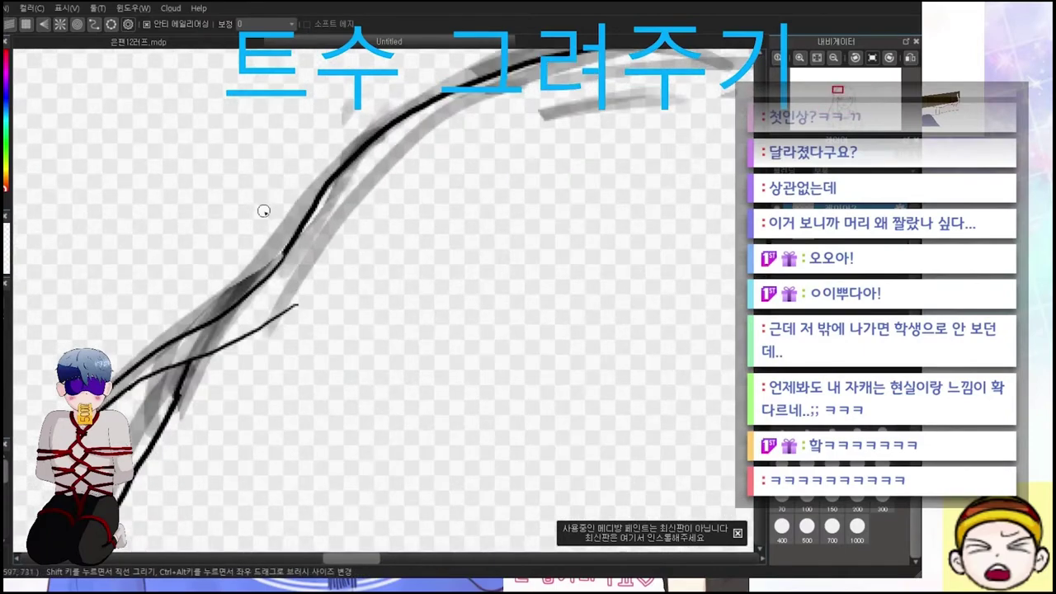
{"action": "scroll", "coordinate": [287, 252], "scroll_direction": "down", "scroll_amount": 3}
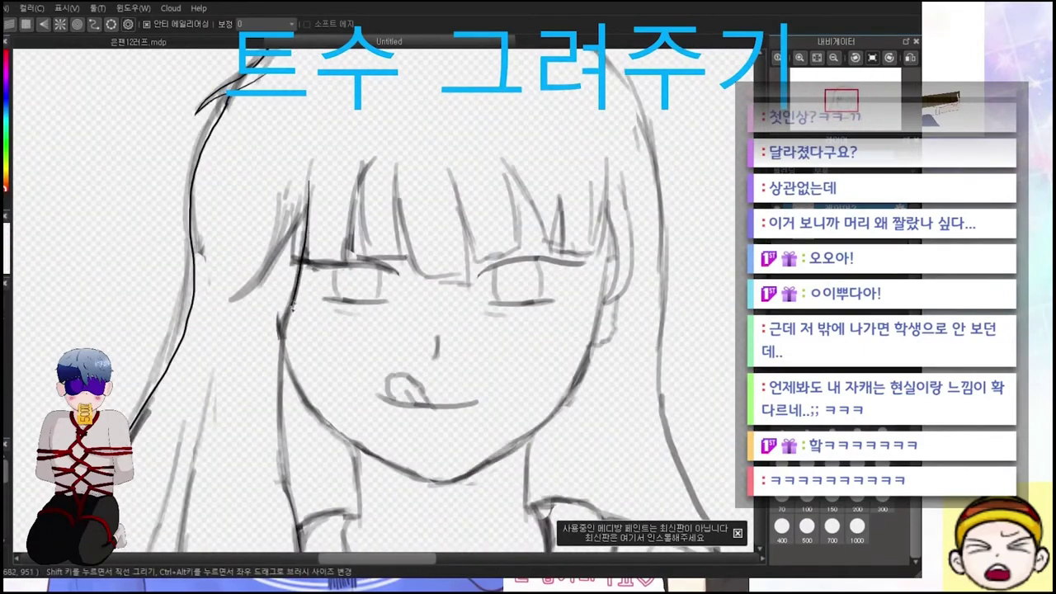
Ink the left inner hair lock beside the face and the bangs across the forehead
{"action": "left_click_drag", "start_coordinate": [290, 304], "coordinate": [299, 543]}
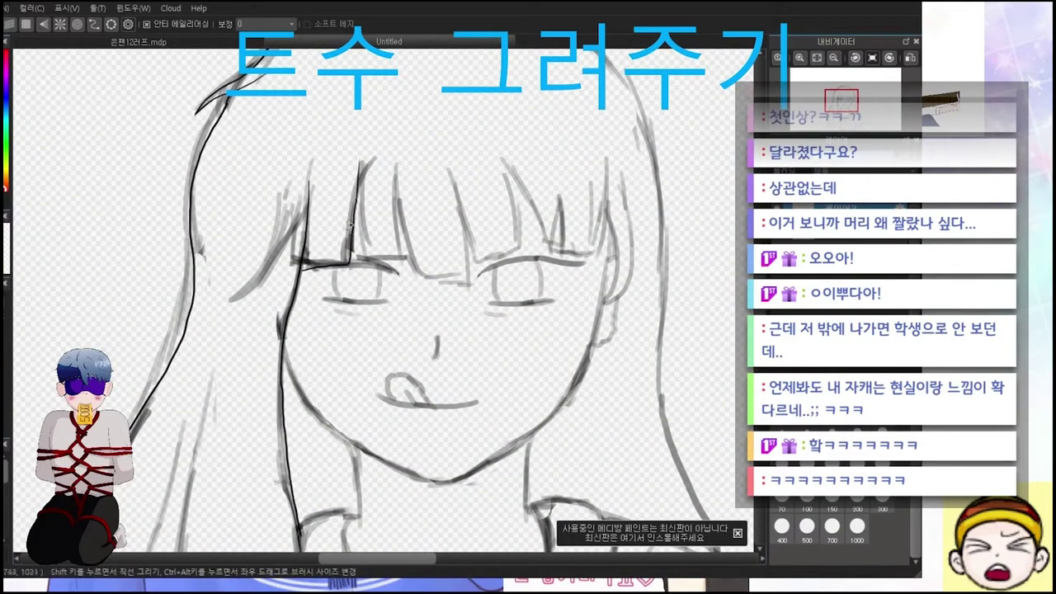
{"action": "left_click_drag", "start_coordinate": [352, 215], "coordinate": [402, 213]}
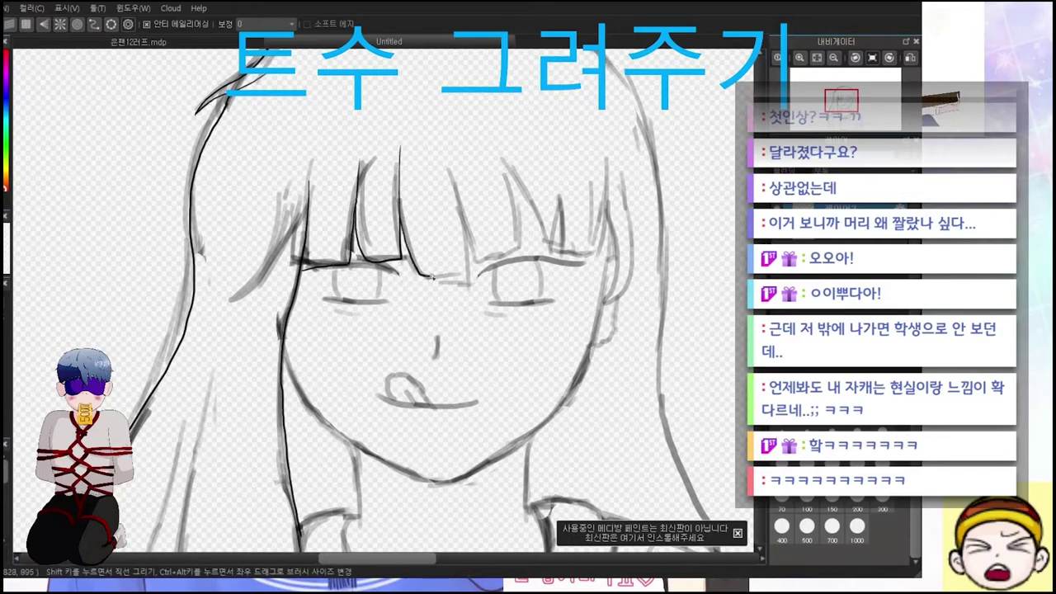
{"action": "scroll", "coordinate": [444, 103], "scroll_direction": "up", "scroll_amount": 2}
{"action": "mouse_move", "coordinate": [382, 272]}
{"action": "left_mouse_down"}
{"action": "mouse_move", "coordinate": [390, 303]}
{"action": "mouse_move", "coordinate": [482, 271]}
{"action": "mouse_move", "coordinate": [557, 305]}
{"action": "left_mouse_up"}
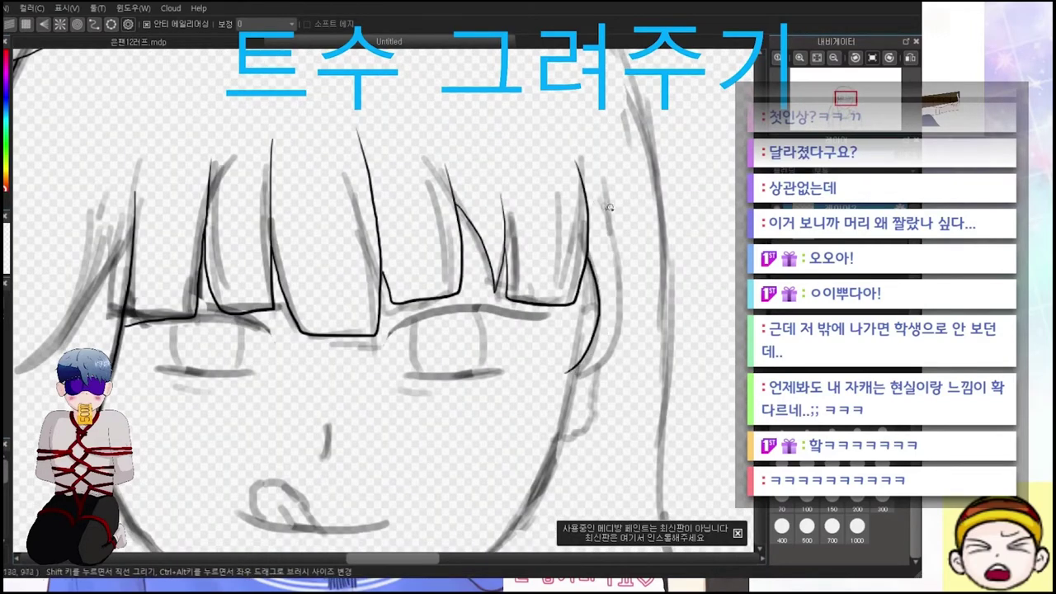
Ink the curved side lock near the right ear and the right outer hair outline
{"action": "left_click_drag", "start_coordinate": [603, 340], "coordinate": [578, 370]}
{"action": "scroll", "coordinate": [578, 369], "scroll_direction": "down", "scroll_amount": 3}
{"action": "scroll", "coordinate": [539, 330], "scroll_direction": "up", "scroll_amount": 3}
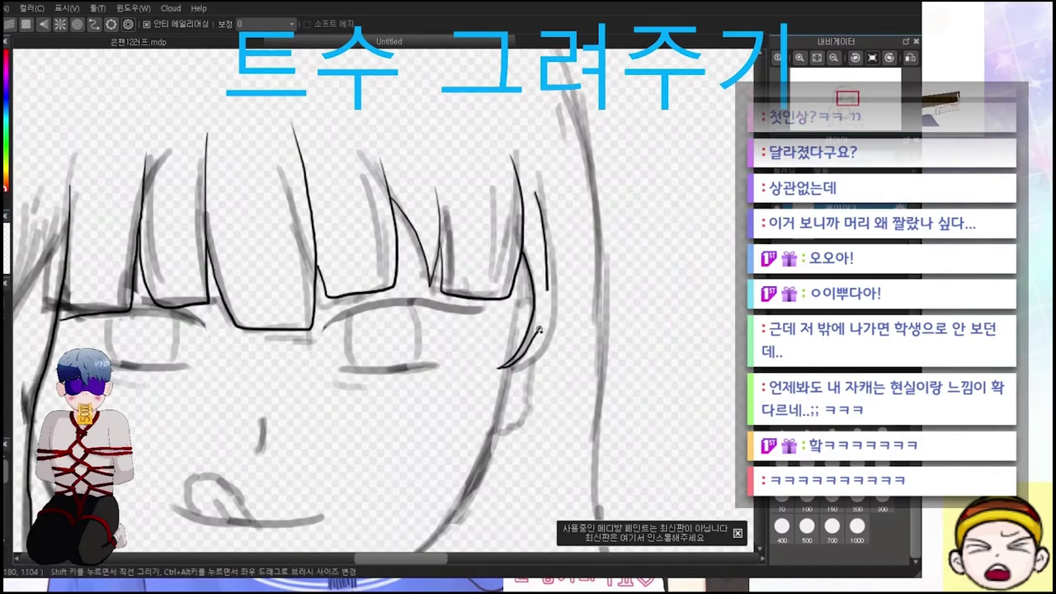
{"action": "scroll", "coordinate": [543, 320], "scroll_direction": "down", "scroll_amount": 2}
{"action": "scroll", "coordinate": [541, 240], "scroll_direction": "down", "scroll_amount": 2}
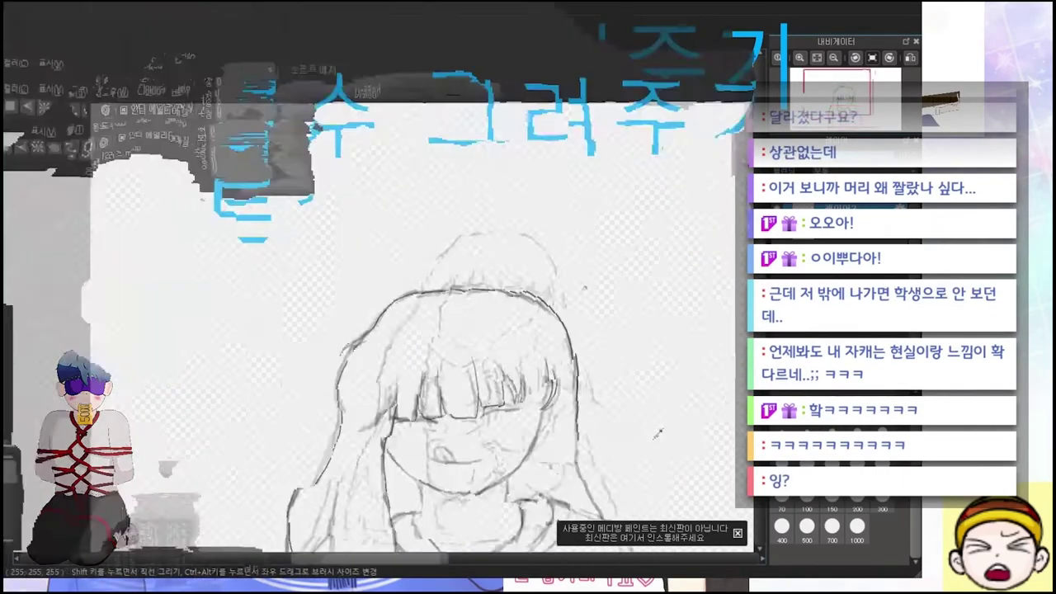
{"action": "scroll", "coordinate": [372, 248], "scroll_direction": "up", "scroll_amount": 4}
{"action": "left_click_drag", "start_coordinate": [371, 177], "coordinate": [450, 452]}
Ink the upper lash lines and lower lid lines of both eyes, thickening the upper lashes
{"action": "scroll", "coordinate": [326, 270], "scroll_direction": "down", "scroll_amount": 2}
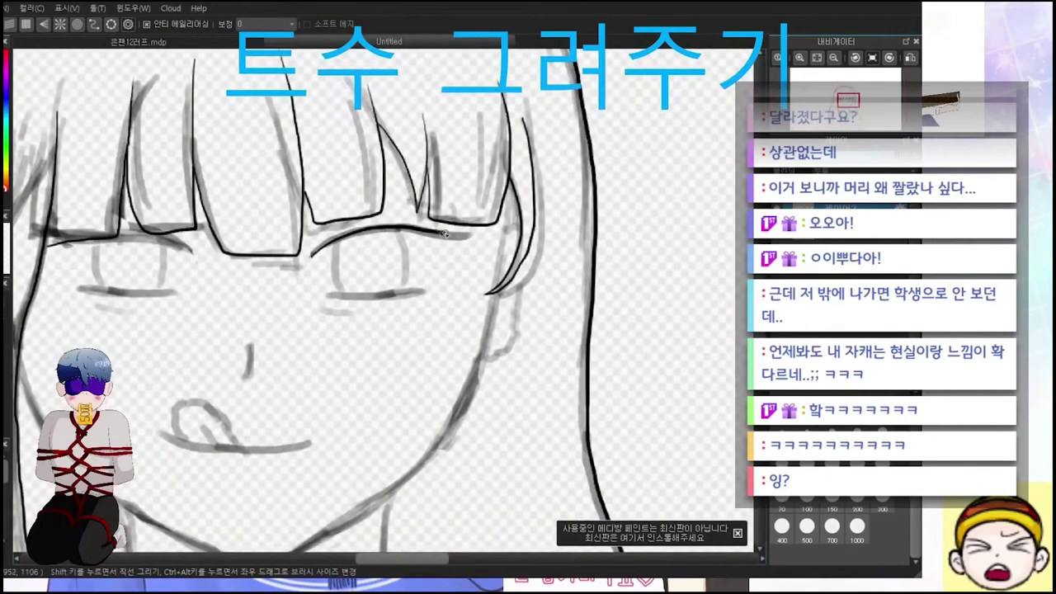
{"action": "left_click_drag", "start_coordinate": [397, 229], "coordinate": [377, 236]}
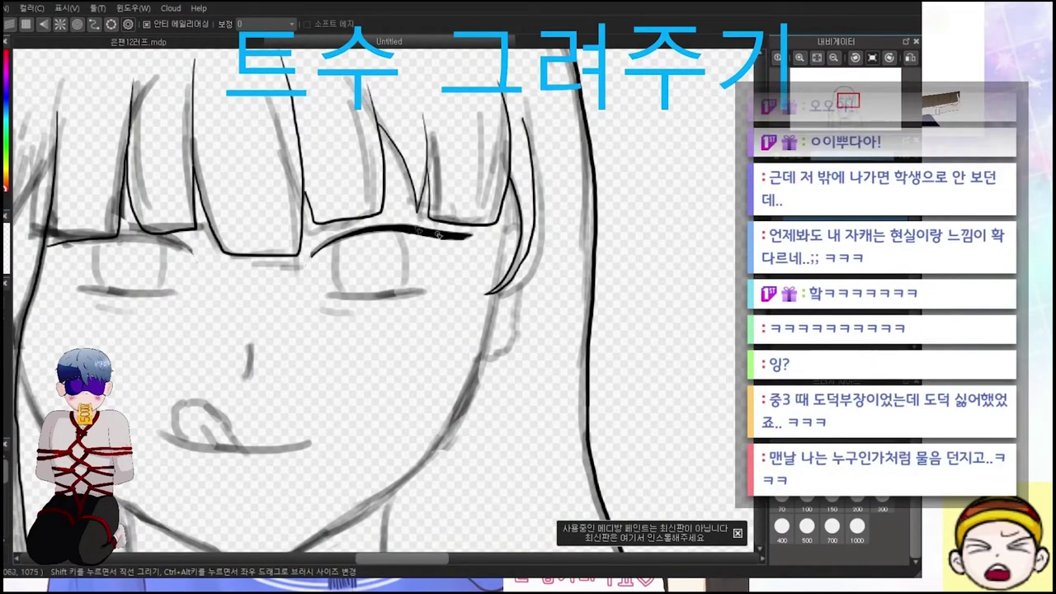
{"action": "scroll", "coordinate": [438, 238], "scroll_direction": "up", "scroll_amount": 2}
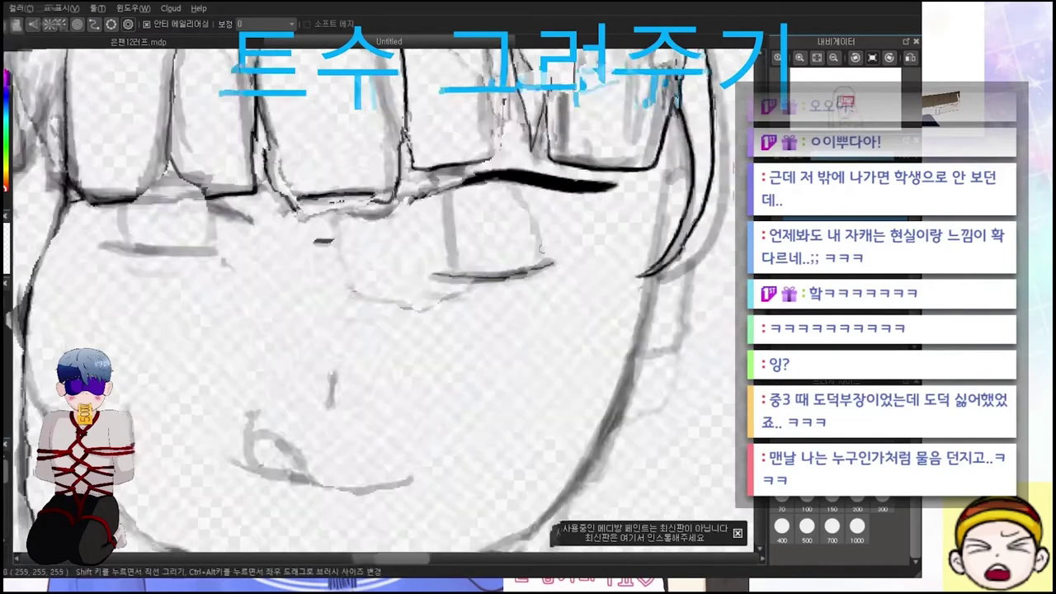
{"action": "scroll", "coordinate": [206, 248], "scroll_direction": "up", "scroll_amount": 2}
{"action": "left_click_drag", "start_coordinate": [203, 295], "coordinate": [396, 305]}
{"action": "left_click_drag", "start_coordinate": [434, 225], "coordinate": [348, 191]}
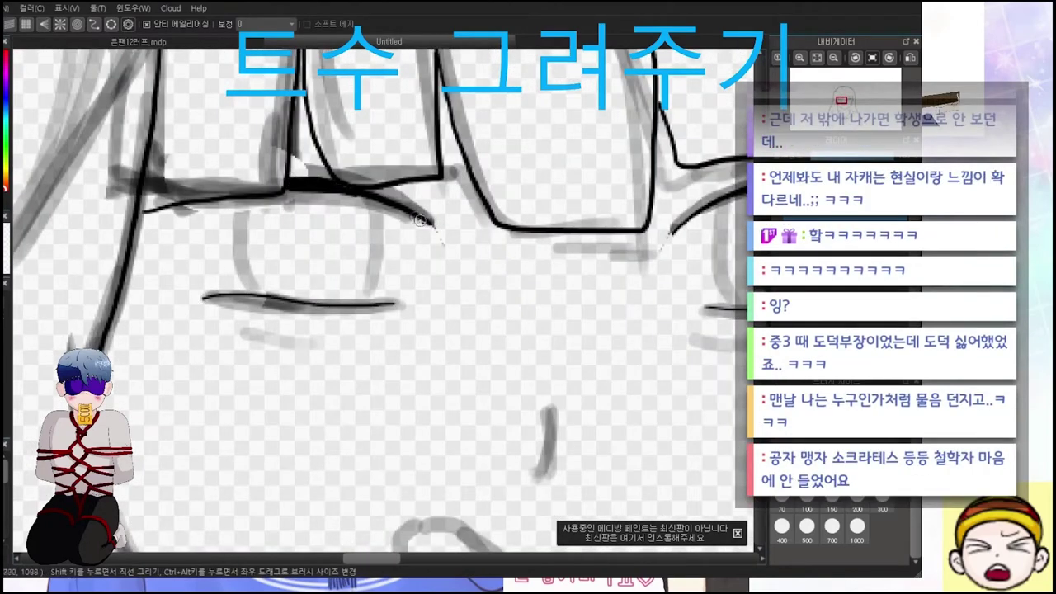
{"action": "left_click_drag", "start_coordinate": [421, 221], "coordinate": [293, 188]}
Ink the left eye's iris, the nose, and the mouth with its tongue
{"action": "scroll", "coordinate": [105, 229], "scroll_direction": "down", "scroll_amount": 3}
{"action": "scroll", "coordinate": [132, 255], "scroll_direction": "up", "scroll_amount": 3}
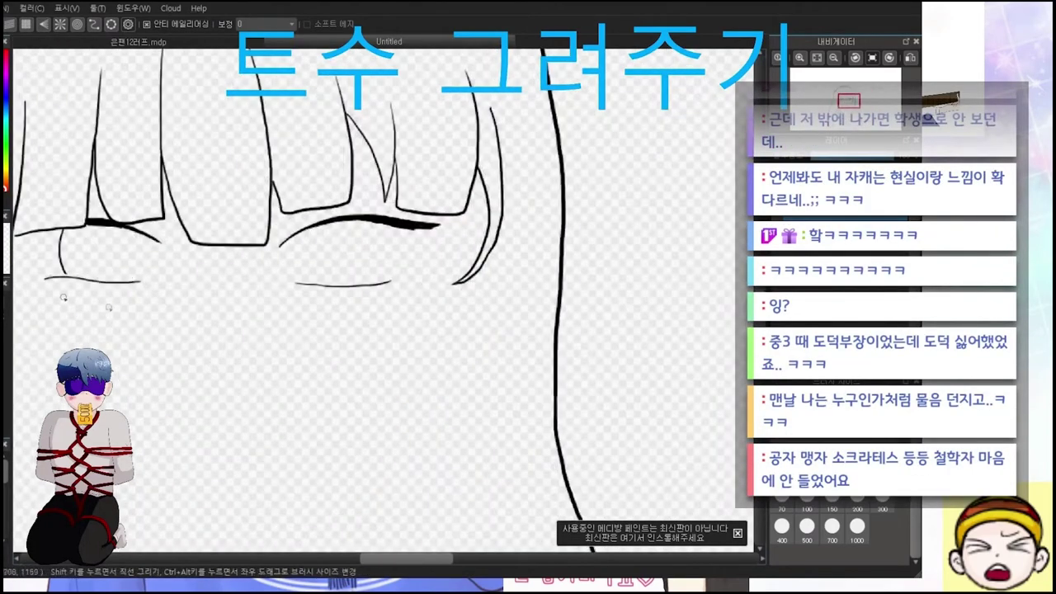
{"action": "scroll", "coordinate": [132, 255], "scroll_direction": "down", "scroll_amount": 3}
{"action": "scroll", "coordinate": [429, 320], "scroll_direction": "up", "scroll_amount": 2}
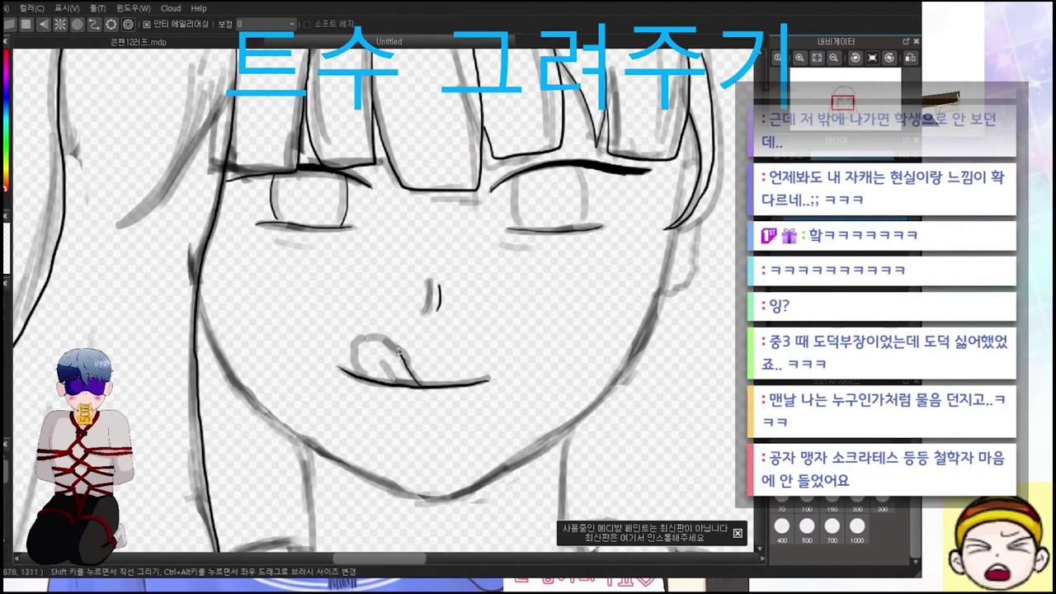
{"action": "scroll", "coordinate": [391, 379], "scroll_direction": "down", "scroll_amount": 3}
{"action": "scroll", "coordinate": [578, 429], "scroll_direction": "up", "scroll_amount": 3}
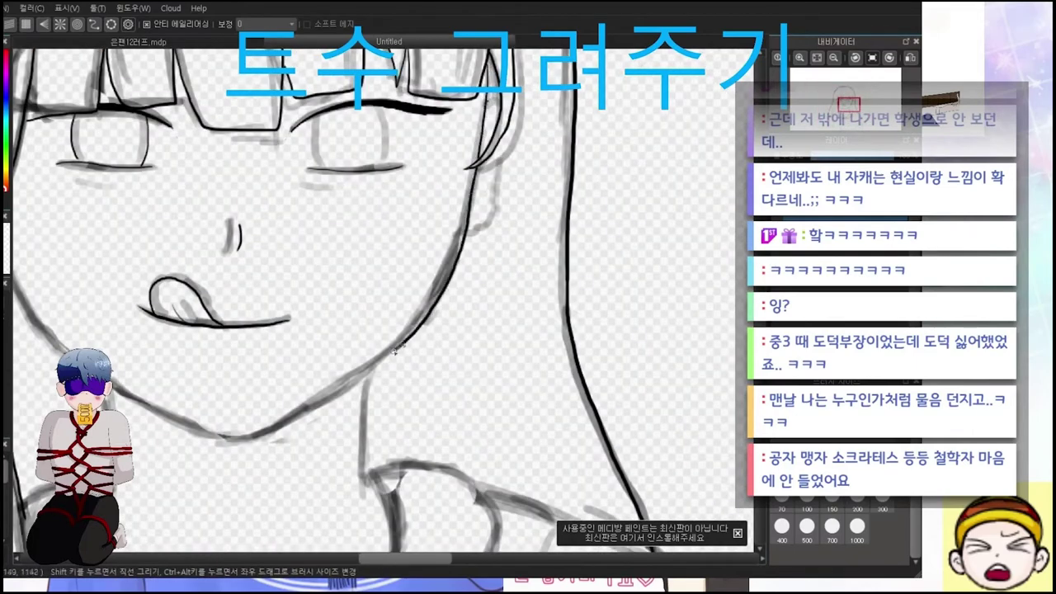
Ink the jawline and chin on both sides of the face and check the shape in a mirrored view
{"action": "scroll", "coordinate": [394, 351], "scroll_direction": "down", "scroll_amount": 3}
{"action": "scroll", "coordinate": [63, 260], "scroll_direction": "up", "scroll_amount": 3}
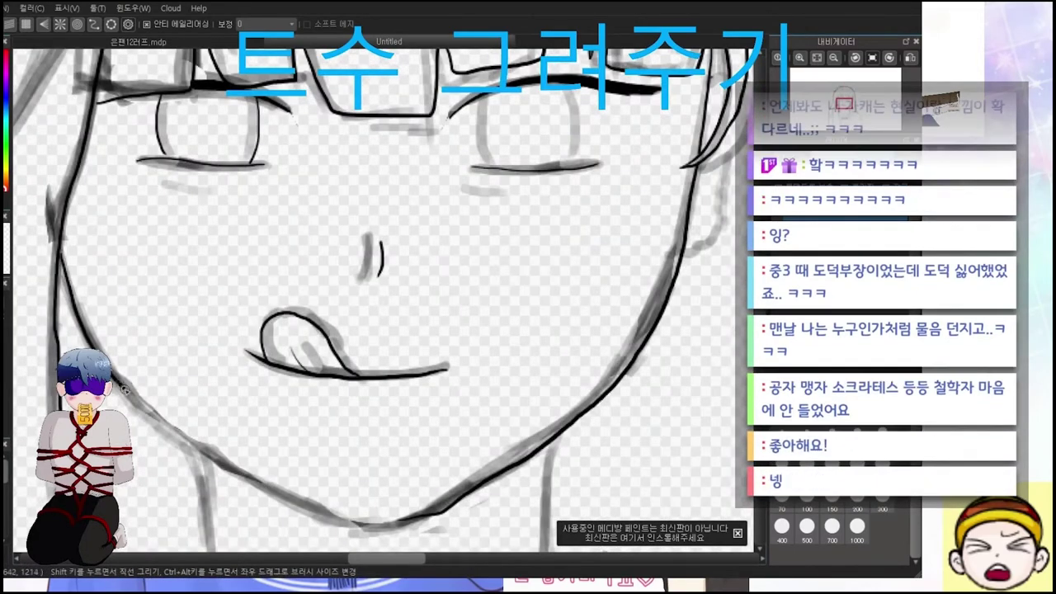
{"action": "scroll", "coordinate": [358, 526], "scroll_direction": "up", "scroll_amount": 2}
{"action": "scroll", "coordinate": [355, 495], "scroll_direction": "down", "scroll_amount": 3}
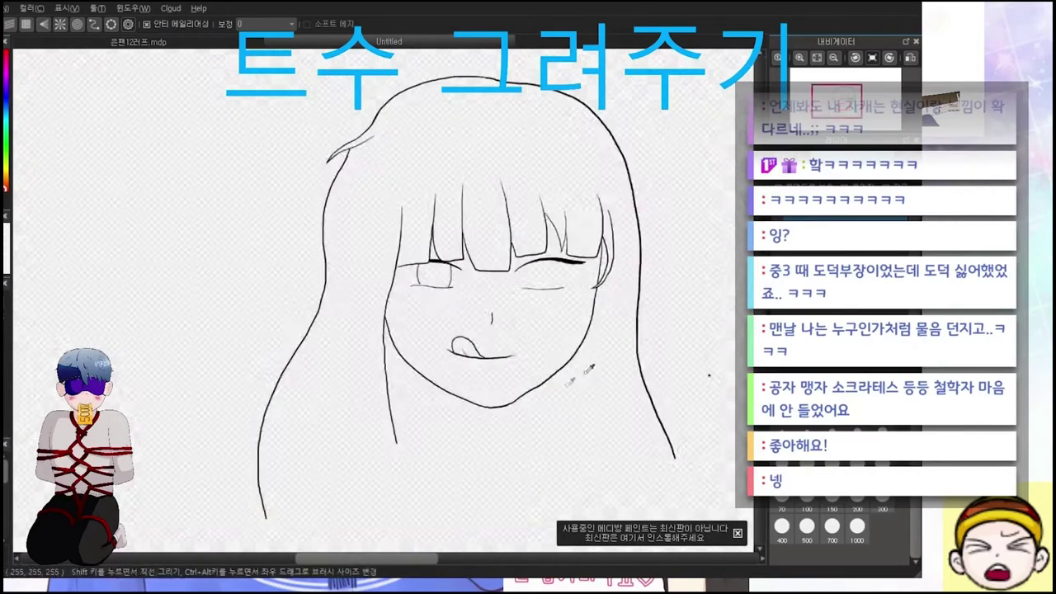
{"action": "scroll", "coordinate": [355, 481], "scroll_direction": "up", "scroll_amount": 3}
{"action": "scroll", "coordinate": [509, 372], "scroll_direction": "up", "scroll_amount": 2}
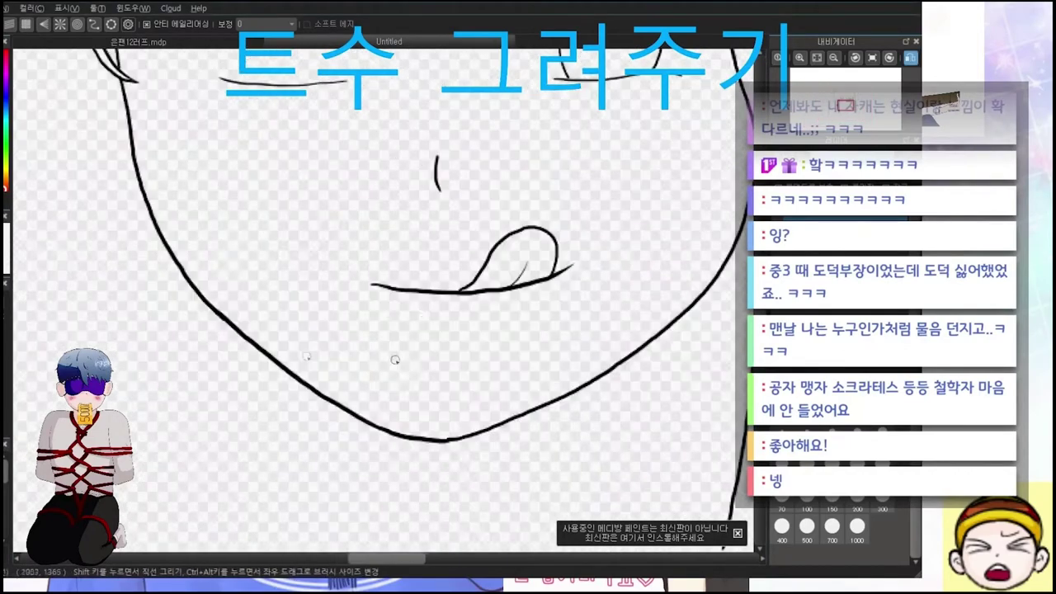
{"action": "scroll", "coordinate": [479, 427], "scroll_direction": "down", "scroll_amount": 3}
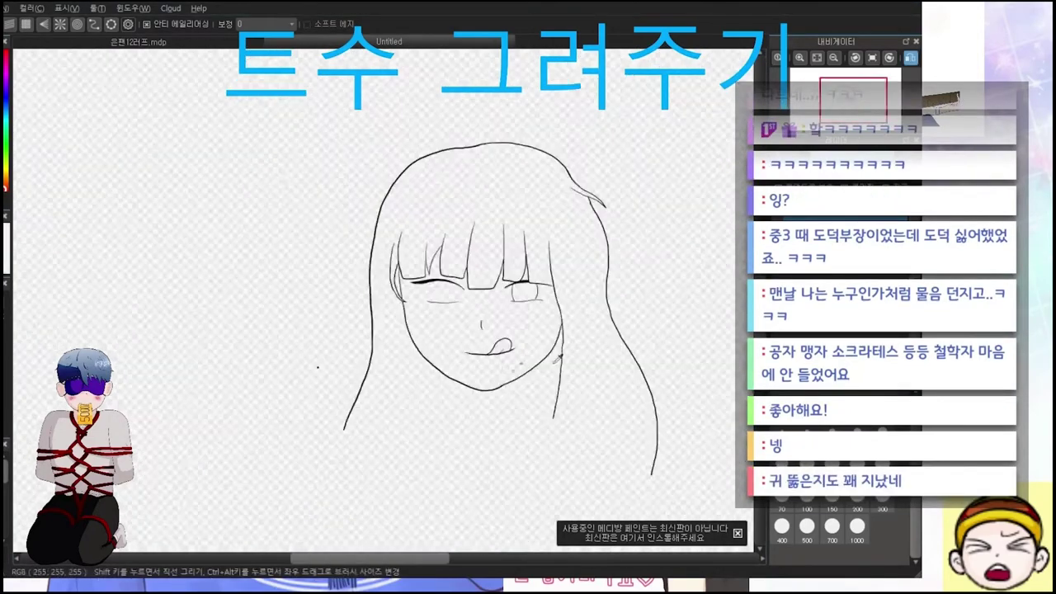
Ink the iris outline of the right eye, refine its edge, and add a small crease line on the tongue
{"action": "scroll", "coordinate": [495, 289], "scroll_direction": "up", "scroll_amount": 4}
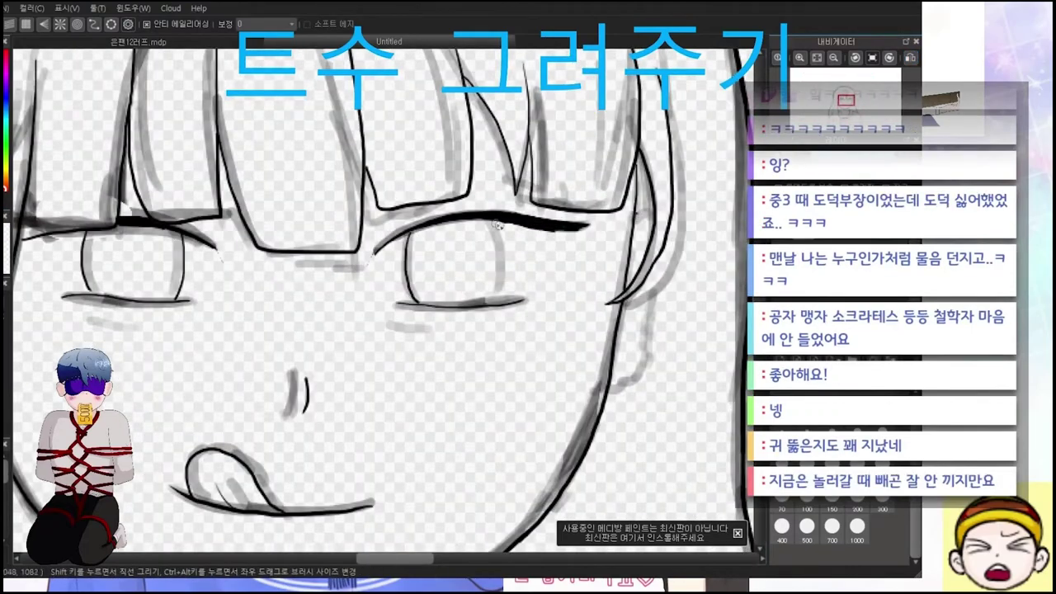
{"action": "scroll", "coordinate": [372, 297], "scroll_direction": "down", "scroll_amount": 3}
{"action": "scroll", "coordinate": [420, 299], "scroll_direction": "up", "scroll_amount": 5}
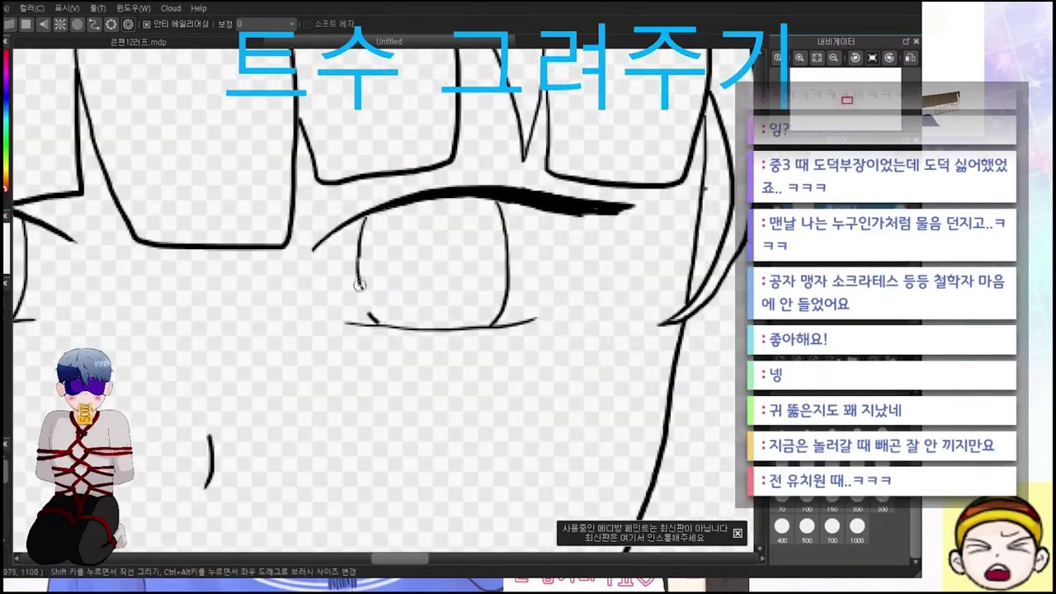
{"action": "scroll", "coordinate": [481, 308], "scroll_direction": "down", "scroll_amount": 3}
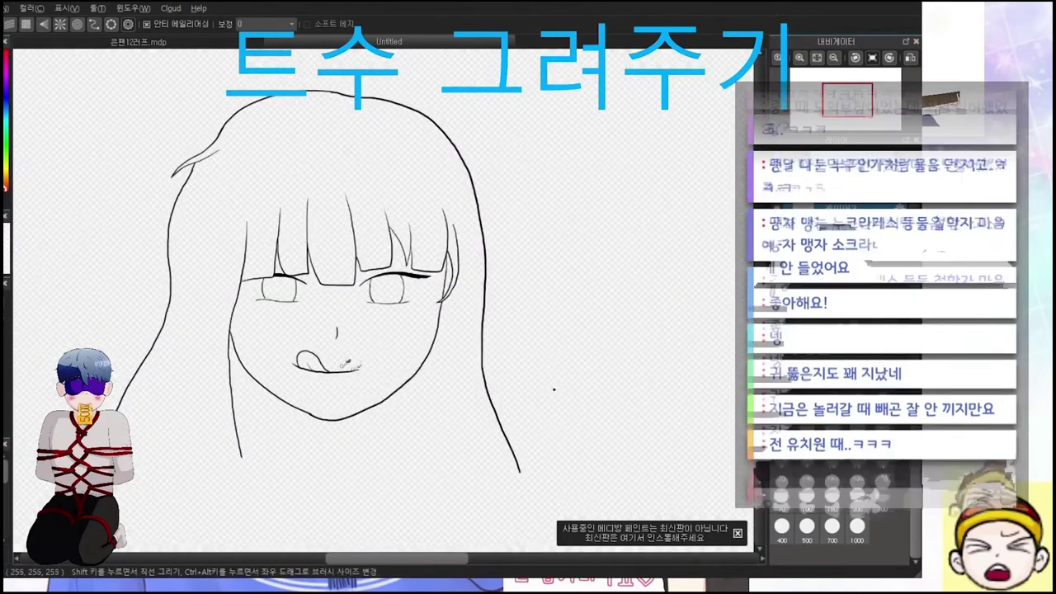
{"action": "scroll", "coordinate": [331, 247], "scroll_direction": "up", "scroll_amount": 4}
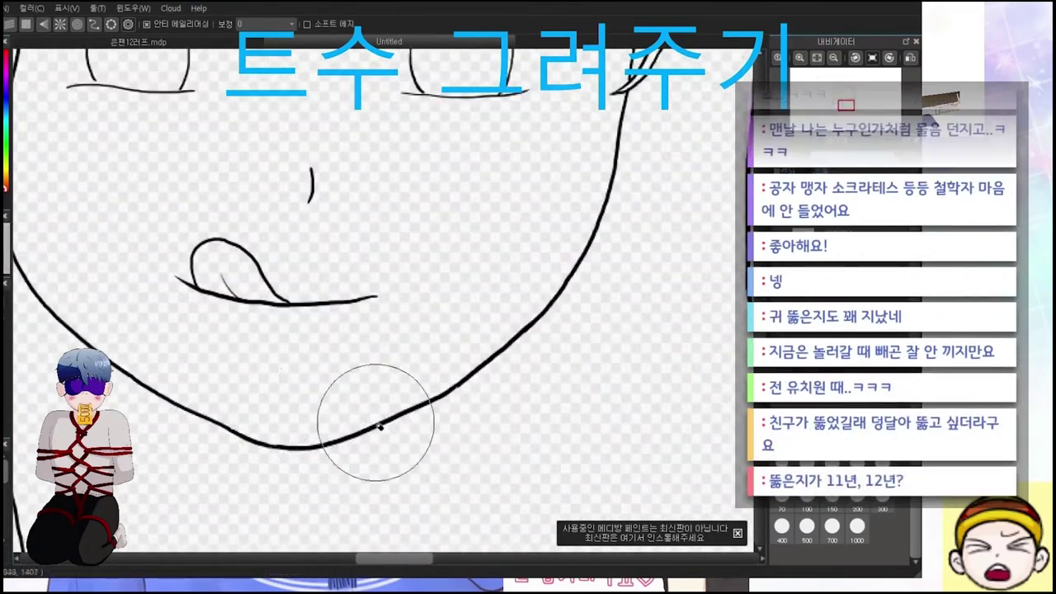
{"action": "scroll", "coordinate": [507, 401], "scroll_direction": "down", "scroll_amount": 3}
Ink the right ear below the side lock with its inner lines and add a small dangling earring at the lobe
{"action": "scroll", "coordinate": [528, 272], "scroll_direction": "up", "scroll_amount": 4}
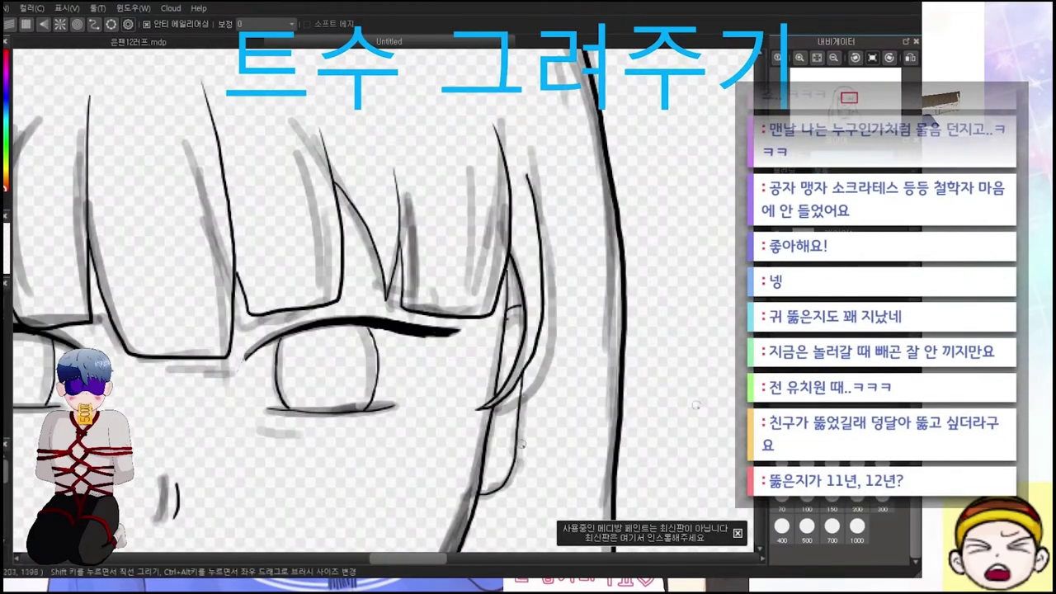
{"action": "scroll", "coordinate": [499, 437], "scroll_direction": "down", "scroll_amount": 4}
{"action": "scroll", "coordinate": [495, 380], "scroll_direction": "up", "scroll_amount": 4}
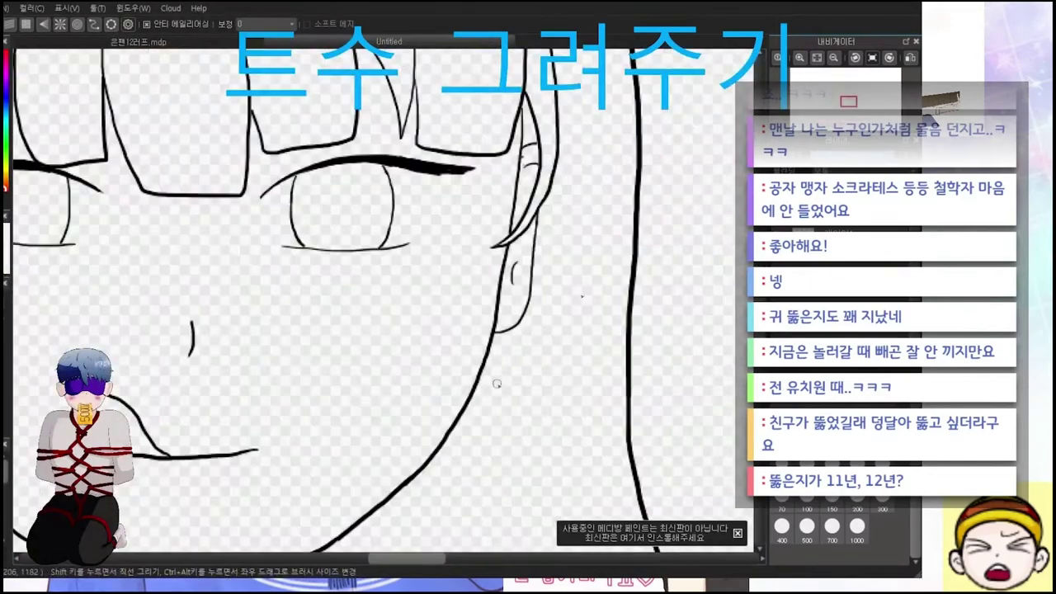
{"action": "scroll", "coordinate": [511, 309], "scroll_direction": "down", "scroll_amount": 4}
{"action": "scroll", "coordinate": [523, 299], "scroll_direction": "up", "scroll_amount": 4}
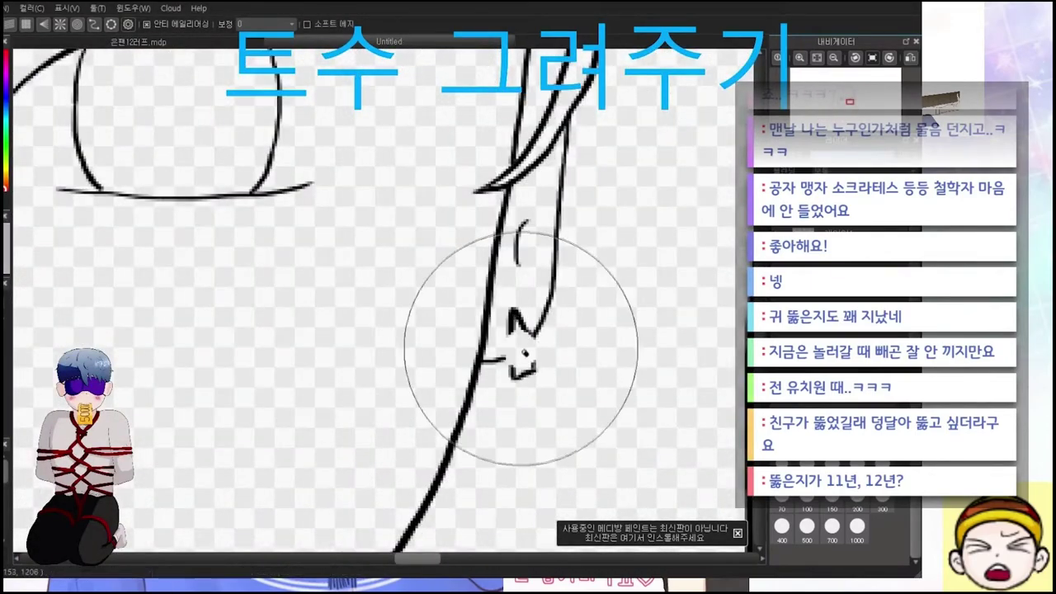
{"action": "left_click_drag", "start_coordinate": [512, 312], "coordinate": [520, 375]}
{"action": "scroll", "coordinate": [515, 356], "scroll_direction": "down", "scroll_amount": 3}
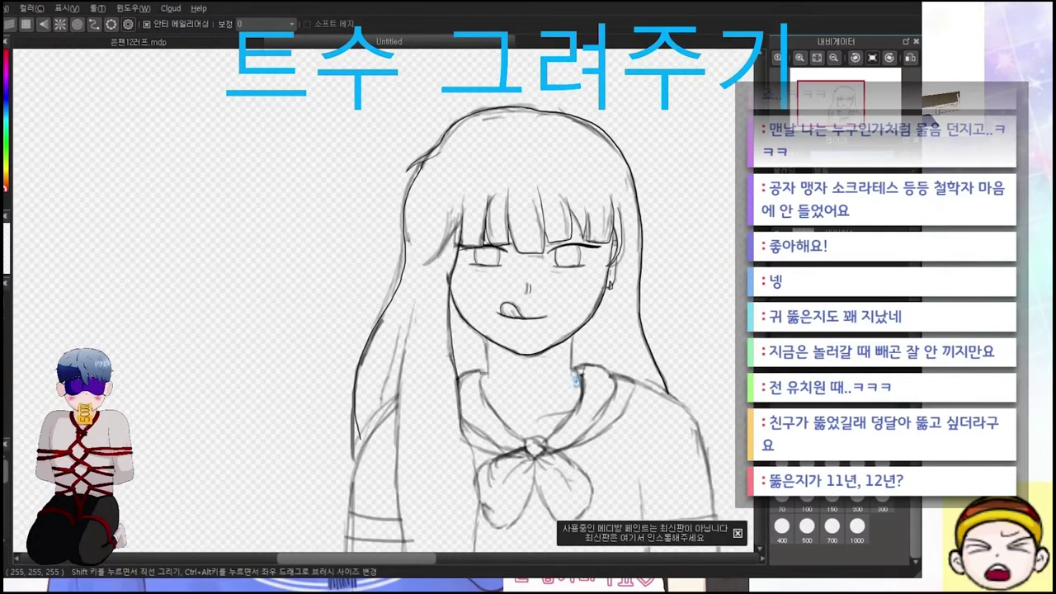
Ink both sides of the neck and the long left hair locks down to the canvas bottom
{"action": "scroll", "coordinate": [515, 356], "scroll_direction": "up", "scroll_amount": 1}
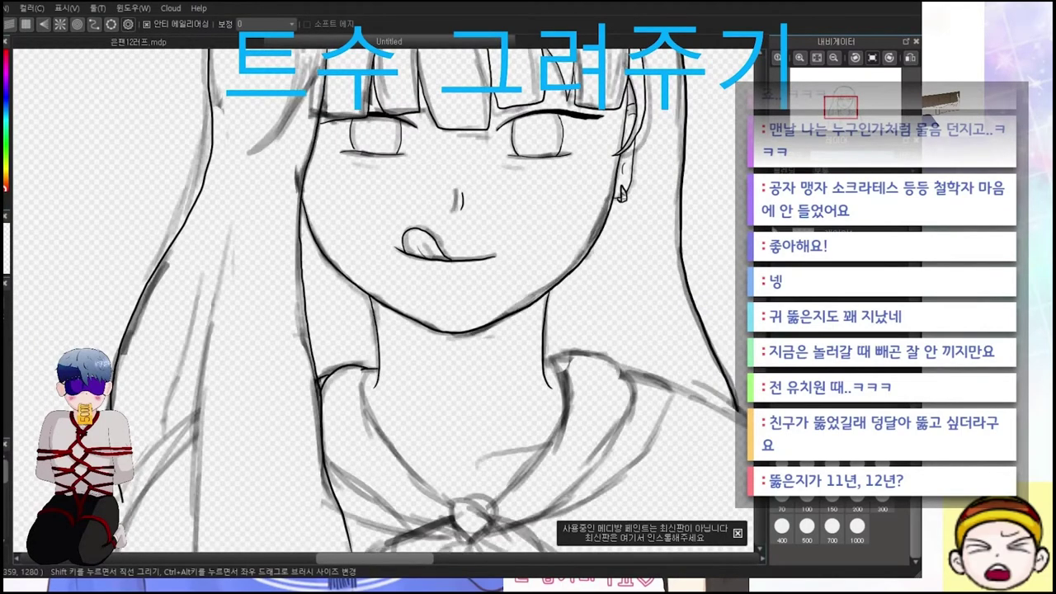
{"action": "scroll", "coordinate": [388, 331], "scroll_direction": "down", "scroll_amount": 3}
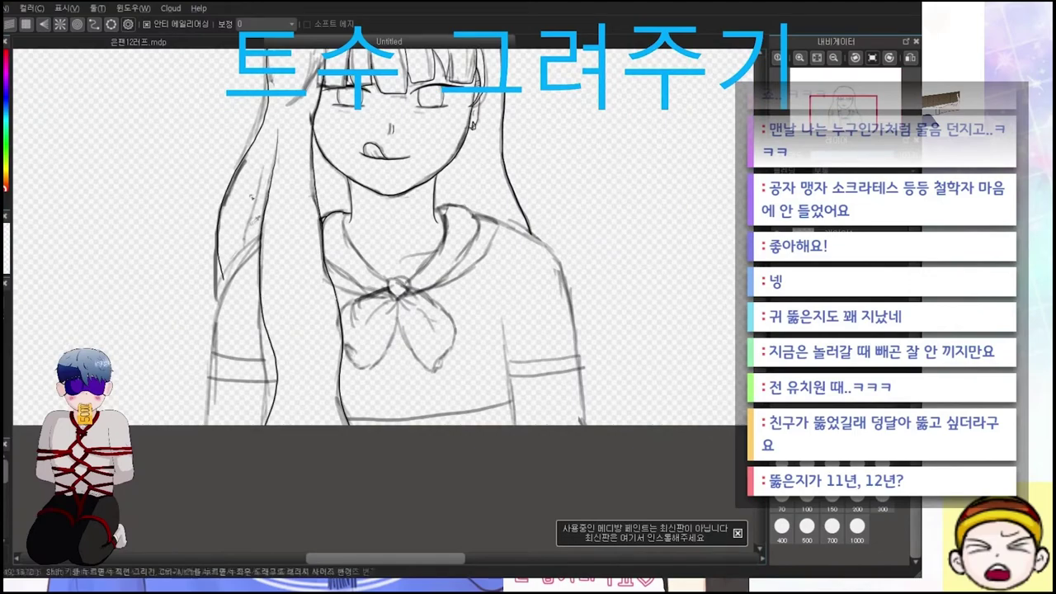
{"action": "scroll", "coordinate": [314, 444], "scroll_direction": "up", "scroll_amount": 2}
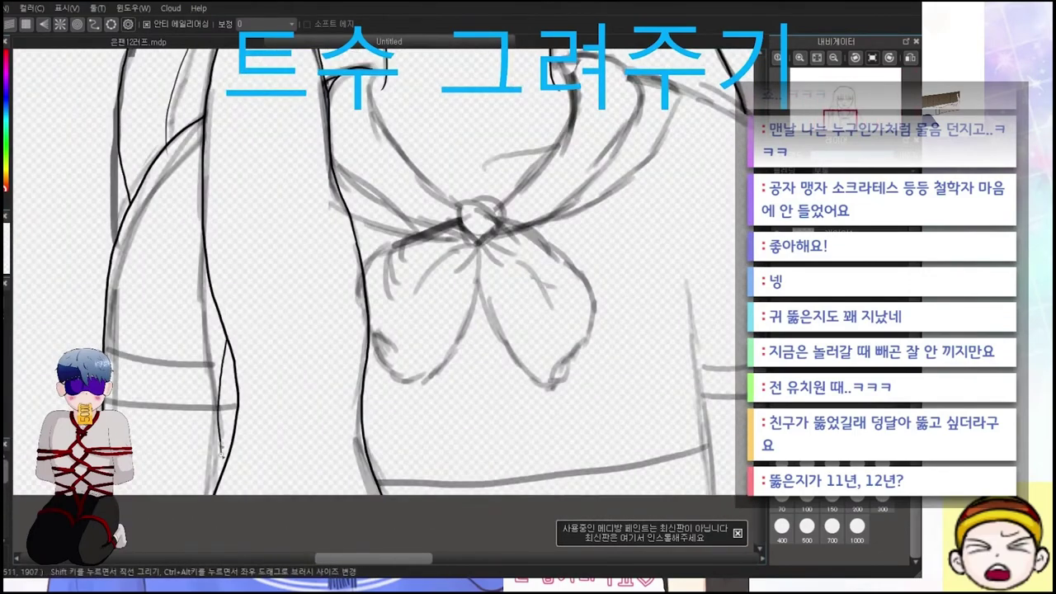
Ink the left sleeve's two curved bands and the arm outline below them
{"action": "scroll", "coordinate": [237, 434], "scroll_direction": "down", "scroll_amount": 2}
{"action": "scroll", "coordinate": [237, 435], "scroll_direction": "up", "scroll_amount": 2}
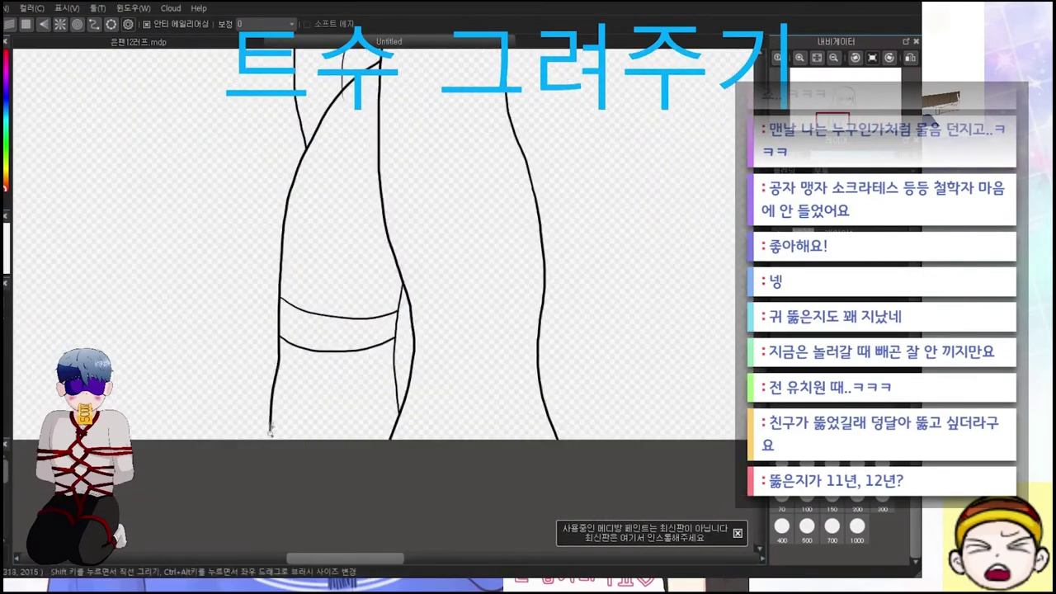
{"action": "scroll", "coordinate": [270, 430], "scroll_direction": "down", "scroll_amount": 2}
{"action": "scroll", "coordinate": [691, 306], "scroll_direction": "up", "scroll_amount": 2}
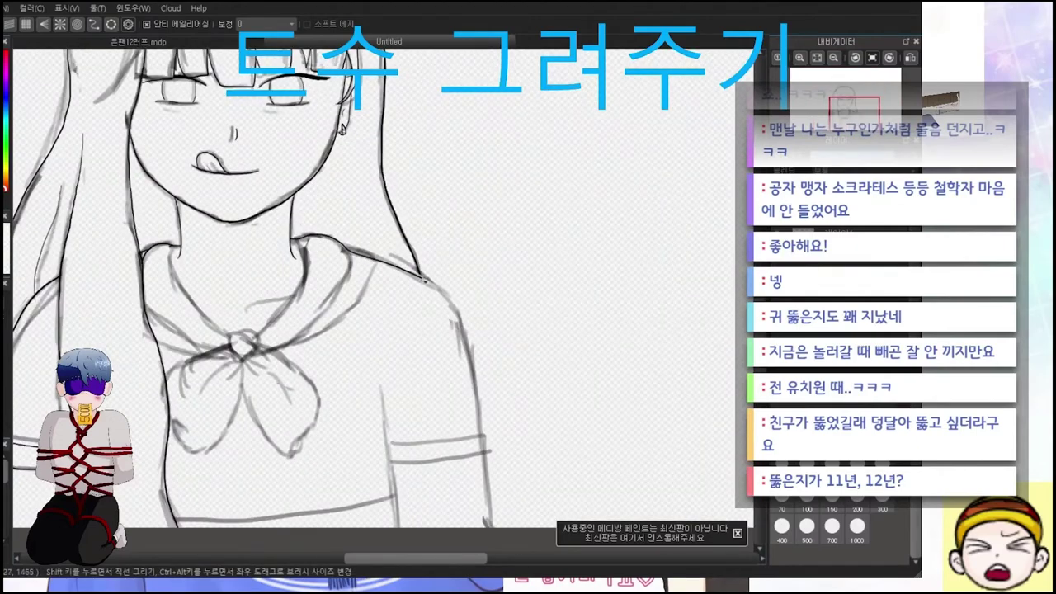
Ink the right shoulder and outer arm line, plus the sailor collar's neckline on both sides
{"action": "scroll", "coordinate": [391, 256], "scroll_direction": "up", "scroll_amount": 3}
{"action": "scroll", "coordinate": [328, 219], "scroll_direction": "down", "scroll_amount": 2}
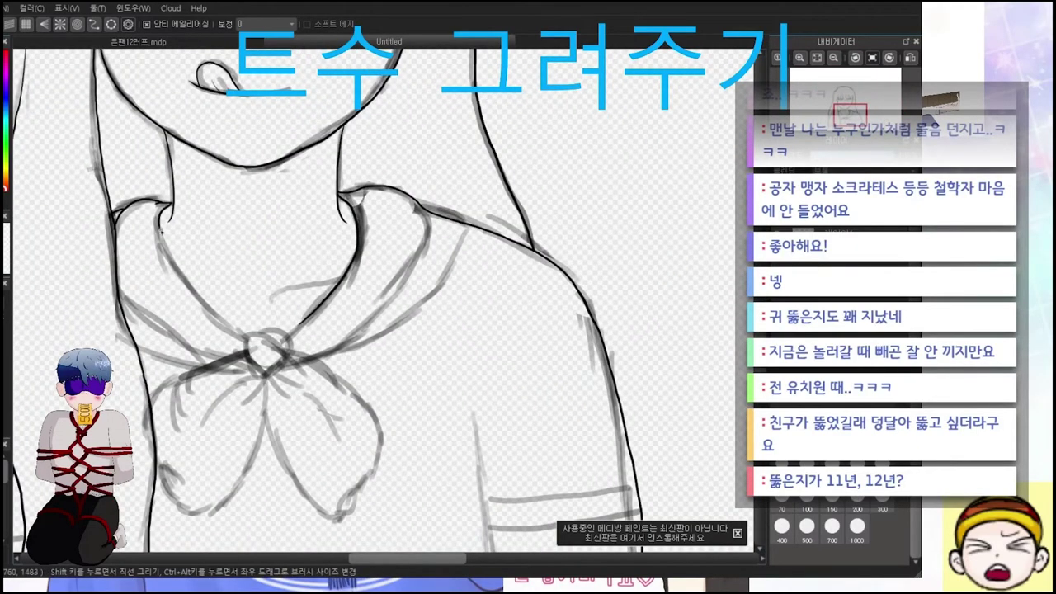
{"action": "left_click_drag", "start_coordinate": [159, 231], "coordinate": [252, 342]}
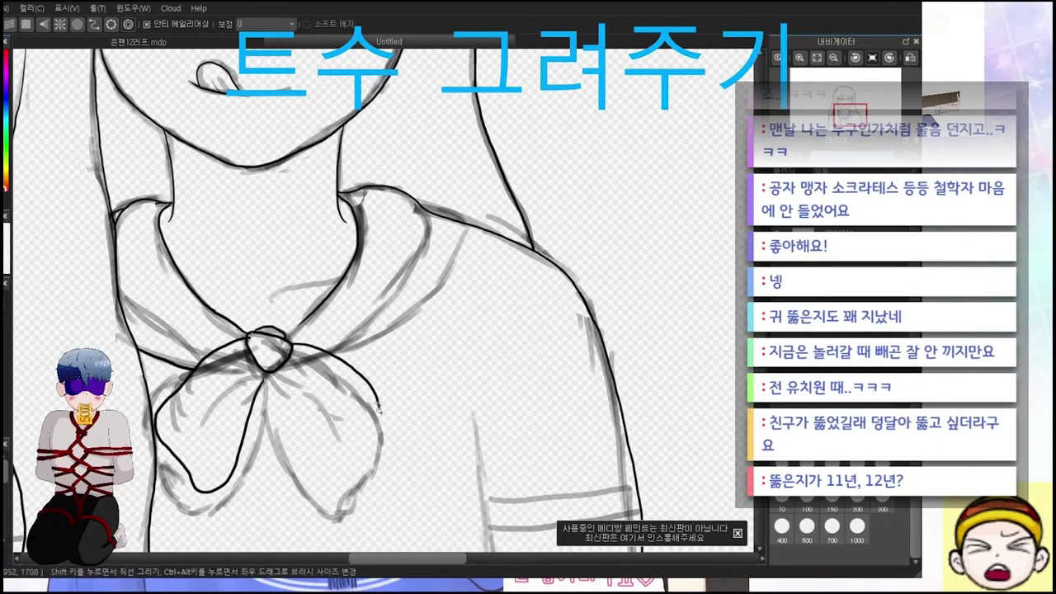
Ink the scarf bow's two loops with fold lines at the knot, and the right collar edge running into it
{"action": "scroll", "coordinate": [281, 340], "scroll_direction": "up", "scroll_amount": 2}
{"action": "mouse_move", "coordinate": [307, 175]}
{"action": "left_mouse_down"}
{"action": "mouse_move", "coordinate": [323, 189]}
{"action": "mouse_move", "coordinate": [237, 250]}
{"action": "left_mouse_up"}
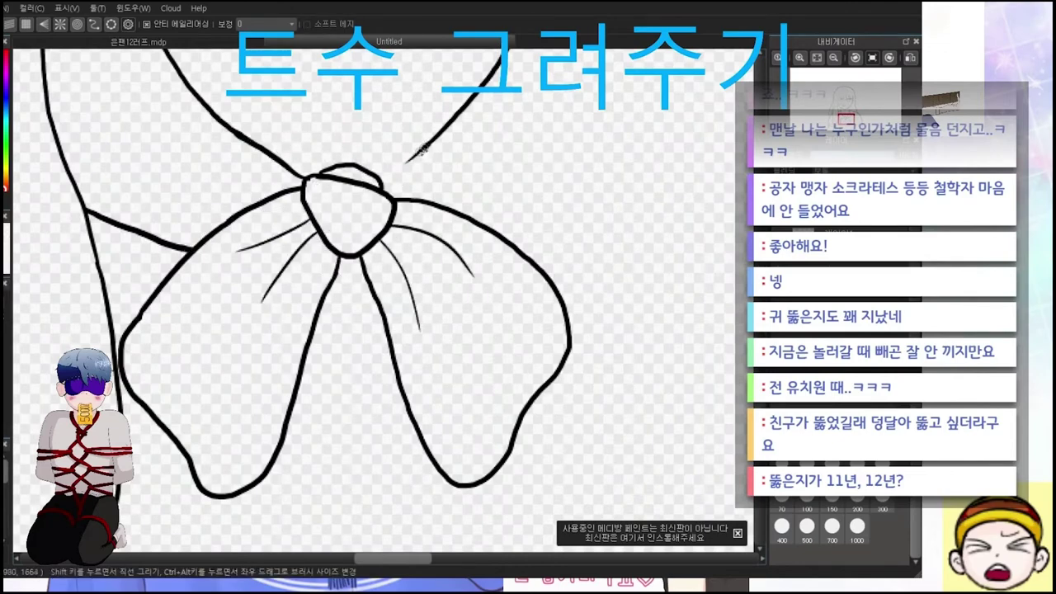
{"action": "scroll", "coordinate": [421, 149], "scroll_direction": "down", "scroll_amount": 3}
{"action": "scroll", "coordinate": [526, 285], "scroll_direction": "up", "scroll_amount": 2}
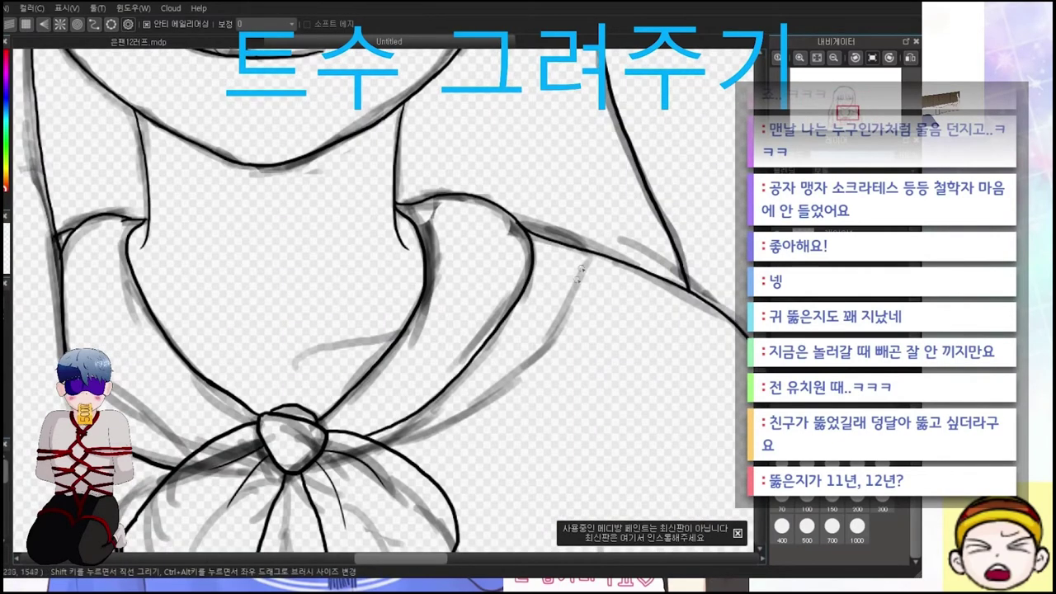
Ink the right collar's outer edge, the right sleeve's inner line and two bands, and the shirt's bottom hem
{"action": "scroll", "coordinate": [339, 333], "scroll_direction": "down", "scroll_amount": 3}
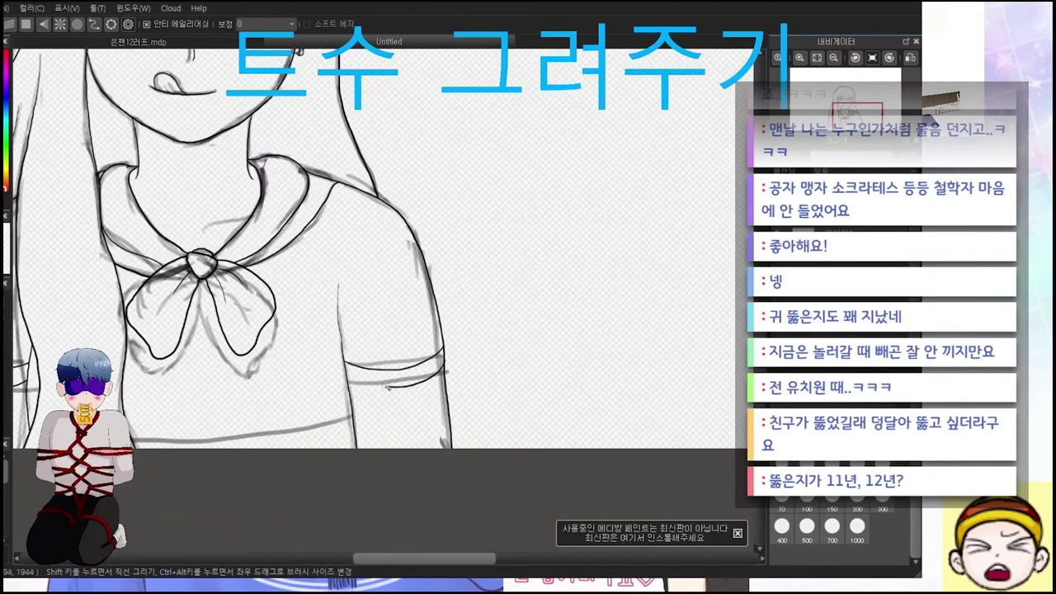
{"action": "scroll", "coordinate": [385, 386], "scroll_direction": "down", "scroll_amount": 3}
{"action": "scroll", "coordinate": [386, 386], "scroll_direction": "up", "scroll_amount": 3}
{"action": "scroll", "coordinate": [541, 387], "scroll_direction": "down", "scroll_amount": 2}
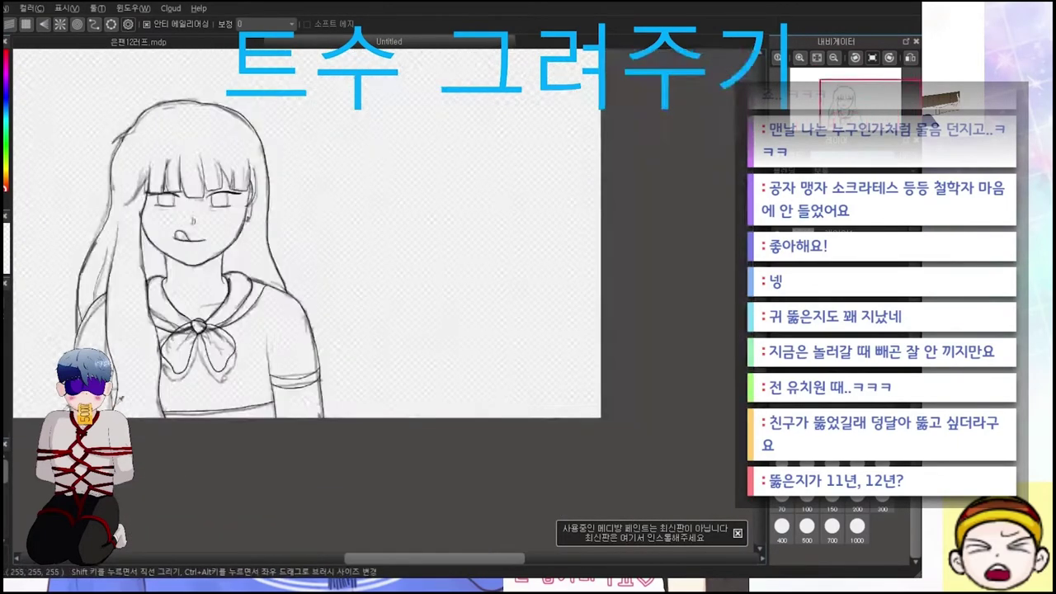
Ink the left collar stripe and a short fold line inside the neckline, undoing and redrawing the fold line
{"action": "scroll", "coordinate": [338, 338], "scroll_direction": "up", "scroll_amount": 4}
{"action": "scroll", "coordinate": [338, 338], "scroll_direction": "down", "scroll_amount": 2}
{"action": "mouse_move", "coordinate": [336, 342]}
{"action": "left_mouse_down"}
{"action": "mouse_move", "coordinate": [355, 317]}
{"action": "mouse_move", "coordinate": [483, 290]}
{"action": "left_mouse_up"}
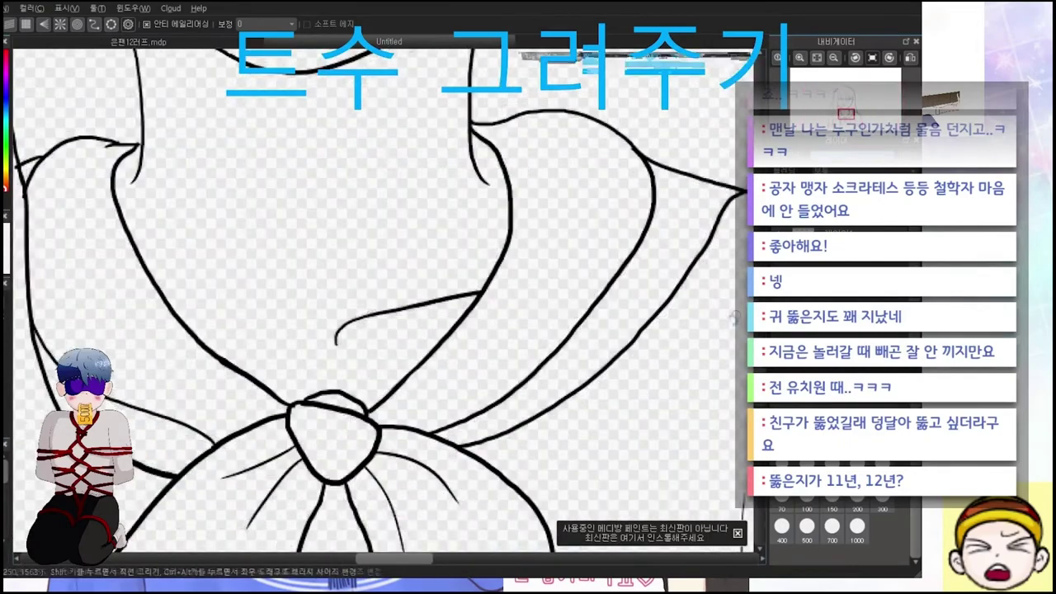
{"action": "key", "text": "ctrl+z"}
{"action": "scroll", "coordinate": [354, 323], "scroll_direction": "down", "scroll_amount": 1}
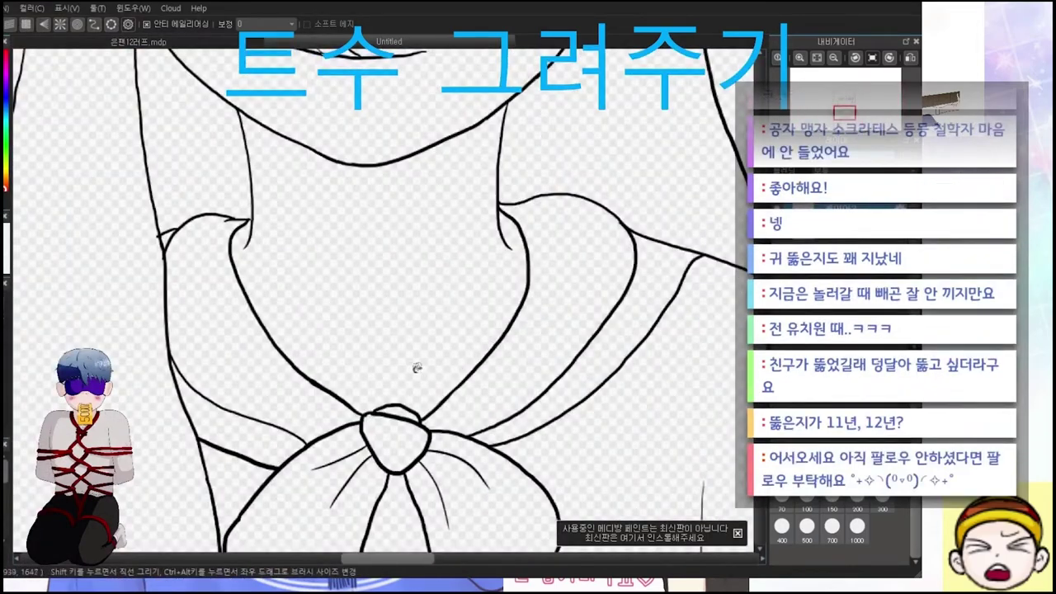
{"action": "scroll", "coordinate": [625, 293], "scroll_direction": "down", "scroll_amount": 3}
{"action": "scroll", "coordinate": [346, 454], "scroll_direction": "up", "scroll_amount": 4}
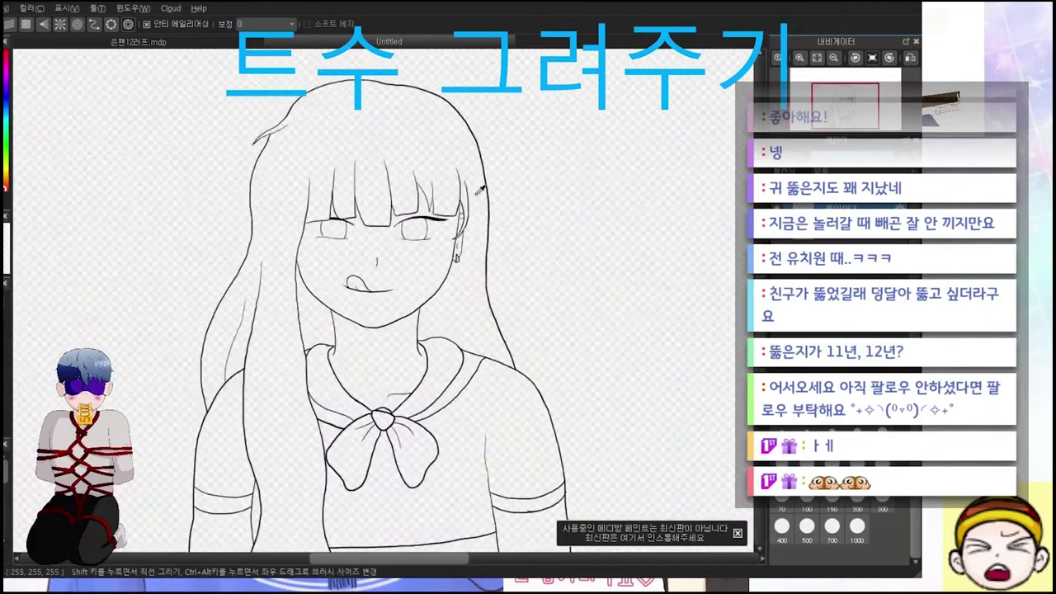
Ink the outline of a pointed cat ear on the upper left of the head
{"action": "scroll", "coordinate": [513, 357], "scroll_direction": "down", "scroll_amount": 3}
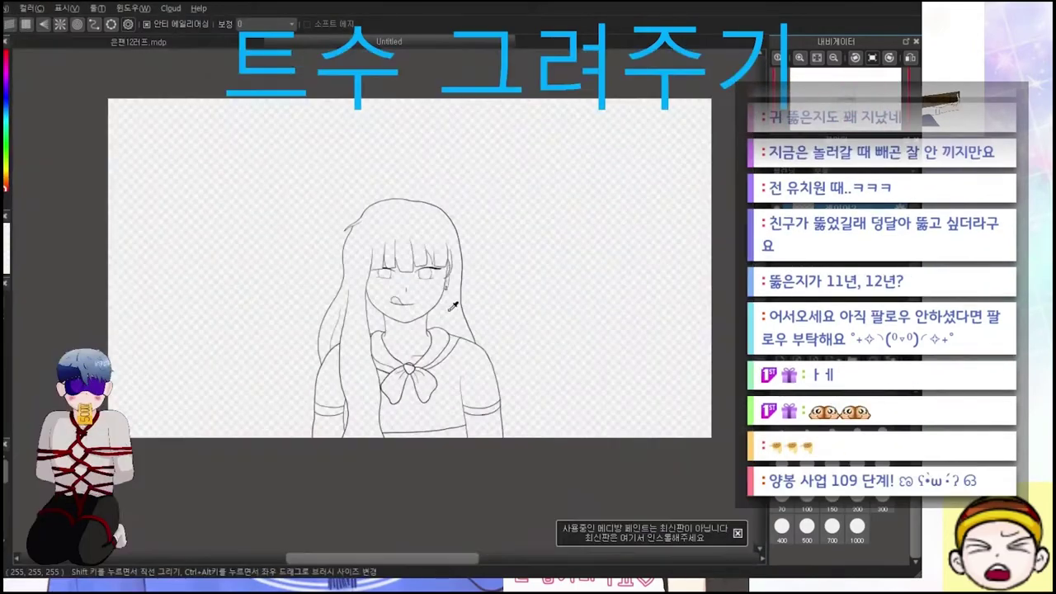
{"action": "scroll", "coordinate": [332, 226], "scroll_direction": "up", "scroll_amount": 4}
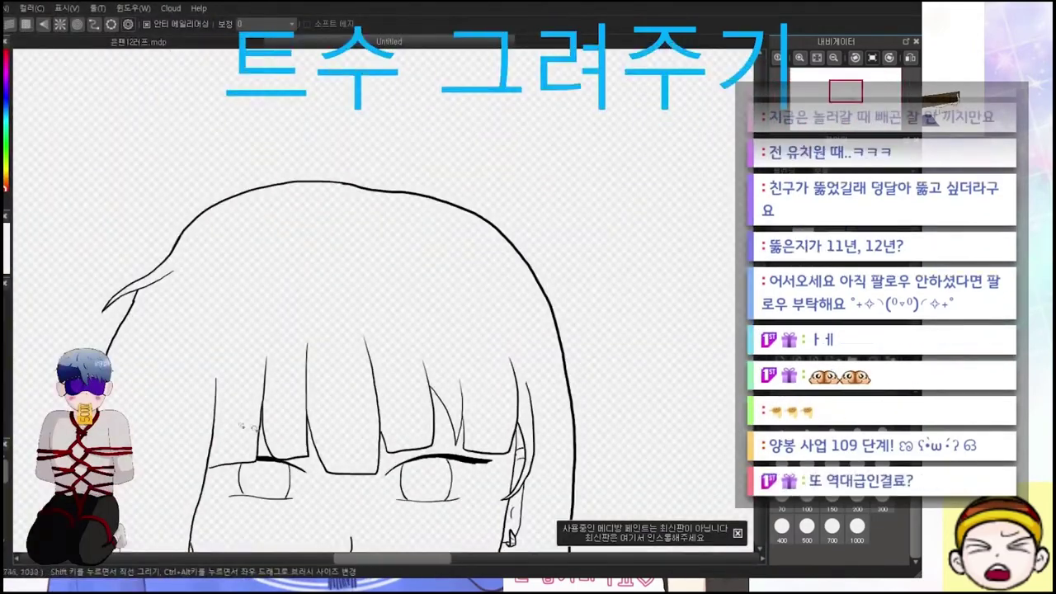
{"action": "scroll", "coordinate": [240, 426], "scroll_direction": "down", "scroll_amount": 2}
{"action": "left_click_drag", "start_coordinate": [106, 236], "coordinate": [125, 293]}
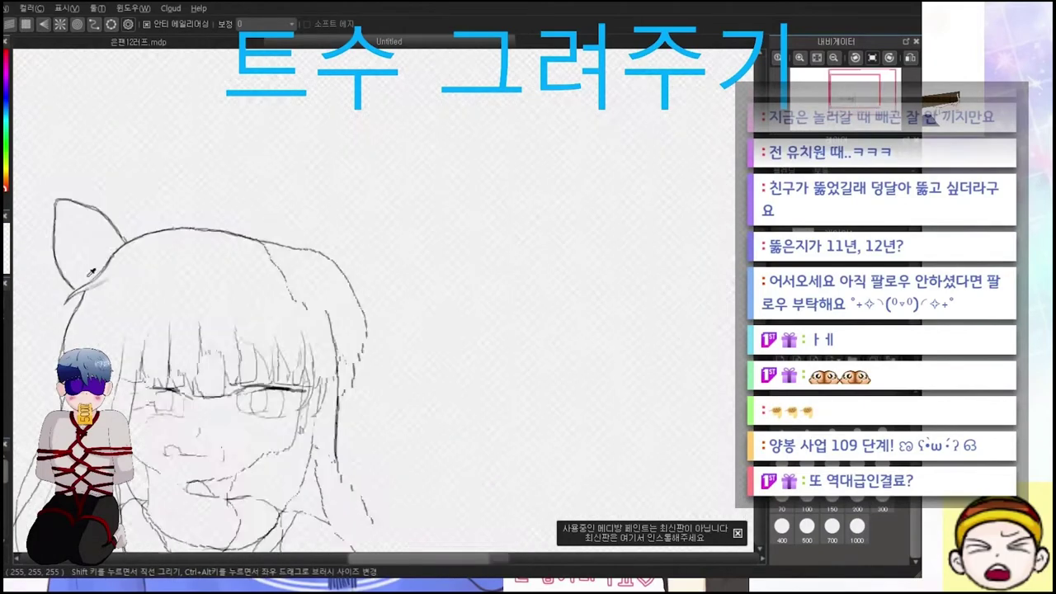
{"action": "scroll", "coordinate": [248, 330], "scroll_direction": "up", "scroll_amount": 3}
{"action": "scroll", "coordinate": [248, 330], "scroll_direction": "down", "scroll_amount": 2}
Lasso the left cat ear, copy and paste it, and place the mirrored copy on the right side of the head
{"action": "key", "text": "m"}
{"action": "mouse_move", "coordinate": [30, 95]}
{"action": "left_mouse_down"}
{"action": "mouse_move", "coordinate": [219, 202]}
{"action": "mouse_move", "coordinate": [116, 284]}
{"action": "left_mouse_up"}
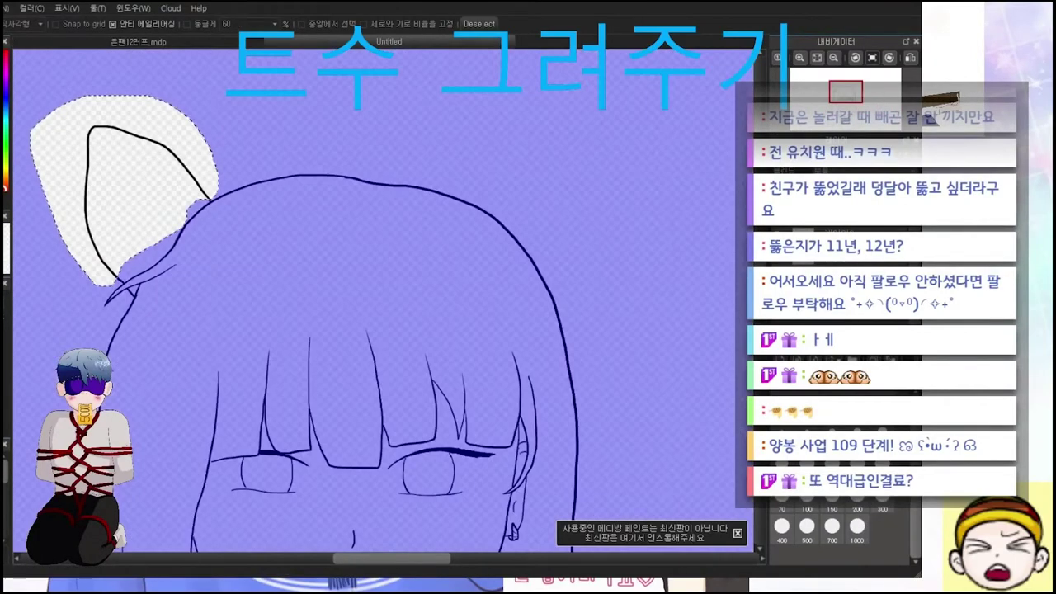
{"action": "key", "text": "ctrl+c"}
{"action": "key", "text": "ctrl+v"}
{"action": "key", "text": "ctrl+t"}
{"action": "left_click_drag", "start_coordinate": [149, 189], "coordinate": [572, 175]}
{"action": "key", "text": "Return"}
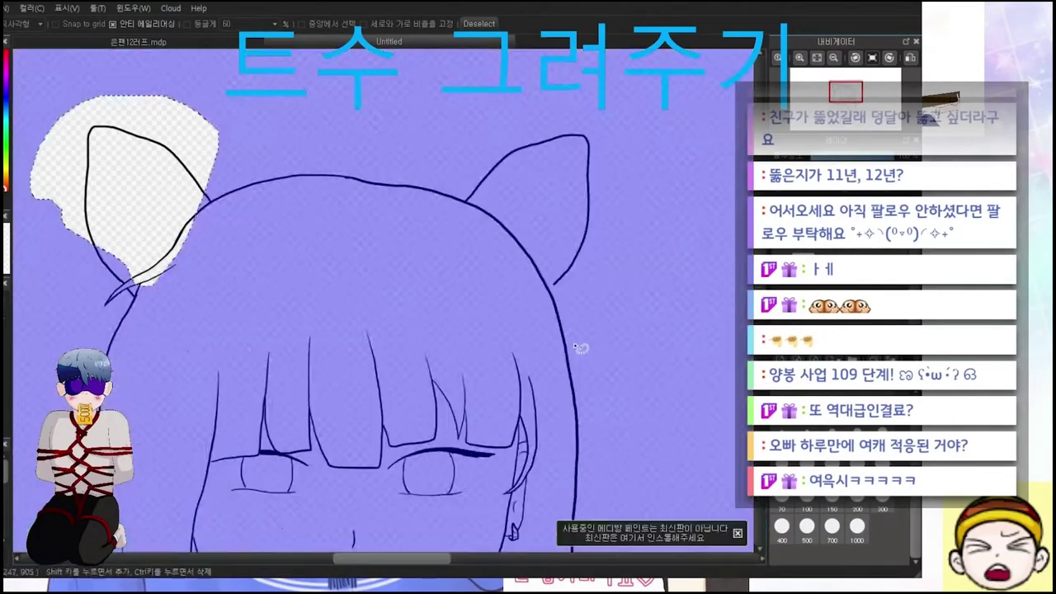
{"action": "key", "text": "ctrl+d"}
{"action": "key", "text": "b"}
Ink inner rim lines and short fur strokes inside both cat ears, with small fur tufts at their bases
{"action": "scroll", "coordinate": [295, 478], "scroll_direction": "up", "scroll_amount": 5}
{"action": "scroll", "coordinate": [239, 455], "scroll_direction": "down", "scroll_amount": 5}
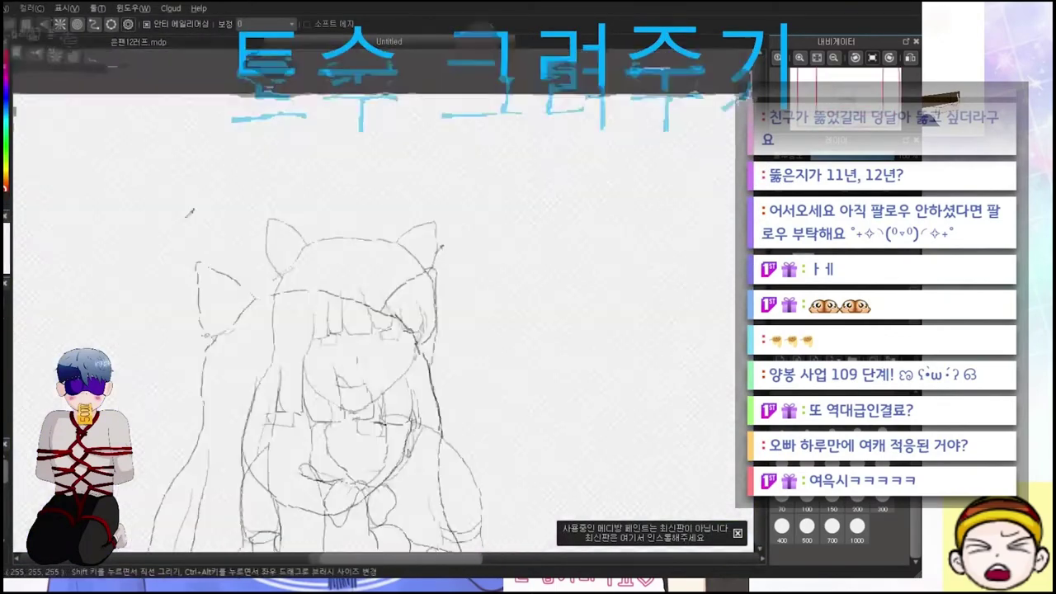
{"action": "scroll", "coordinate": [239, 456], "scroll_direction": "up", "scroll_amount": 4}
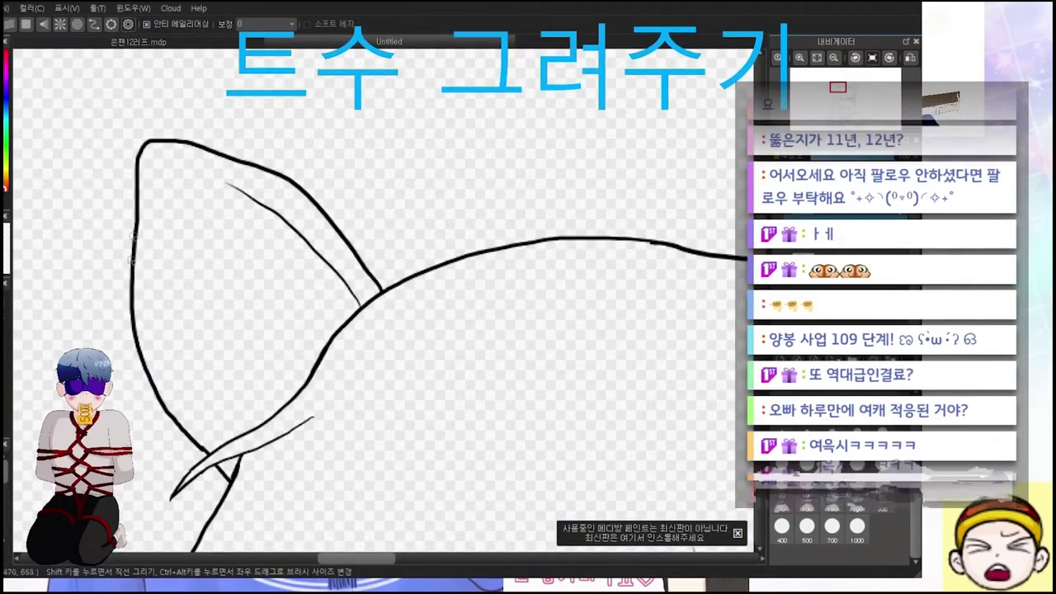
{"action": "scroll", "coordinate": [169, 124], "scroll_direction": "down", "scroll_amount": 5}
{"action": "scroll", "coordinate": [283, 153], "scroll_direction": "up", "scroll_amount": 4}
{"action": "left_click_drag", "start_coordinate": [440, 197], "coordinate": [499, 149]}
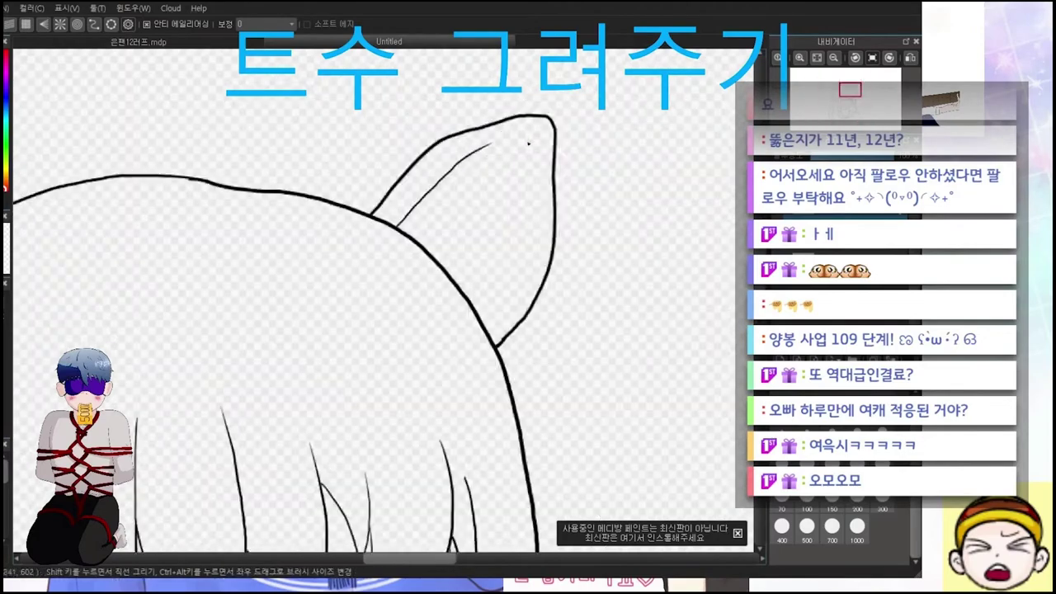
{"action": "scroll", "coordinate": [506, 353], "scroll_direction": "down", "scroll_amount": 4}
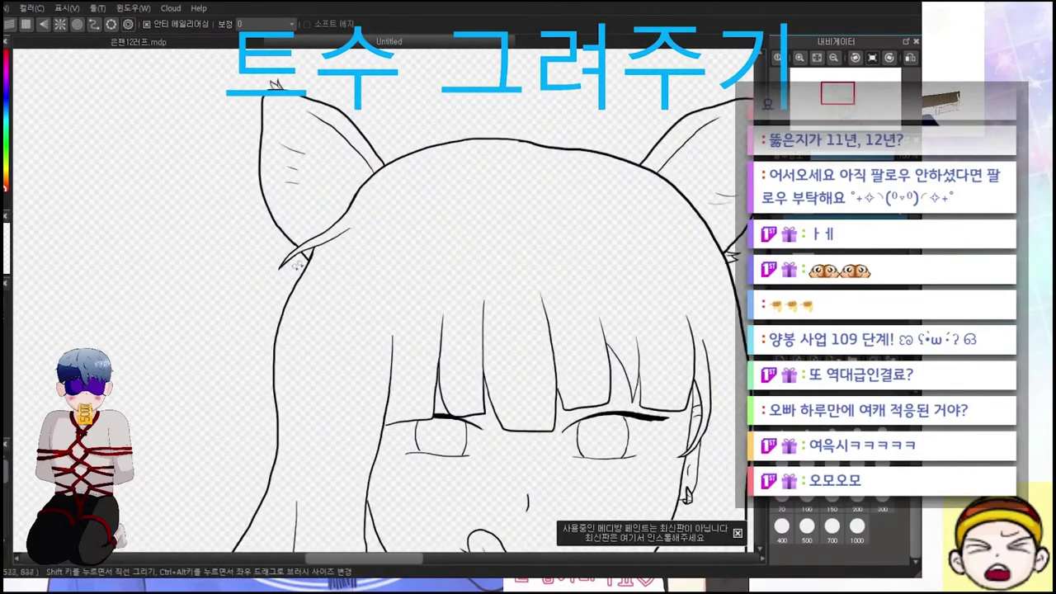
{"action": "scroll", "coordinate": [298, 263], "scroll_direction": "down", "scroll_amount": 5}
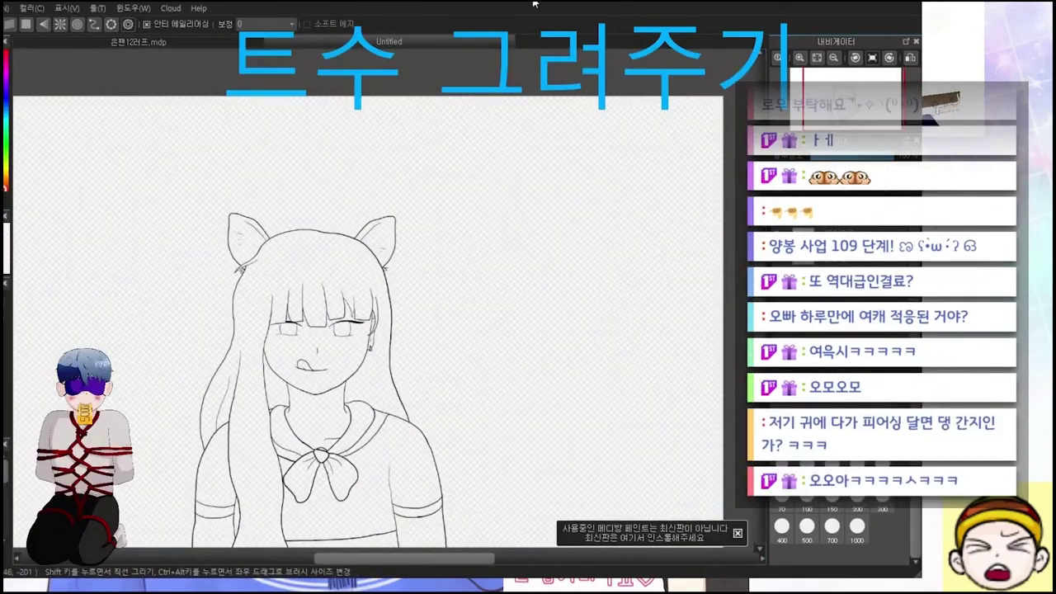
Draw a thick ring piercing around the outer edge of the right cat ear
{"action": "scroll", "coordinate": [445, 213], "scroll_direction": "up", "scroll_amount": 8}
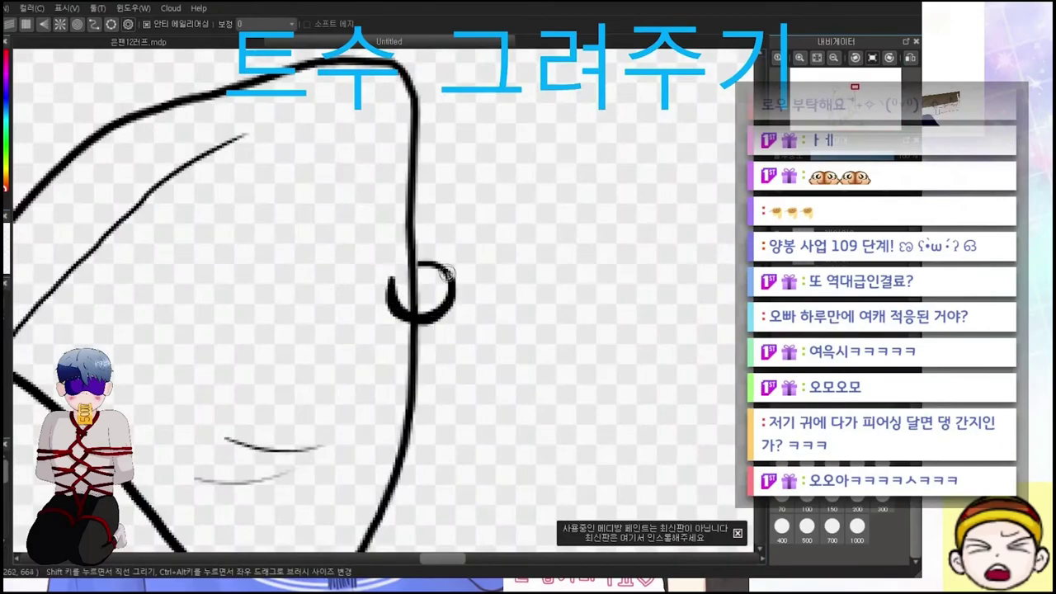
{"action": "scroll", "coordinate": [409, 312], "scroll_direction": "down", "scroll_amount": 5}
Rework the outer edge of the left cat ear by erasing a section of its outline
{"action": "scroll", "coordinate": [201, 244], "scroll_direction": "up", "scroll_amount": 5}
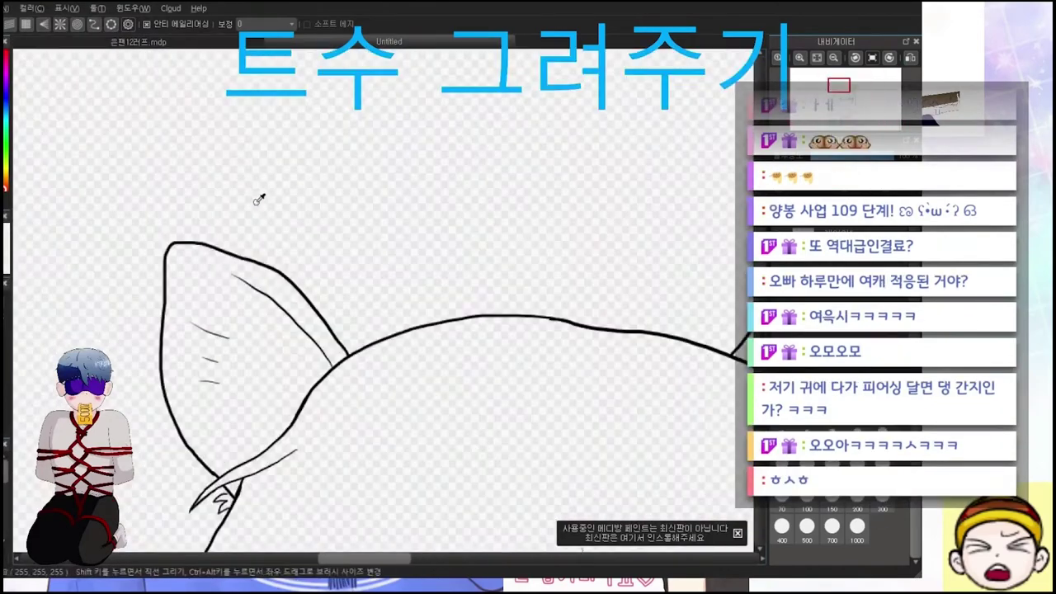
{"action": "scroll", "coordinate": [281, 233], "scroll_direction": "up", "scroll_amount": 2}
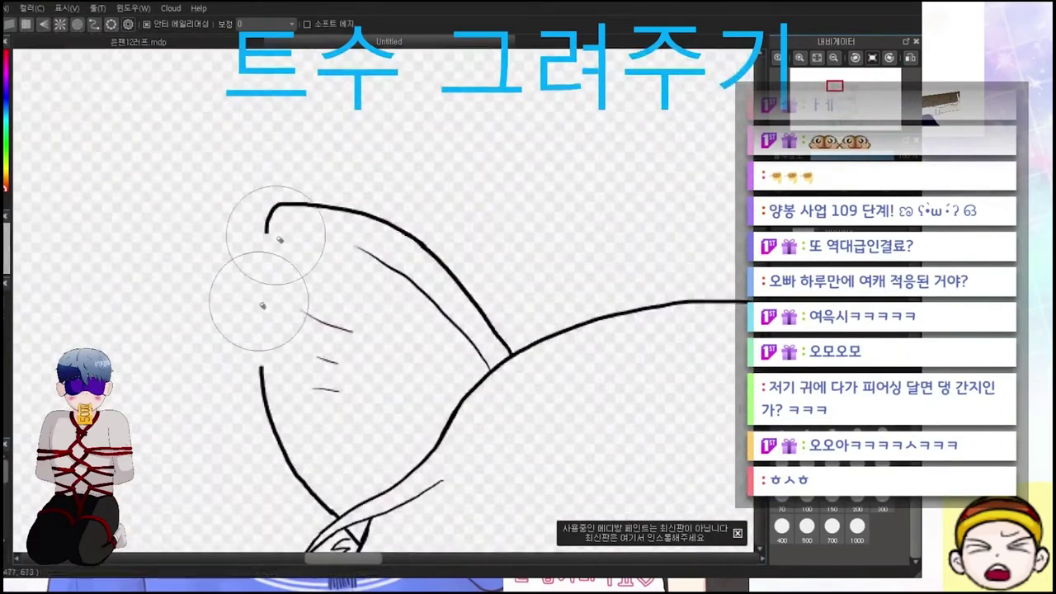
{"action": "scroll", "coordinate": [276, 381], "scroll_direction": "down", "scroll_amount": 3}
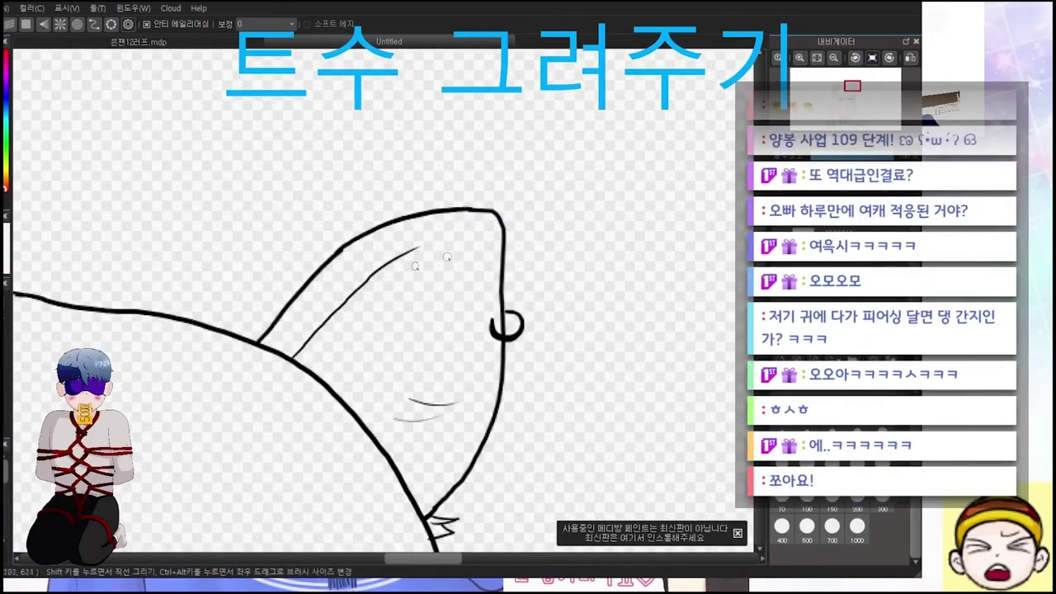
Ink two parallel curved lines across the neck to form a choker band
{"action": "scroll", "coordinate": [432, 294], "scroll_direction": "down", "scroll_amount": 3}
{"action": "left_click_drag", "start_coordinate": [234, 297], "coordinate": [388, 341]}
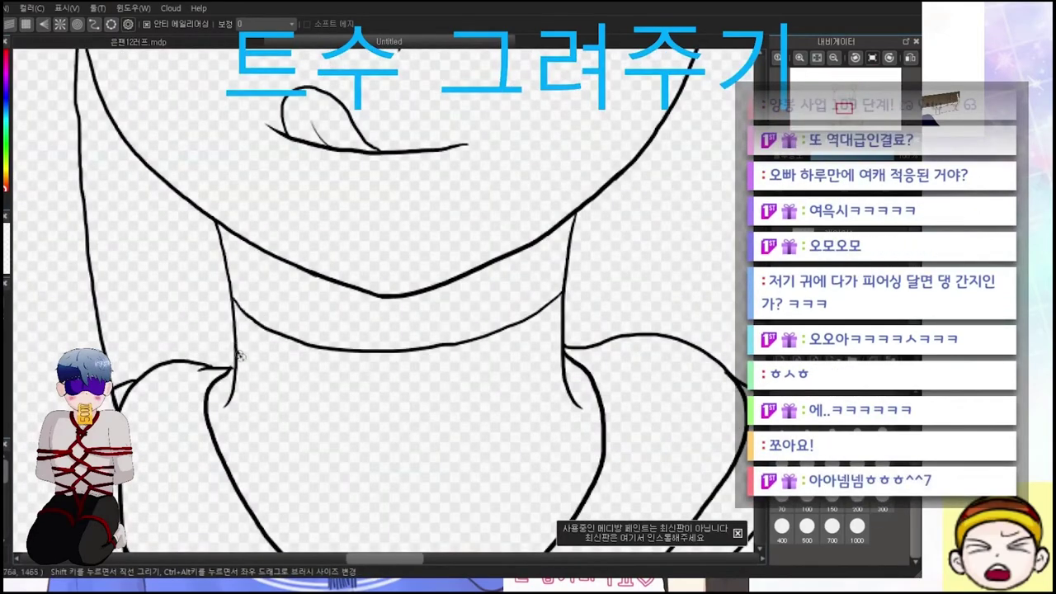
{"action": "scroll", "coordinate": [487, 377], "scroll_direction": "up", "scroll_amount": 2}
{"action": "left_click_drag", "start_coordinate": [648, 220], "coordinate": [607, 248]}
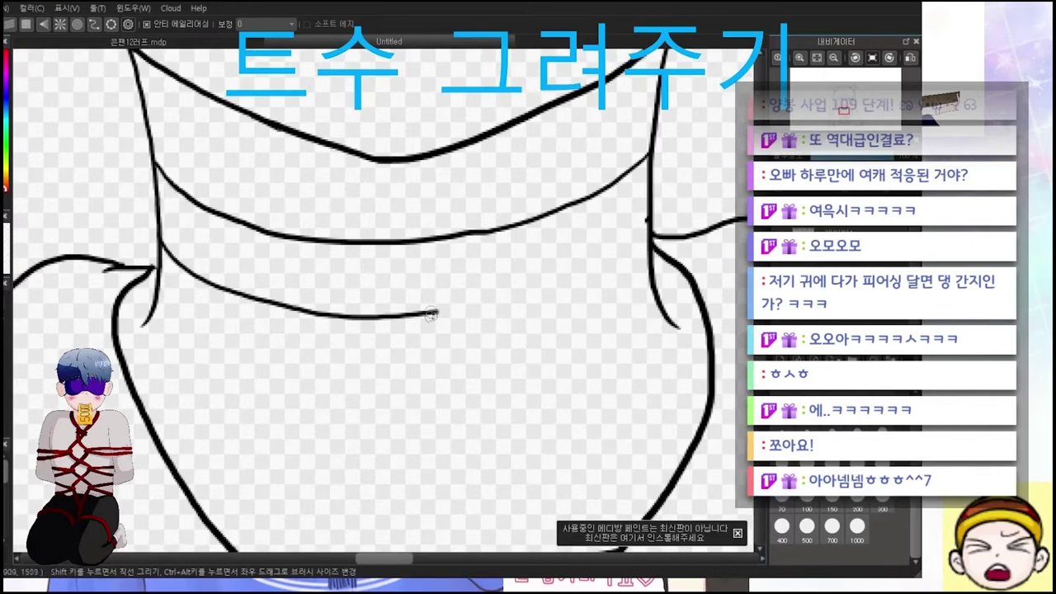
Draw an oval ring with a small bead on the choker's centre and add its inner outline
{"action": "scroll", "coordinate": [380, 297], "scroll_direction": "down", "scroll_amount": 2}
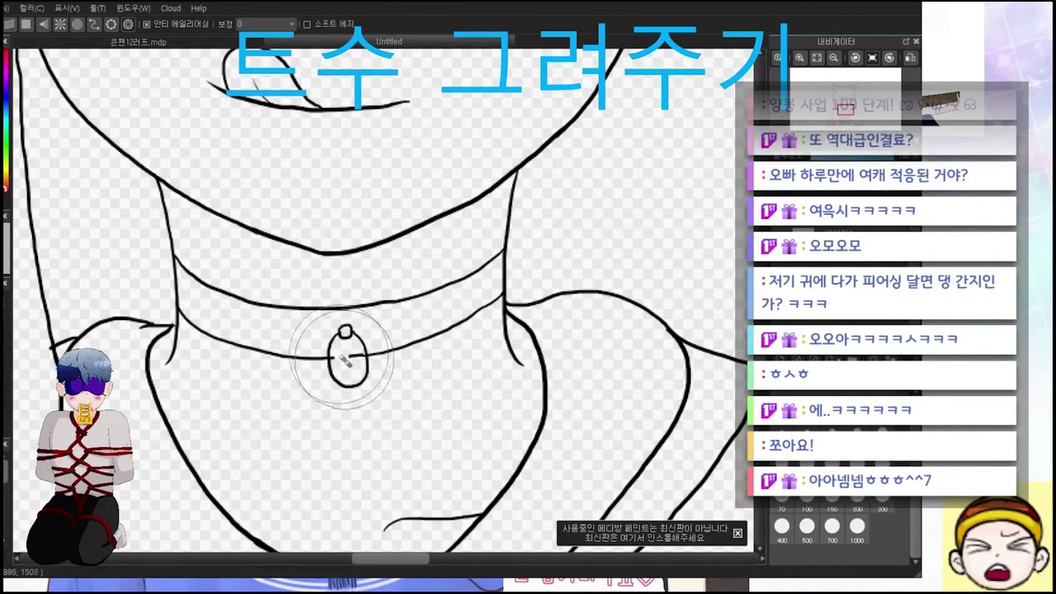
{"action": "scroll", "coordinate": [346, 333], "scroll_direction": "down", "scroll_amount": 2}
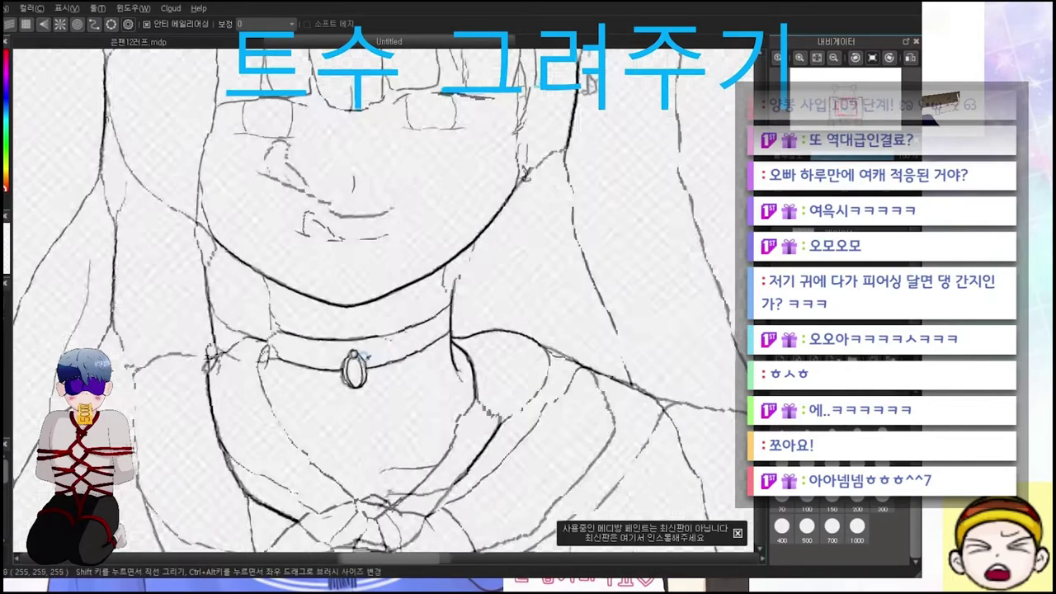
{"action": "scroll", "coordinate": [347, 333], "scroll_direction": "up", "scroll_amount": 4}
{"action": "scroll", "coordinate": [371, 338], "scroll_direction": "down", "scroll_amount": 3}
{"action": "scroll", "coordinate": [403, 345], "scroll_direction": "up", "scroll_amount": 3}
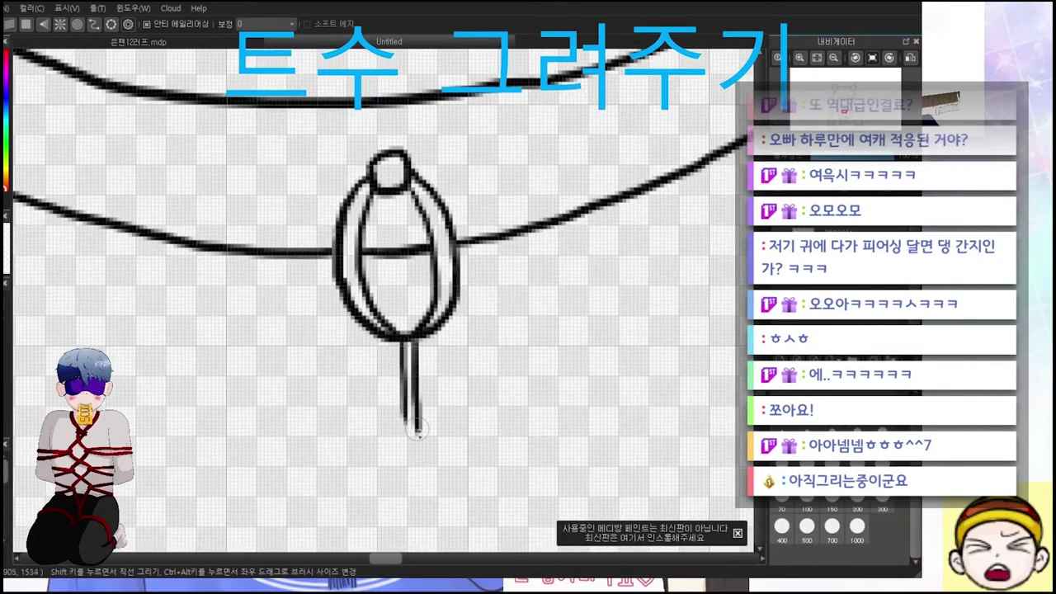
Draw a thin double-line handle hanging from the choker ring, ending in a flared tip
{"action": "scroll", "coordinate": [416, 430], "scroll_direction": "down", "scroll_amount": 1}
{"action": "left_click_drag", "start_coordinate": [417, 397], "coordinate": [398, 453]}
{"action": "scroll", "coordinate": [438, 413], "scroll_direction": "down", "scroll_amount": 2}
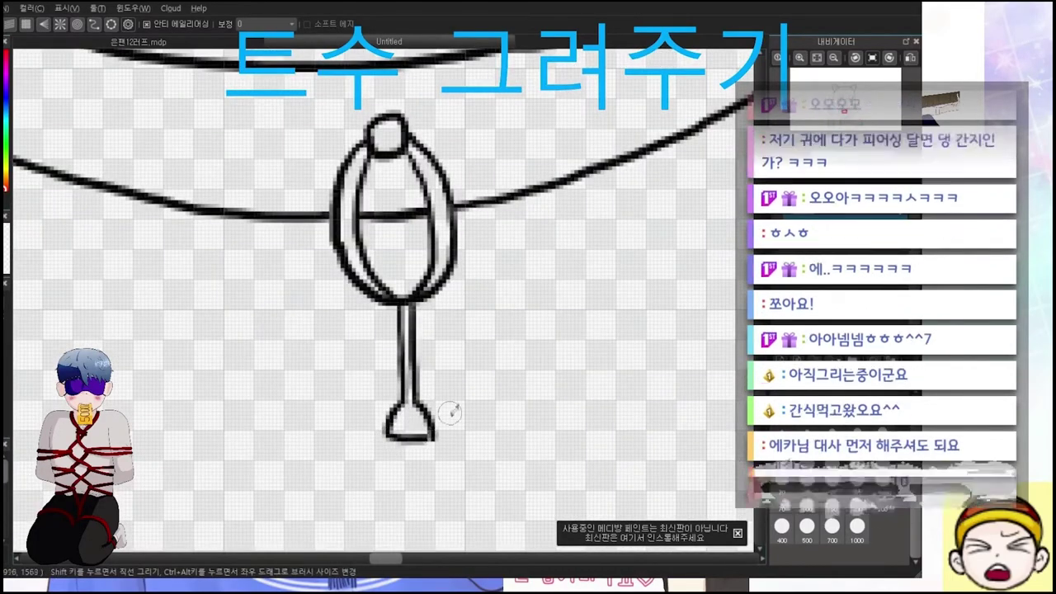
{"action": "scroll", "coordinate": [404, 404], "scroll_direction": "up", "scroll_amount": 2}
{"action": "mouse_move", "coordinate": [422, 405]}
{"action": "left_mouse_down"}
{"action": "mouse_move", "coordinate": [365, 416]}
{"action": "mouse_move", "coordinate": [395, 389]}
{"action": "mouse_move", "coordinate": [429, 388]}
{"action": "left_mouse_up"}
{"action": "scroll", "coordinate": [413, 412], "scroll_direction": "down", "scroll_amount": 2}
Draw stacked rounded ridges below the flared tip to form the head of a honey dipper
{"action": "scroll", "coordinate": [451, 424], "scroll_direction": "up", "scroll_amount": 2}
{"action": "scroll", "coordinate": [354, 374], "scroll_direction": "up", "scroll_amount": 2}
{"action": "left_click_drag", "start_coordinate": [378, 355], "coordinate": [477, 386]}
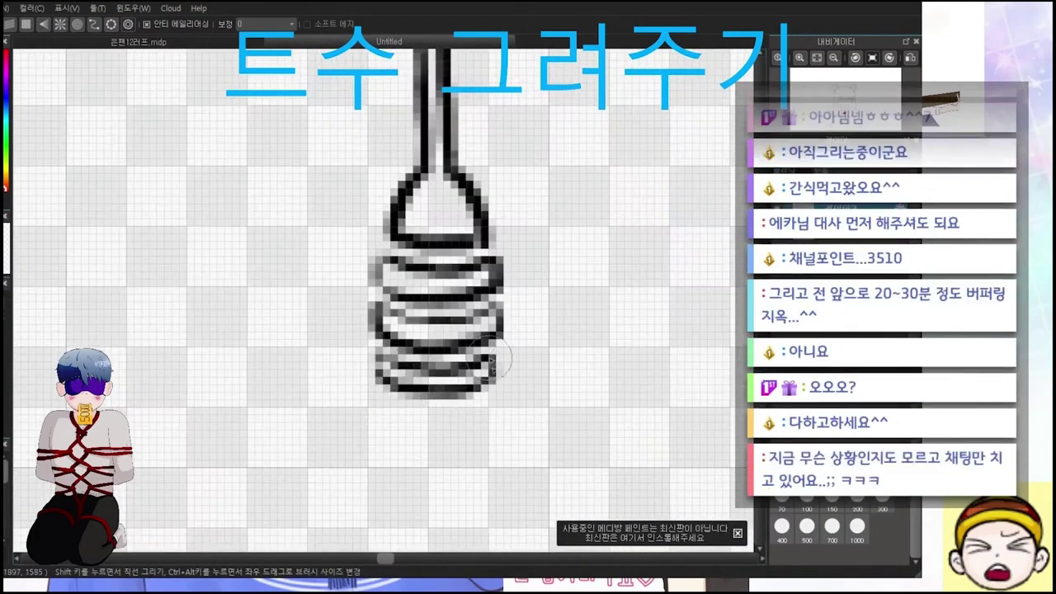
{"action": "scroll", "coordinate": [493, 360], "scroll_direction": "up", "scroll_amount": 1}
{"action": "left_click_drag", "start_coordinate": [364, 417], "coordinate": [382, 443]}
Outline a drip of honey around and below the dipper head
{"action": "scroll", "coordinate": [433, 429], "scroll_direction": "down", "scroll_amount": 3}
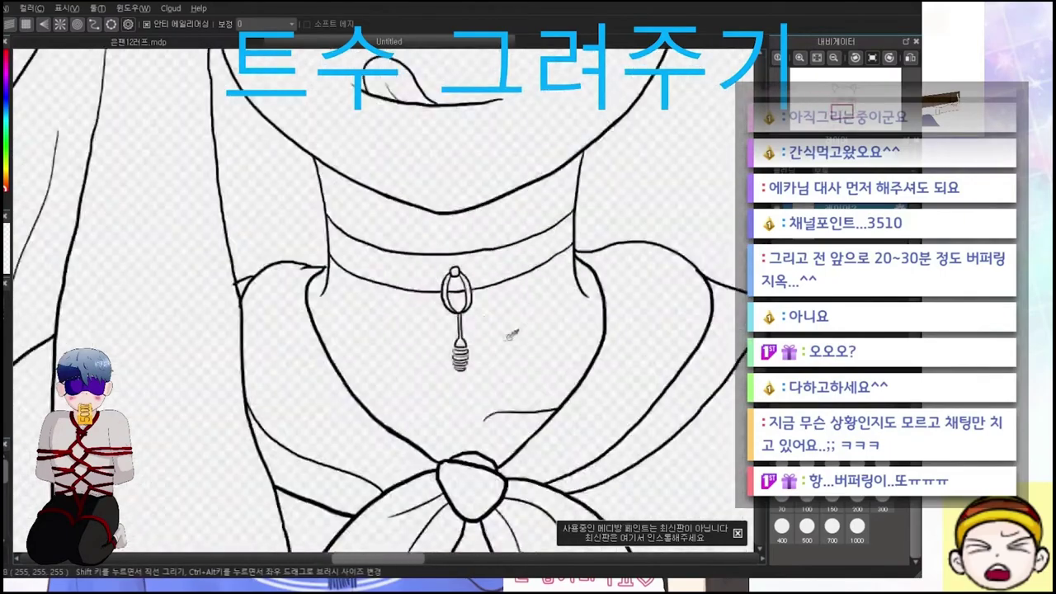
{"action": "scroll", "coordinate": [373, 297], "scroll_direction": "up", "scroll_amount": 3}
{"action": "left_click_drag", "start_coordinate": [487, 472], "coordinate": [454, 310]}
{"action": "scroll", "coordinate": [487, 413], "scroll_direction": "down", "scroll_amount": 5}
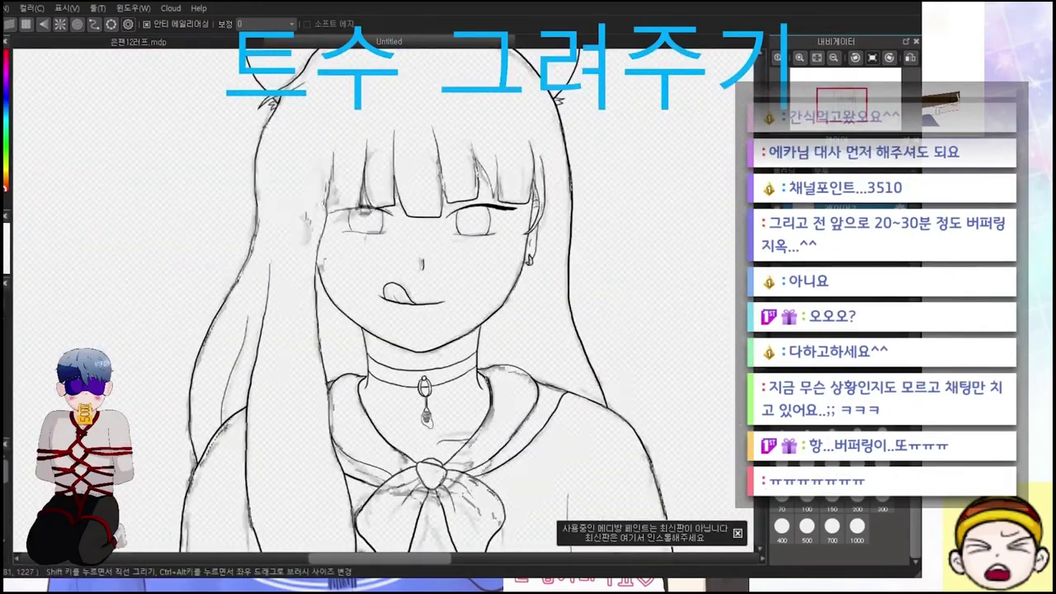
Select the area around the character and fill the whole silhouette with a grey base beneath the line art
{"action": "scroll", "coordinate": [233, 229], "scroll_direction": "down", "scroll_amount": 3}
{"action": "scroll", "coordinate": [426, 285], "scroll_direction": "up", "scroll_amount": 3}
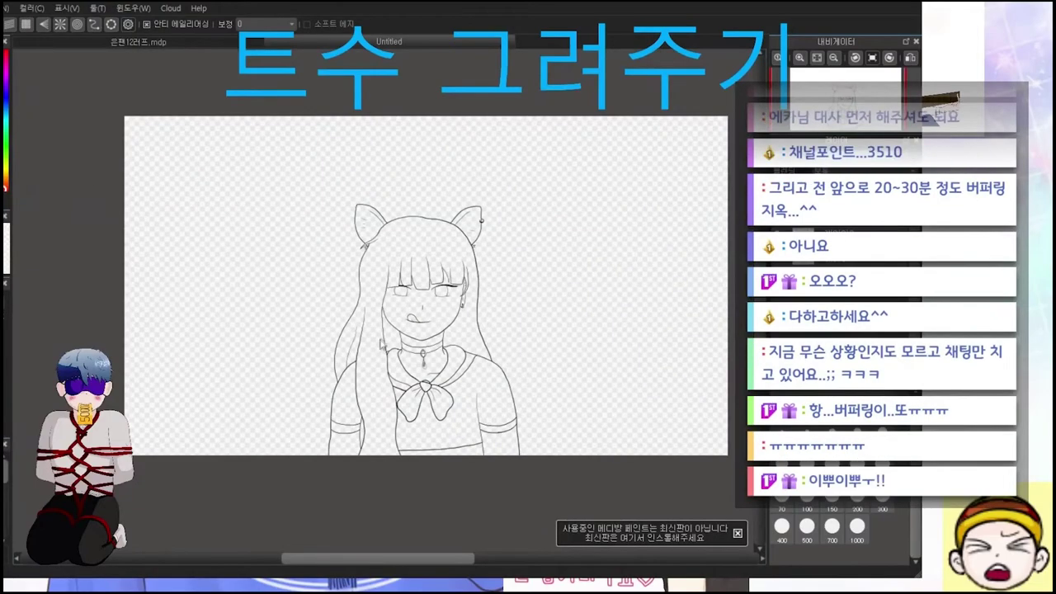
{"action": "scroll", "coordinate": [425, 285], "scroll_direction": "down", "scroll_amount": 3}
{"action": "key", "text": "w"}
{"action": "key", "text": "ctrl+Tab"}
{"action": "scroll", "coordinate": [377, 483], "scroll_direction": "down", "scroll_amount": 5}
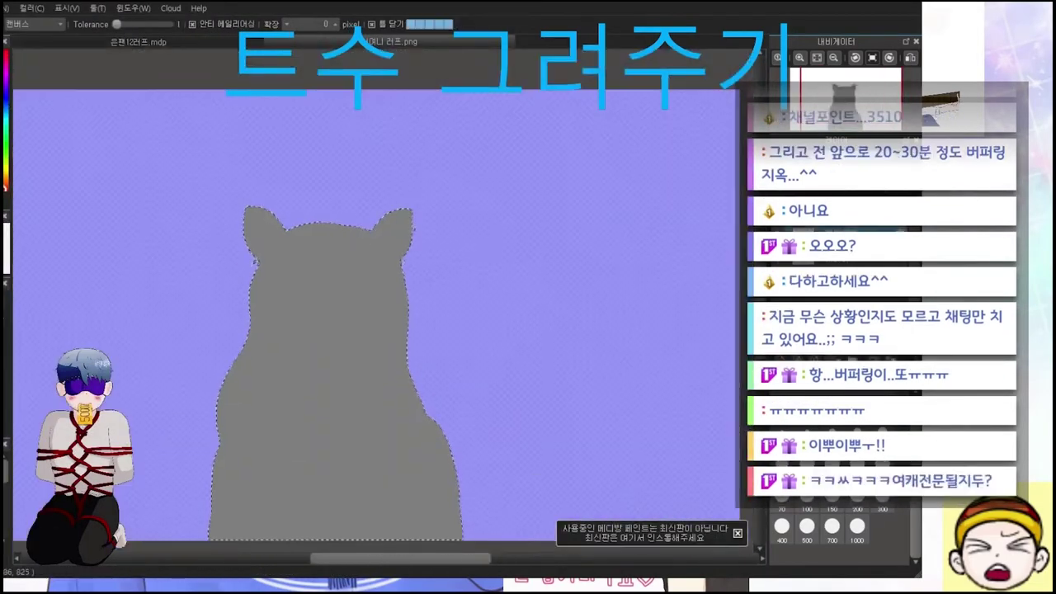
{"action": "scroll", "coordinate": [325, 218], "scroll_direction": "up", "scroll_amount": 2}
{"action": "key", "text": "ctrl+Tab"}
{"action": "key", "text": "m"}
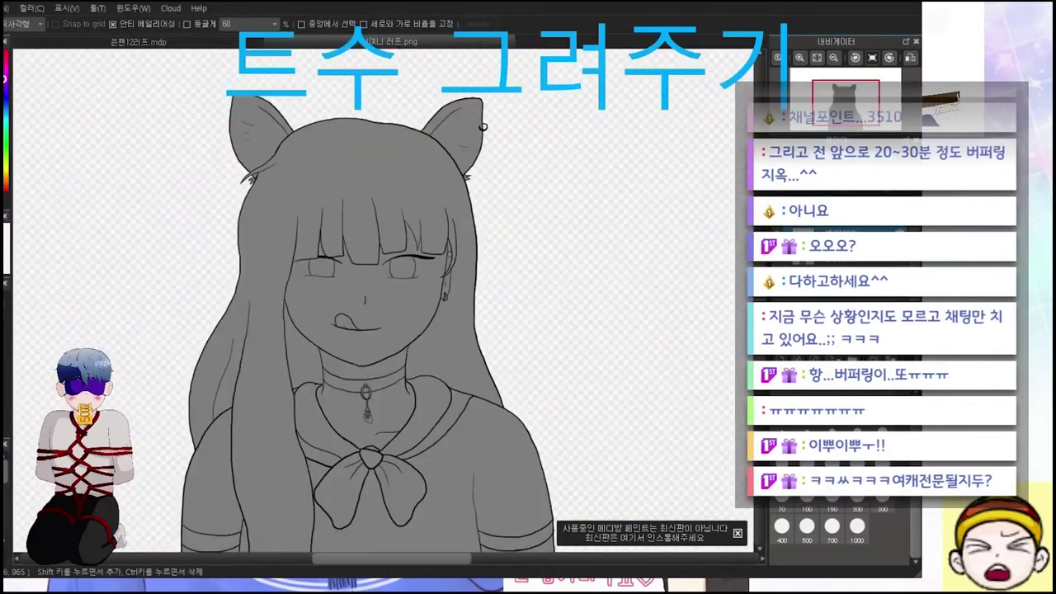
Fill the long hair and bangs with light lilac
{"action": "key", "text": "g"}
{"action": "key", "text": "ctrl+Tab"}
{"action": "key", "text": "ctrl+Tab"}
{"action": "key", "text": "ctrl+Tab"}
{"action": "scroll", "coordinate": [371, 297], "scroll_direction": "up", "scroll_amount": 2}
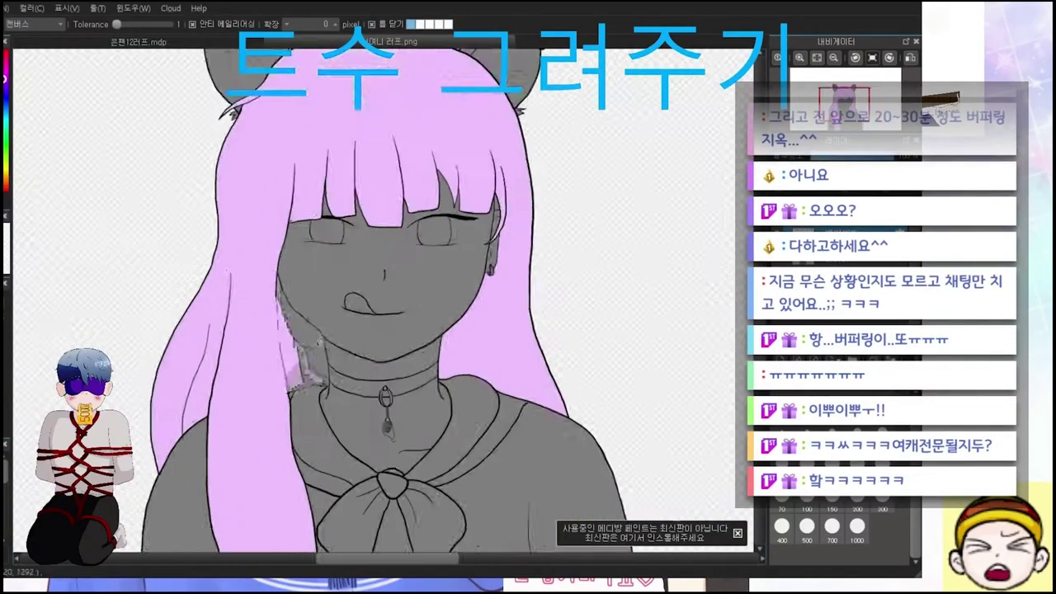
Raise the fill tolerance to 67 and fill the small remaining hair areas with lilac
{"action": "key", "text": "ctrl+Tab"}
{"action": "key", "text": "ctrl+Tab"}
{"action": "key", "text": "ctrl+Tab"}
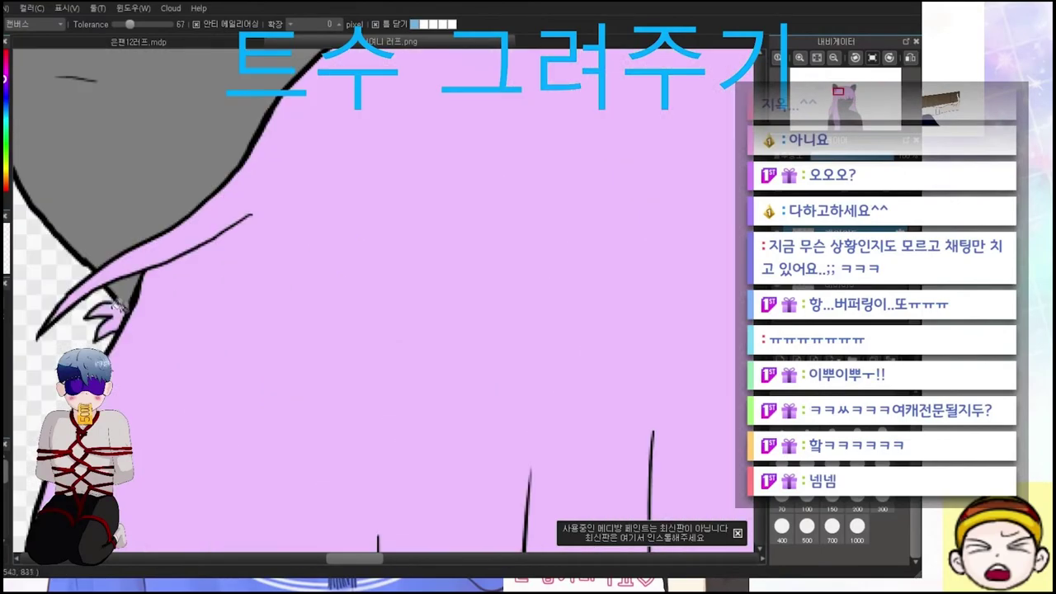
{"action": "key", "text": "ctrl+Tab"}
{"action": "scroll", "coordinate": [568, 96], "scroll_direction": "up", "scroll_amount": 3}
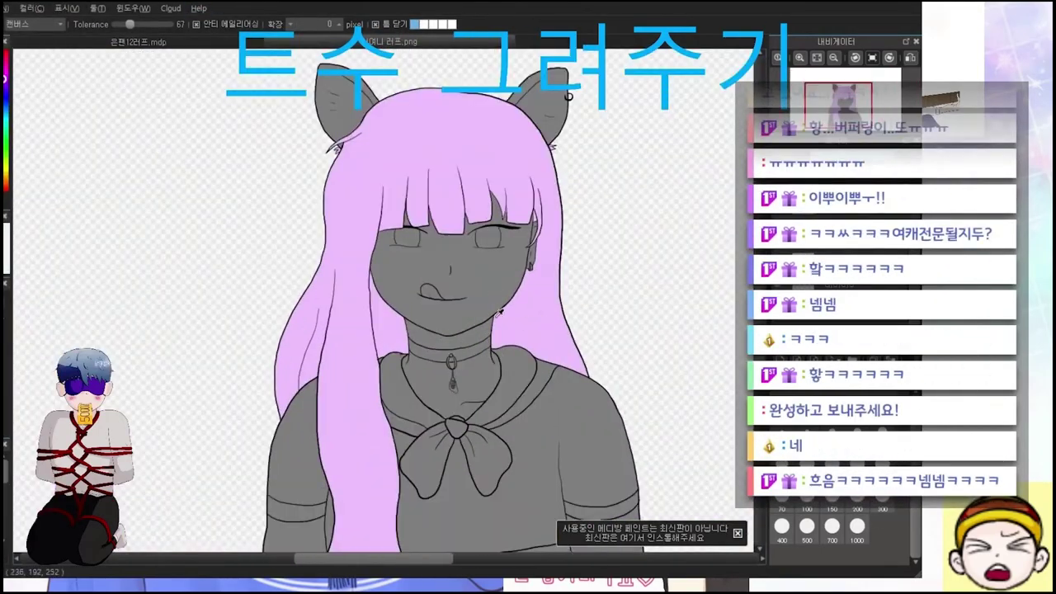
Fill both cat ears with pale lilac-grey
{"action": "scroll", "coordinate": [568, 97], "scroll_direction": "down", "scroll_amount": 3}
{"action": "scroll", "coordinate": [195, 205], "scroll_direction": "up", "scroll_amount": 8}
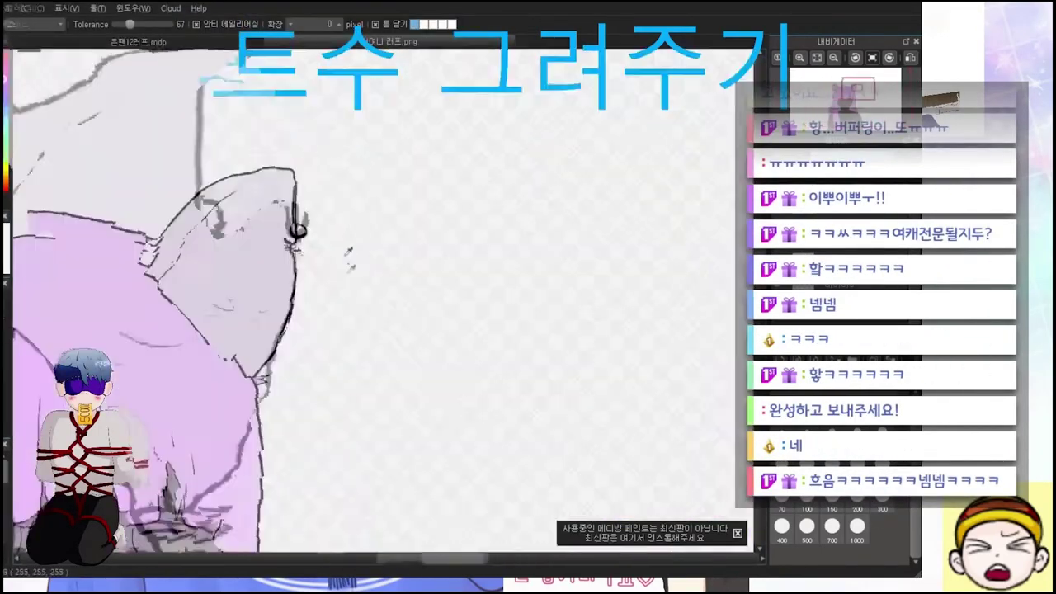
{"action": "scroll", "coordinate": [298, 229], "scroll_direction": "down", "scroll_amount": 6}
Colour the uniform with a magenta collar and bow, a pale pink blouse, and teal sleeve bands and hem
{"action": "key", "text": "ctrl+Tab"}
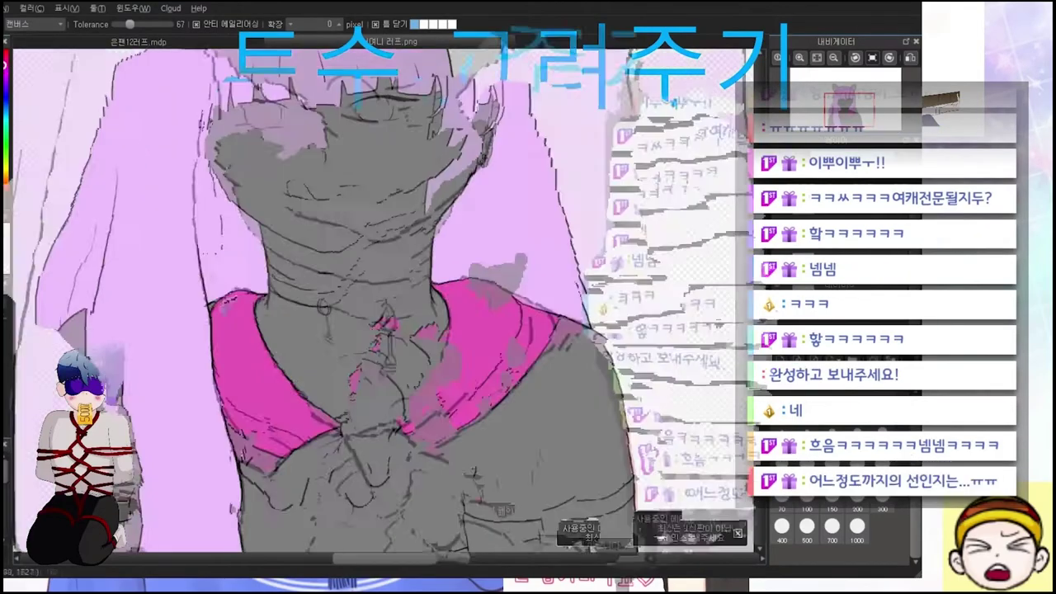
{"action": "scroll", "coordinate": [152, 83], "scroll_direction": "down", "scroll_amount": 3}
{"action": "key", "text": "ctrl+Tab"}
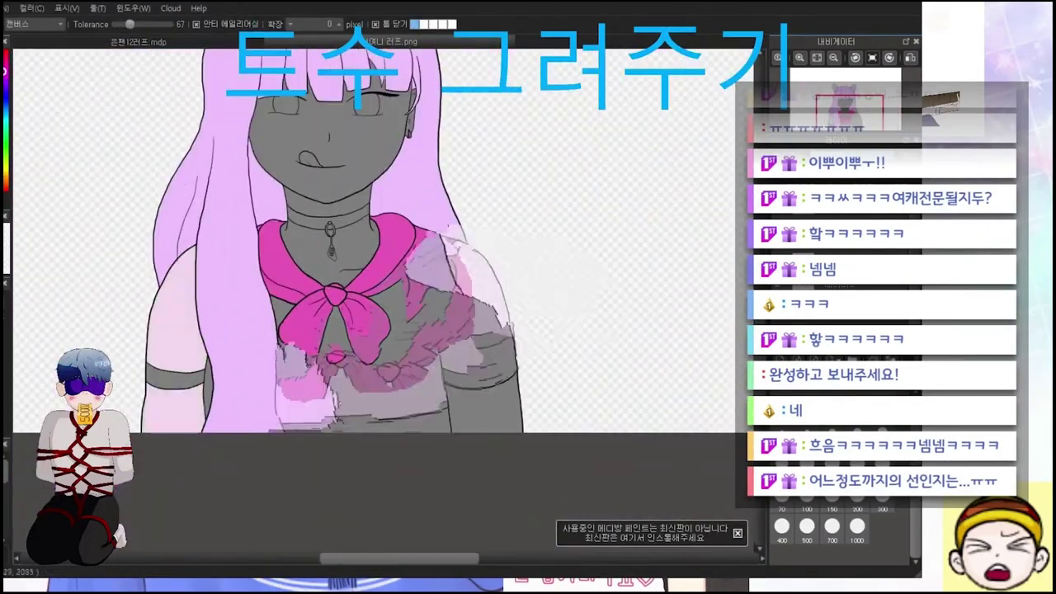
{"action": "scroll", "coordinate": [224, 237], "scroll_direction": "down", "scroll_amount": 3}
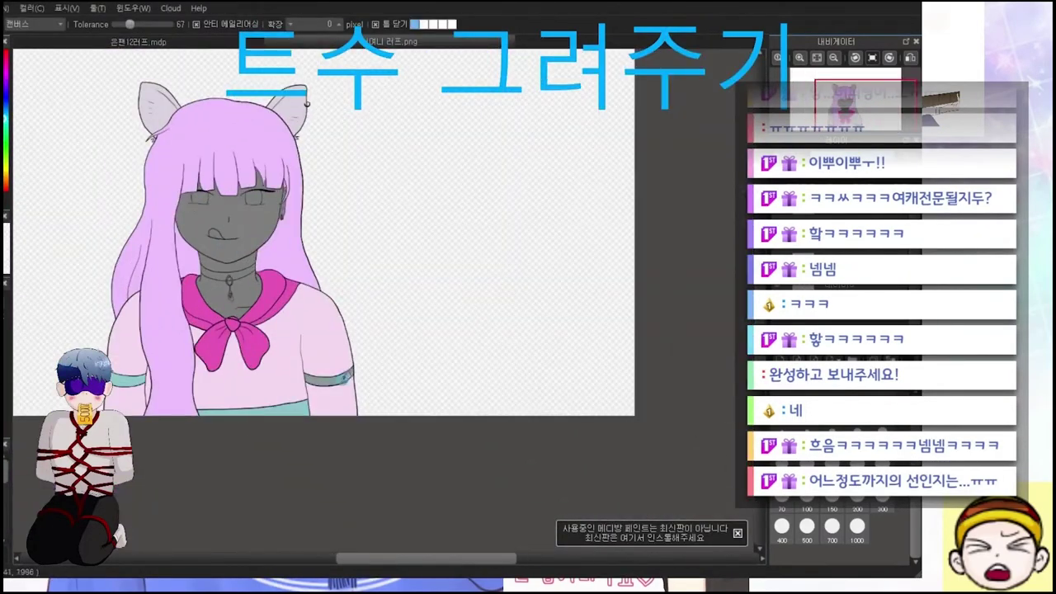
Fill both irises with greyish teal and touch up around the eyes
{"action": "scroll", "coordinate": [151, 145], "scroll_direction": "up", "scroll_amount": 4}
{"action": "left_click", "coordinate": [314, 322]}
{"action": "left_click", "coordinate": [500, 326]}
{"action": "scroll", "coordinate": [385, 386], "scroll_direction": "up", "scroll_amount": 2}
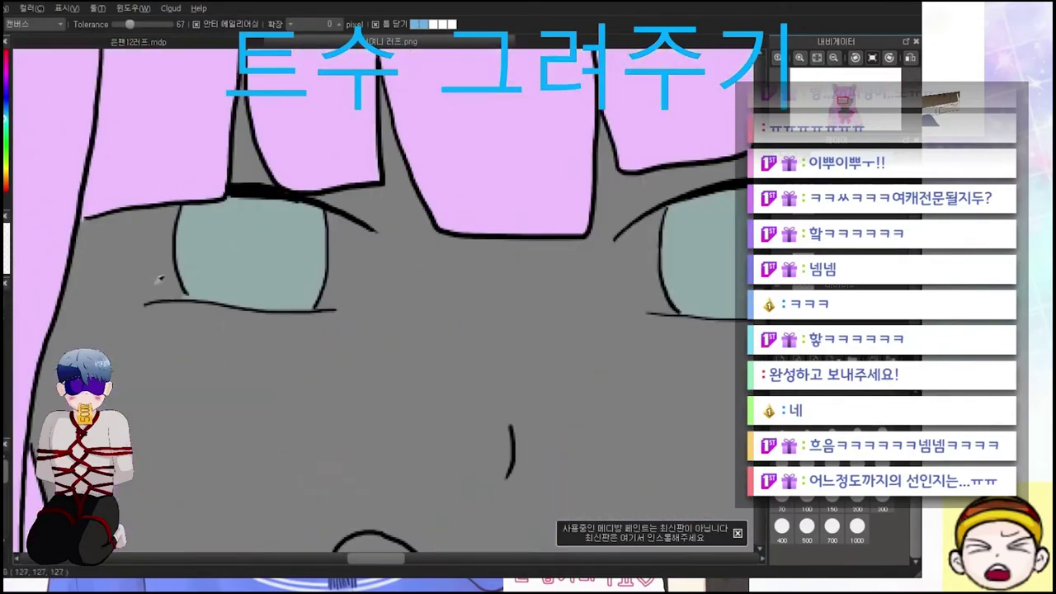
{"action": "key", "text": "b"}
{"action": "scroll", "coordinate": [192, 289], "scroll_direction": "down", "scroll_amount": 3}
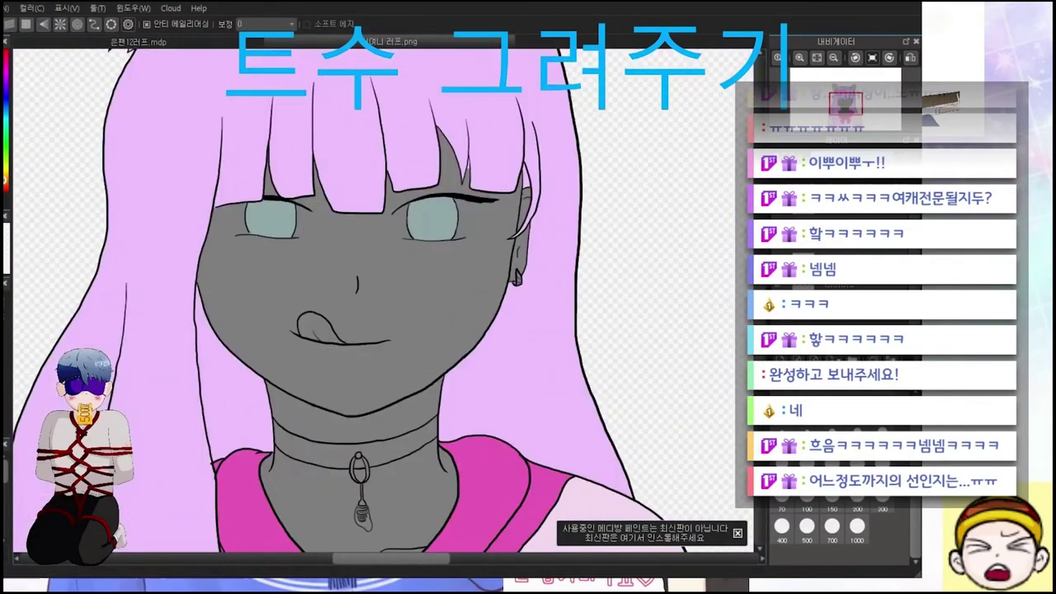
Fill the face, neck and chest with a pale pinkish skin tone
{"action": "key", "text": "g"}
{"action": "scroll", "coordinate": [303, 287], "scroll_direction": "down", "scroll_amount": 2}
{"action": "scroll", "coordinate": [453, 109], "scroll_direction": "up", "scroll_amount": 2}
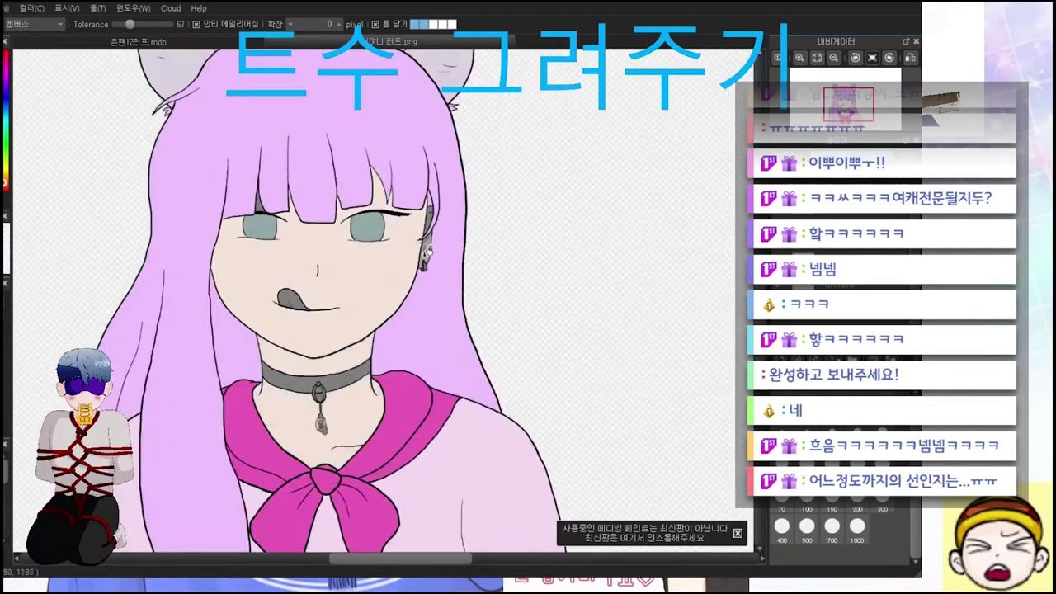
{"action": "scroll", "coordinate": [467, 85], "scroll_direction": "down", "scroll_amount": 2}
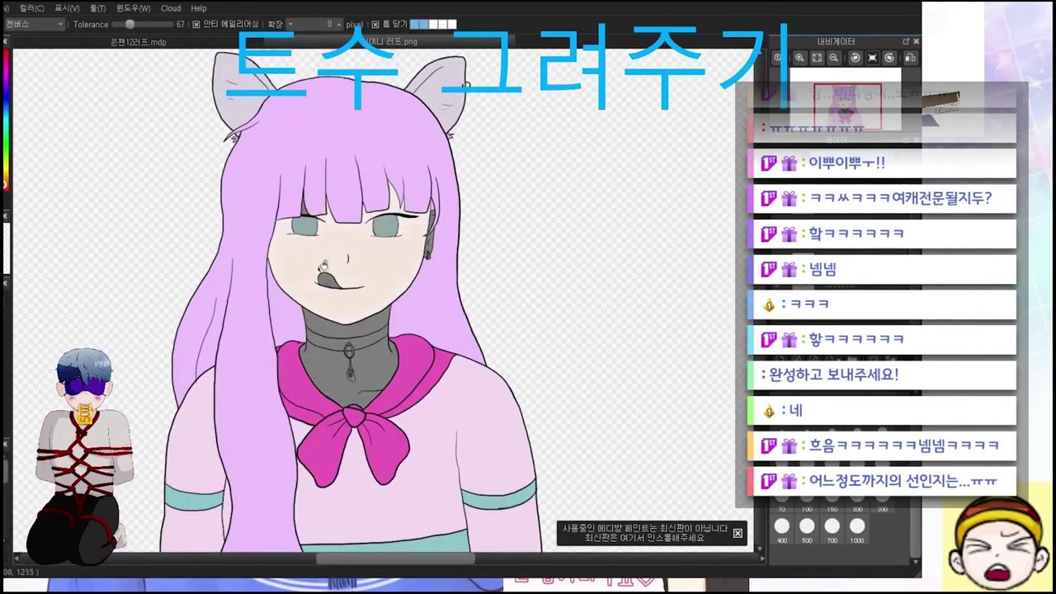
{"action": "scroll", "coordinate": [347, 297], "scroll_direction": "right", "scroll_amount": 1}
{"action": "left_click", "coordinate": [318, 285]}
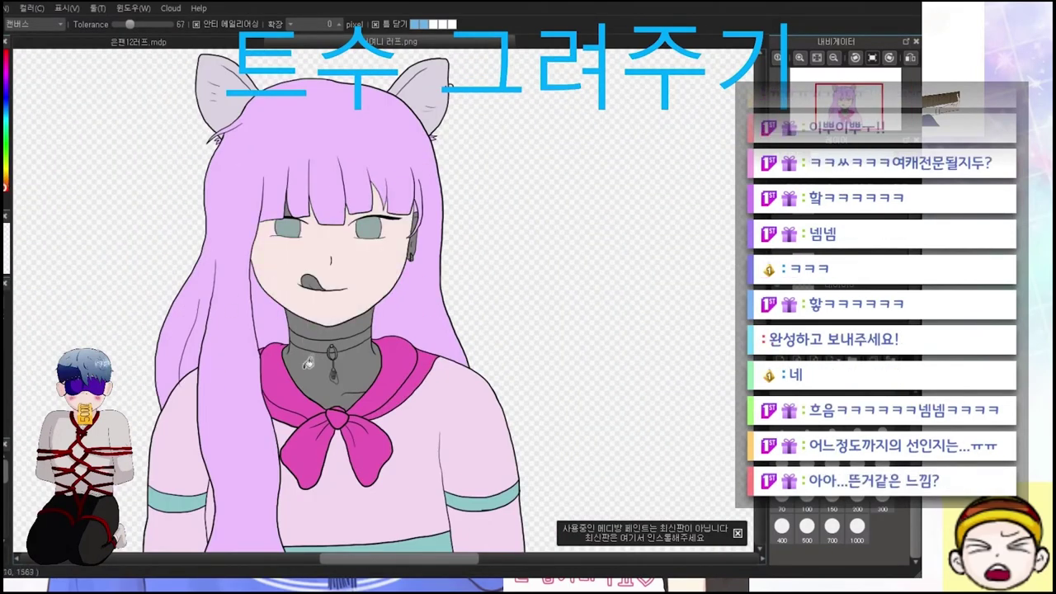
{"action": "left_click", "coordinate": [330, 363]}
Fill the human ear beside the face with the same pale skin tone
{"action": "scroll", "coordinate": [404, 223], "scroll_direction": "up", "scroll_amount": 3}
{"action": "scroll", "coordinate": [487, 169], "scroll_direction": "down", "scroll_amount": 3}
{"action": "scroll", "coordinate": [416, 294], "scroll_direction": "up", "scroll_amount": 4}
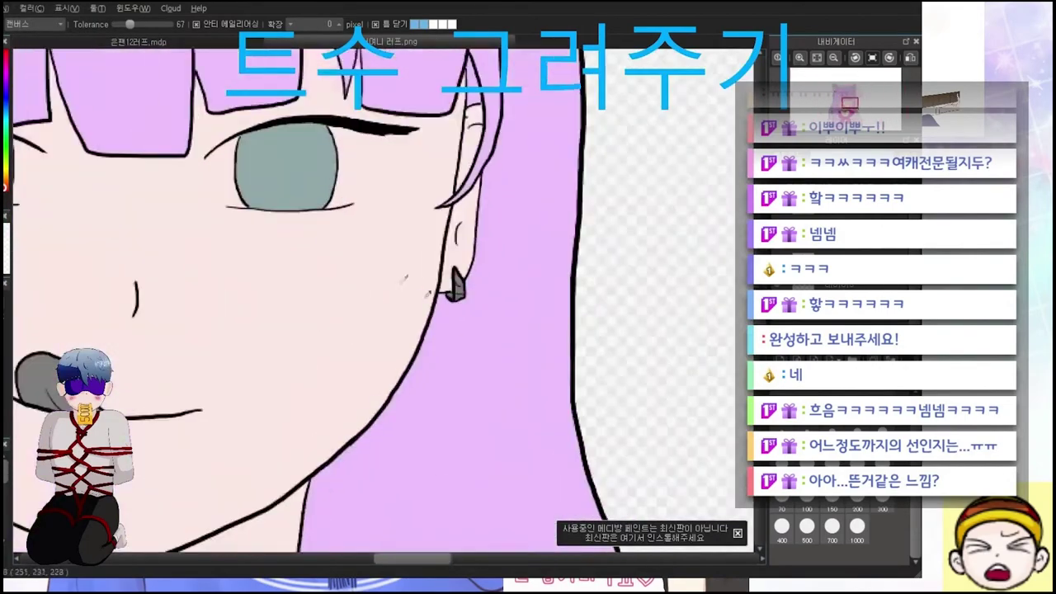
{"action": "scroll", "coordinate": [437, 281], "scroll_direction": "down", "scroll_amount": 3}
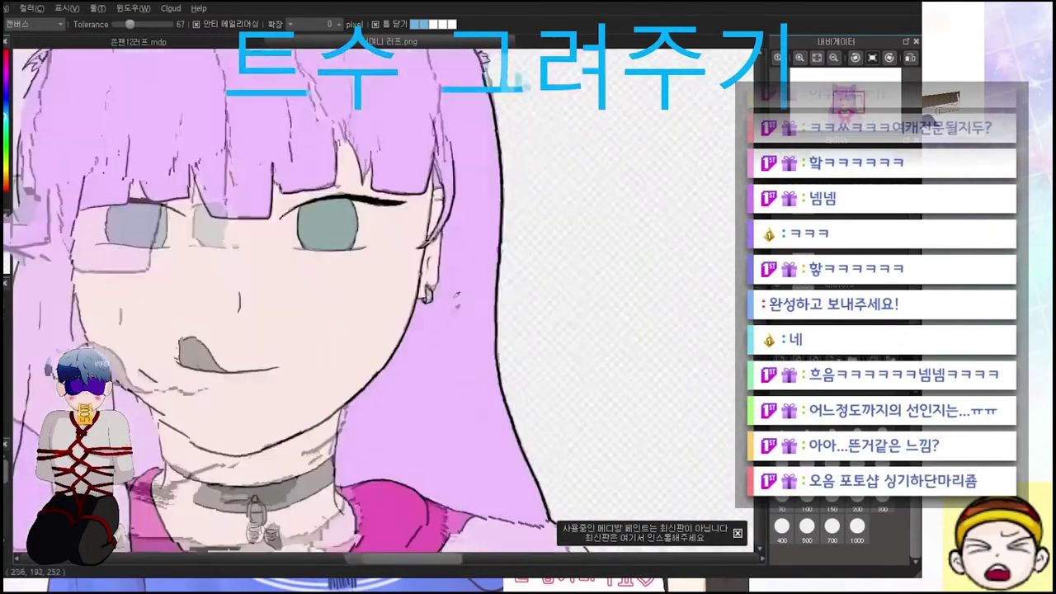
Colour the dangling earring on the human ear pale mint
{"action": "key", "text": "b"}
{"action": "scroll", "coordinate": [418, 205], "scroll_direction": "up", "scroll_amount": 5}
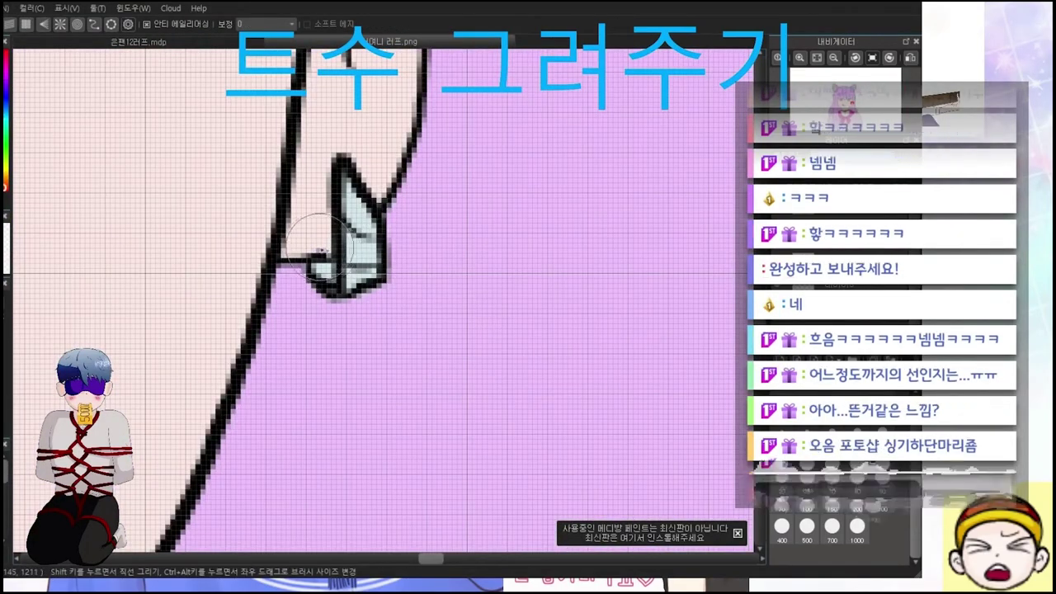
{"action": "scroll", "coordinate": [332, 258], "scroll_direction": "down", "scroll_amount": 3}
Fill the oval ring on the choker with pale mint
{"action": "key", "text": "g"}
{"action": "scroll", "coordinate": [272, 429], "scroll_direction": "up", "scroll_amount": 5}
{"action": "left_click", "coordinate": [234, 329]}
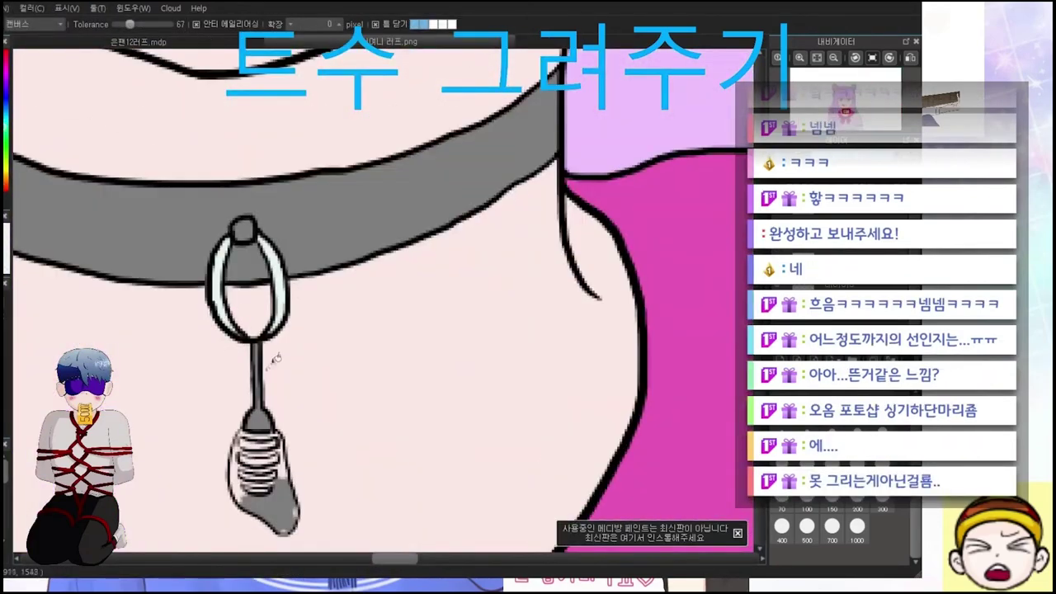
{"action": "scroll", "coordinate": [303, 233], "scroll_direction": "down", "scroll_amount": 3}
Fill the choker band dark grey and colour the honey dipper tan with brown ridges
{"action": "scroll", "coordinate": [397, 281], "scroll_direction": "down", "scroll_amount": 2}
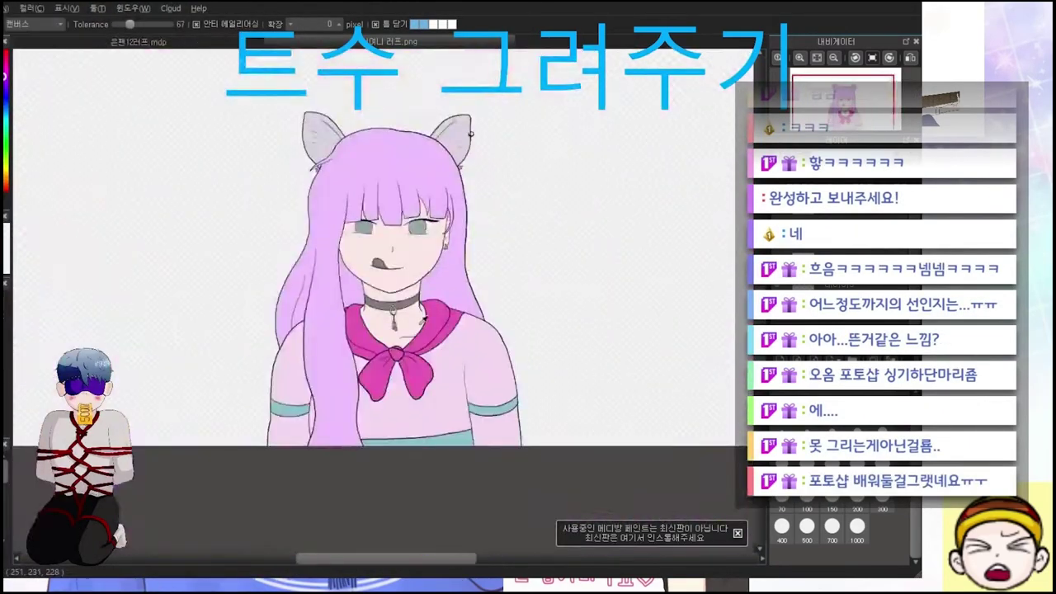
{"action": "scroll", "coordinate": [376, 315], "scroll_direction": "up", "scroll_amount": 5}
{"action": "key", "text": "b"}
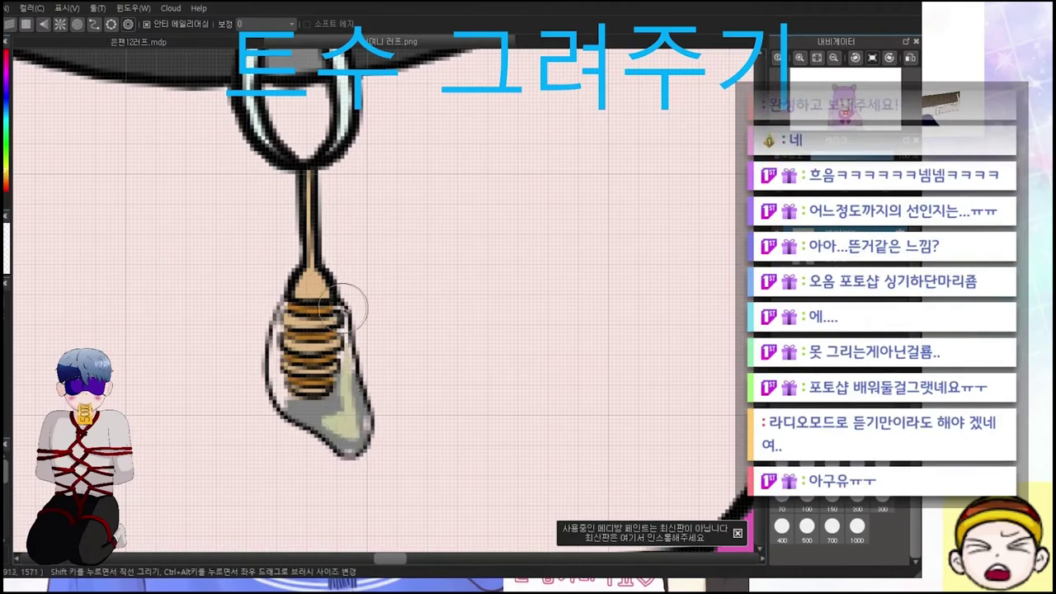
Paint the honey drip pale yellow-green and the bead above the choker ring pale mint
{"action": "left_click_drag", "start_coordinate": [301, 396], "coordinate": [322, 421]}
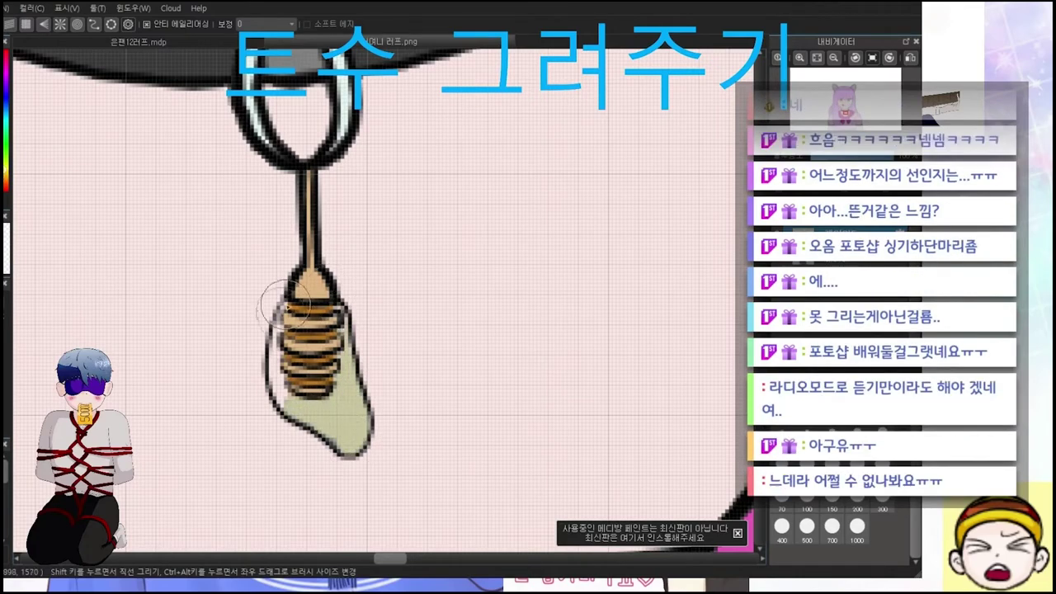
{"action": "scroll", "coordinate": [272, 371], "scroll_direction": "down", "scroll_amount": 2}
{"action": "scroll", "coordinate": [273, 371], "scroll_direction": "up", "scroll_amount": 3}
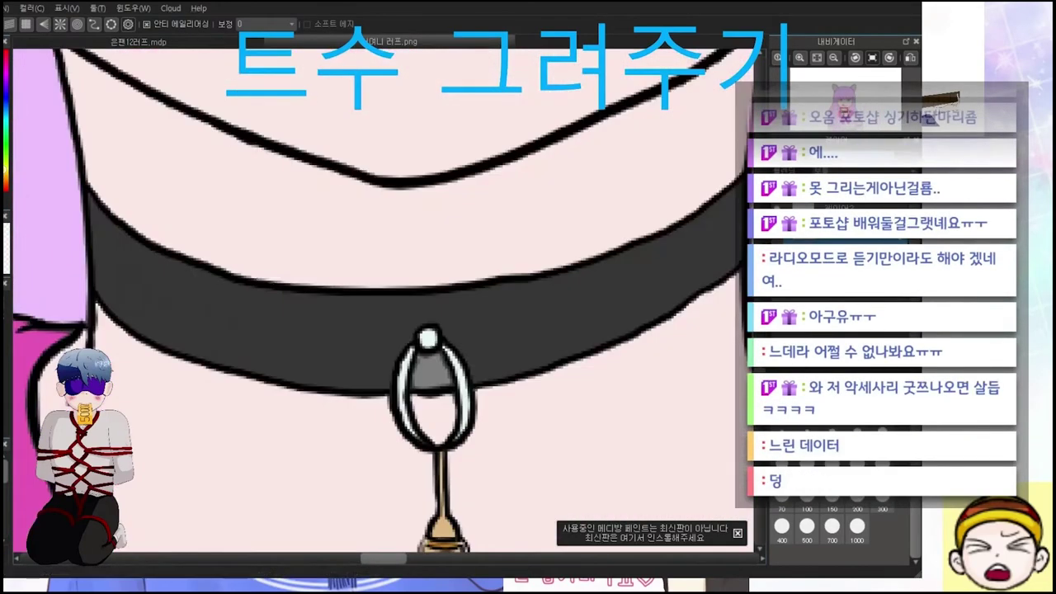
Paint white highlights on the honey dipper's ridges and the edge of the honey drip
{"action": "scroll", "coordinate": [279, 285], "scroll_direction": "down", "scroll_amount": 3}
{"action": "key", "text": "g"}
{"action": "key", "text": "b"}
{"action": "scroll", "coordinate": [279, 285], "scroll_direction": "up", "scroll_amount": 2}
{"action": "scroll", "coordinate": [146, 216], "scroll_direction": "up", "scroll_amount": 1}
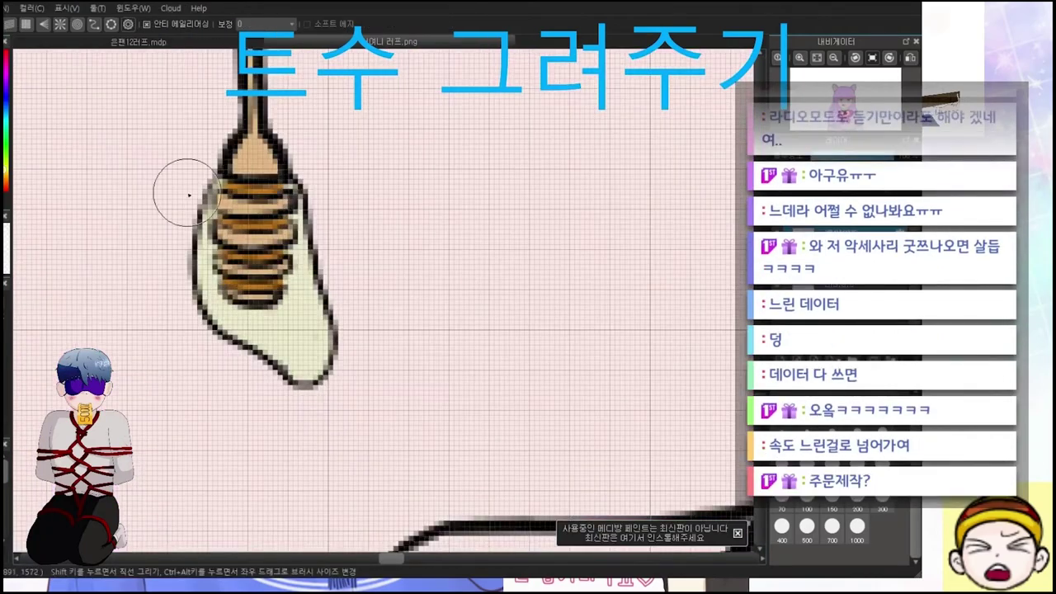
{"action": "scroll", "coordinate": [231, 231], "scroll_direction": "down", "scroll_amount": 3}
{"action": "scroll", "coordinate": [266, 280], "scroll_direction": "up", "scroll_amount": 3}
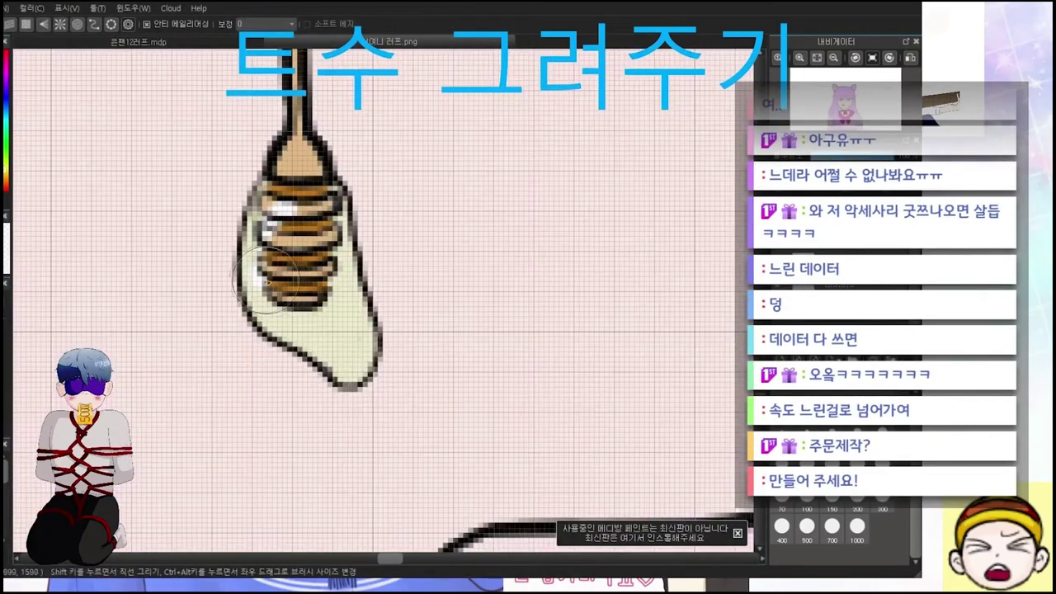
{"action": "scroll", "coordinate": [350, 330], "scroll_direction": "down", "scroll_amount": 4}
{"action": "scroll", "coordinate": [355, 388], "scroll_direction": "up", "scroll_amount": 3}
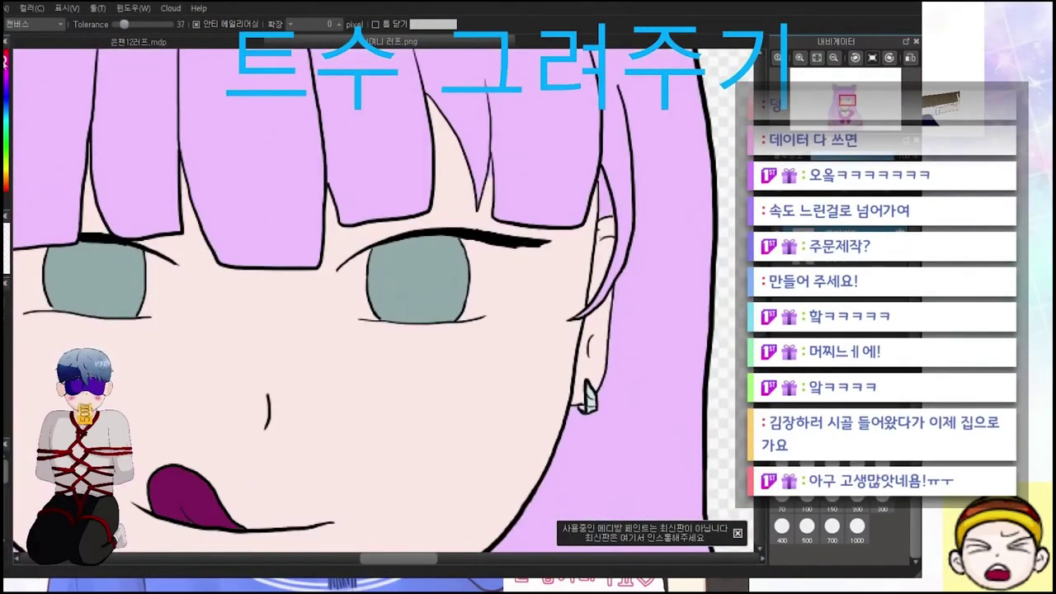
Paint the white of the fringe-covered eye off-white on both sides of the iris
{"action": "scroll", "coordinate": [204, 383], "scroll_direction": "down", "scroll_amount": 3}
{"action": "scroll", "coordinate": [204, 383], "scroll_direction": "up", "scroll_amount": 3}
{"action": "key", "text": "b"}
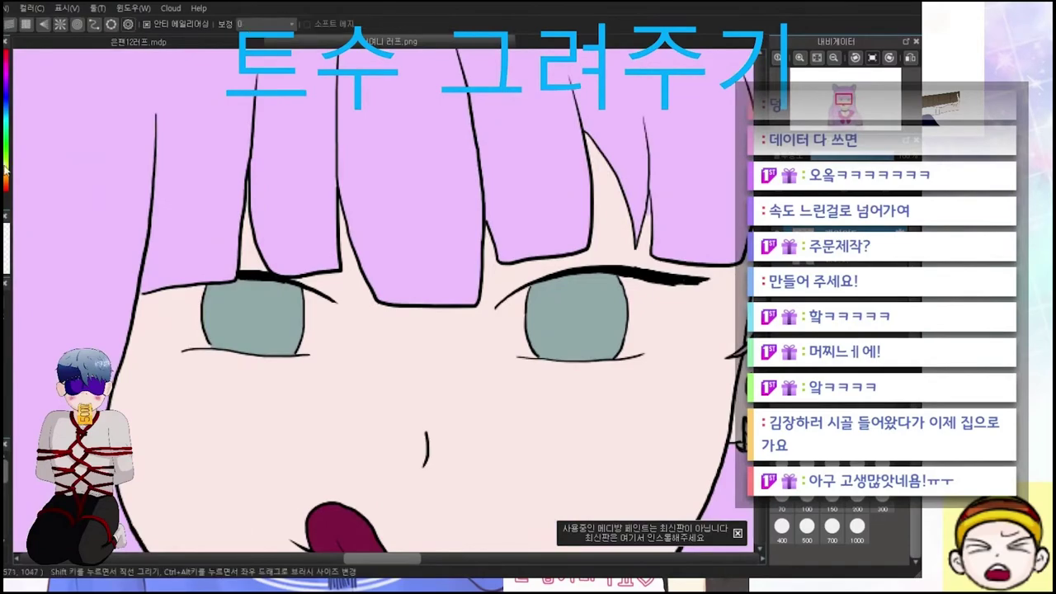
{"action": "scroll", "coordinate": [322, 334], "scroll_direction": "down", "scroll_amount": 2}
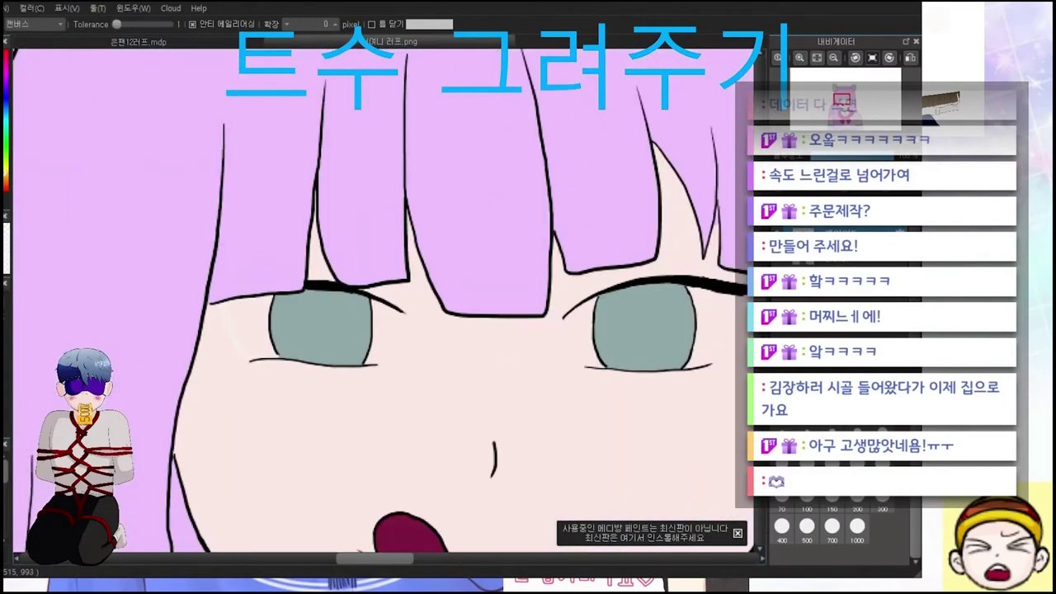
{"action": "key", "text": "g"}
{"action": "key", "text": "b"}
{"action": "scroll", "coordinate": [272, 361], "scroll_direction": "up", "scroll_amount": 5}
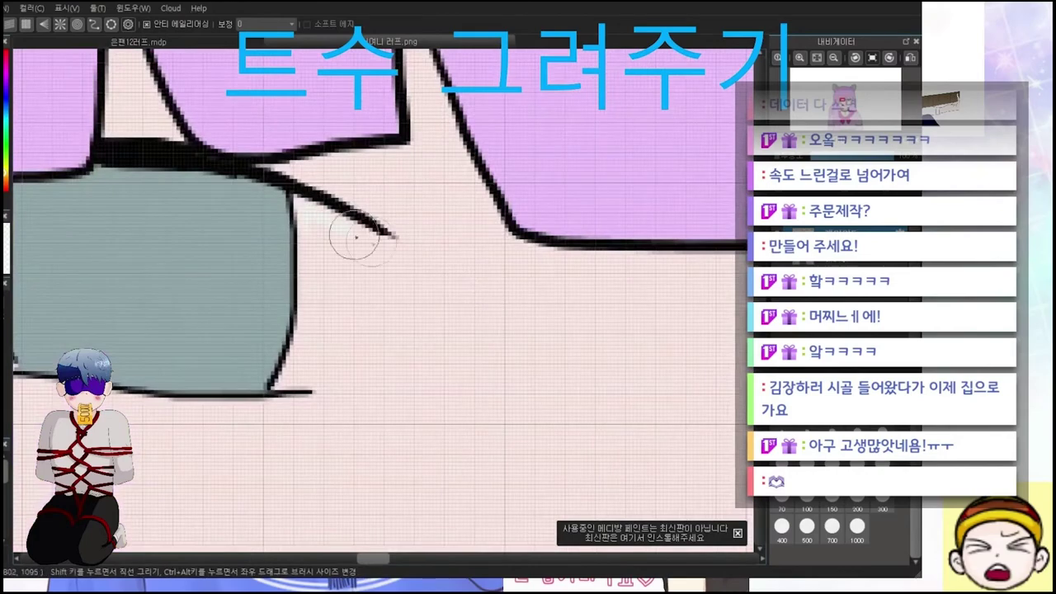
{"action": "mouse_move", "coordinate": [356, 238]}
{"action": "left_mouse_down"}
{"action": "mouse_move", "coordinate": [330, 367]}
{"action": "mouse_move", "coordinate": [334, 267]}
{"action": "mouse_move", "coordinate": [311, 302]}
{"action": "left_mouse_up"}
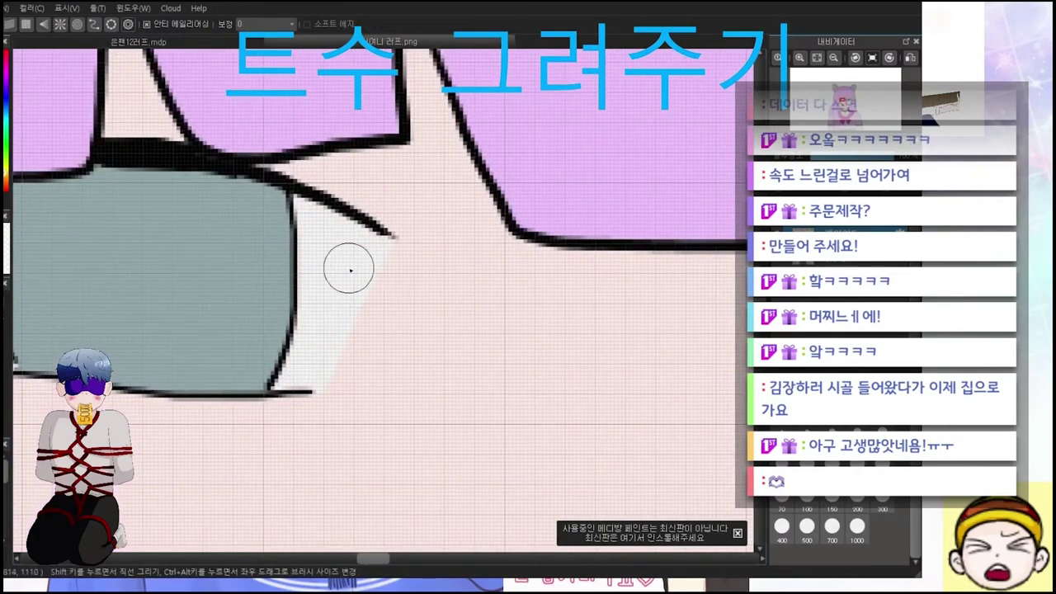
{"action": "scroll", "coordinate": [338, 412], "scroll_direction": "down", "scroll_amount": 2}
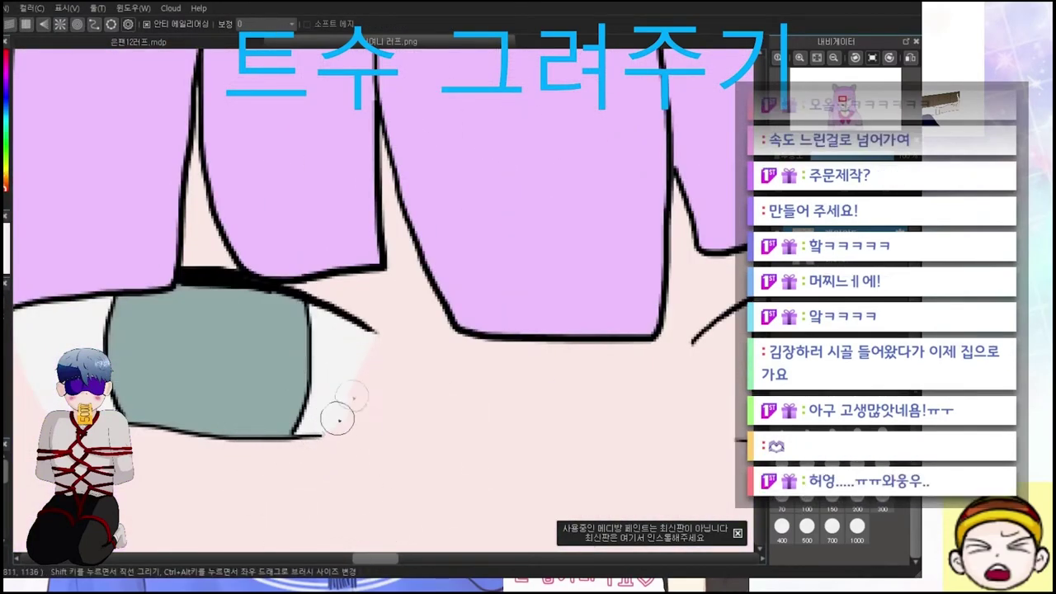
Paint the white of the eye nearest the human ear off-white on both sides of the iris
{"action": "scroll", "coordinate": [360, 385], "scroll_direction": "down", "scroll_amount": 2}
{"action": "scroll", "coordinate": [366, 455], "scroll_direction": "up", "scroll_amount": 2}
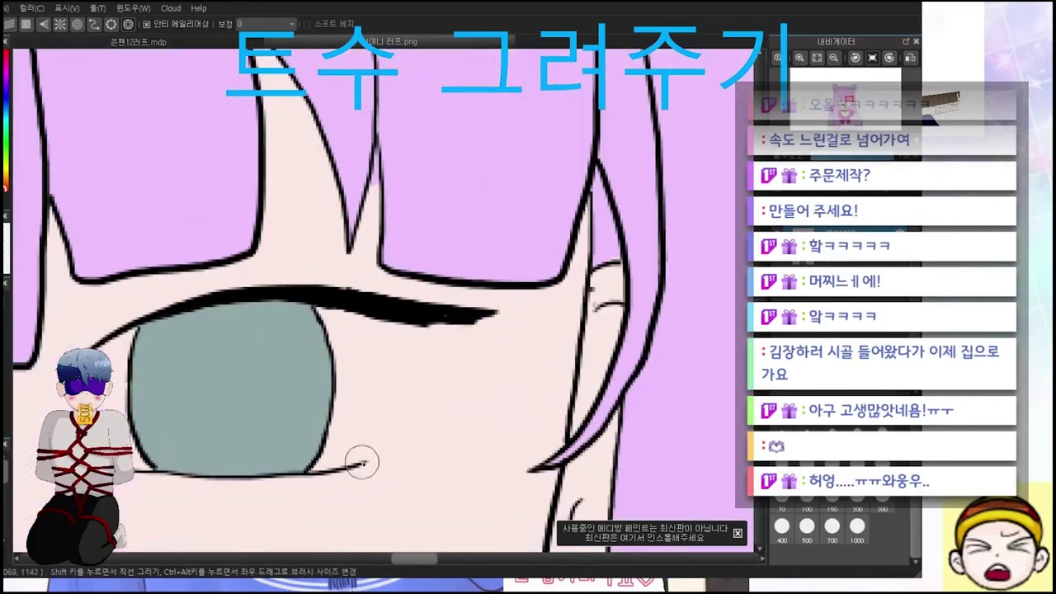
{"action": "scroll", "coordinate": [250, 431], "scroll_direction": "up", "scroll_amount": 1}
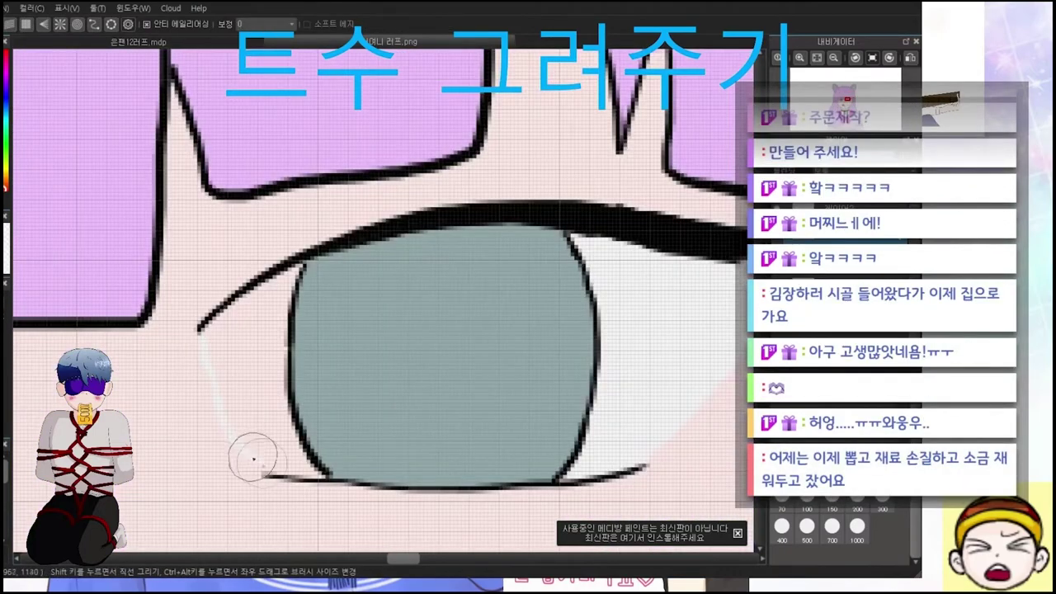
{"action": "scroll", "coordinate": [331, 322], "scroll_direction": "down", "scroll_amount": 2}
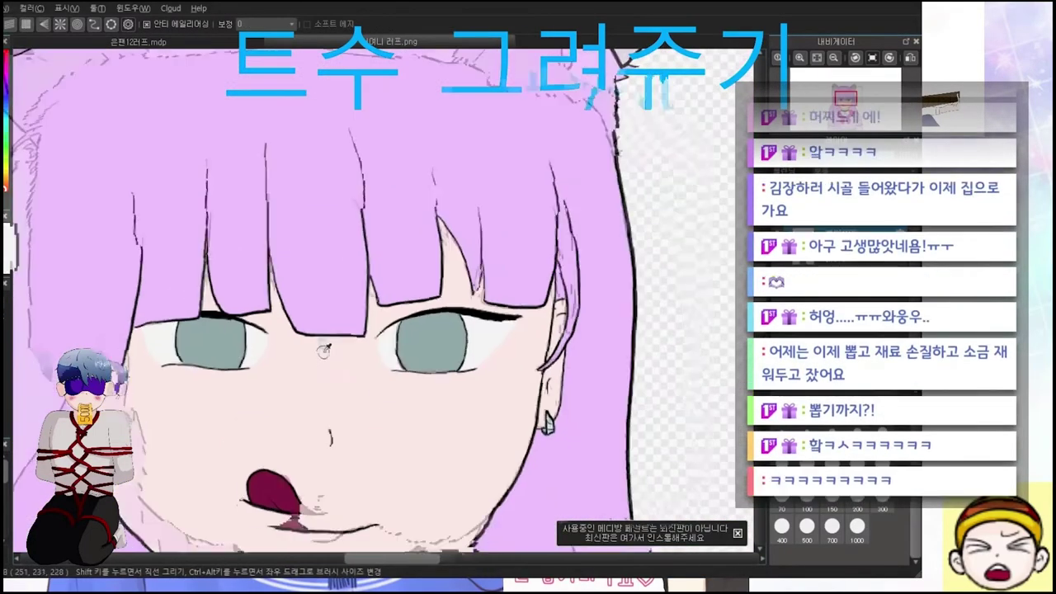
Draw short black lower lashes at the outer corner of each eye
{"action": "scroll", "coordinate": [393, 307], "scroll_direction": "up", "scroll_amount": 2}
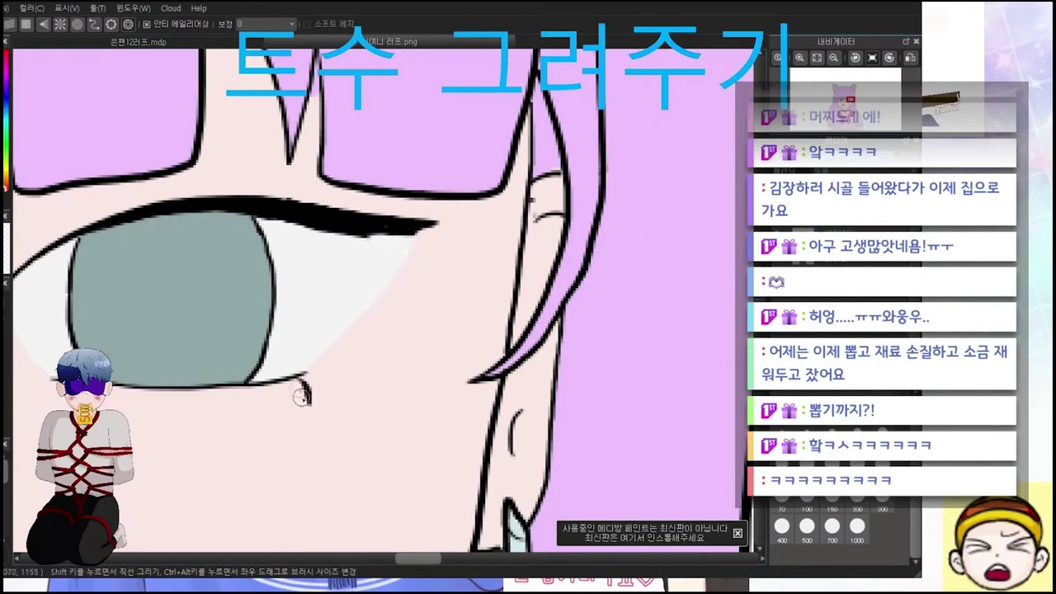
{"action": "scroll", "coordinate": [173, 346], "scroll_direction": "down", "scroll_amount": 1}
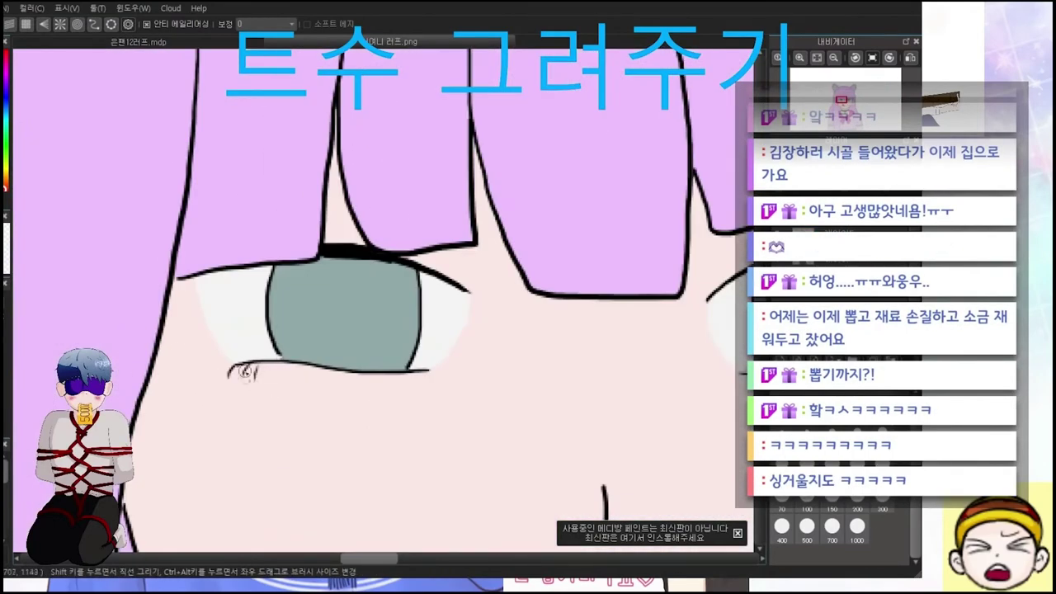
{"action": "scroll", "coordinate": [274, 371], "scroll_direction": "down", "scroll_amount": 2}
{"action": "scroll", "coordinate": [570, 320], "scroll_direction": "up", "scroll_amount": 3}
{"action": "scroll", "coordinate": [578, 314], "scroll_direction": "down", "scroll_amount": 2}
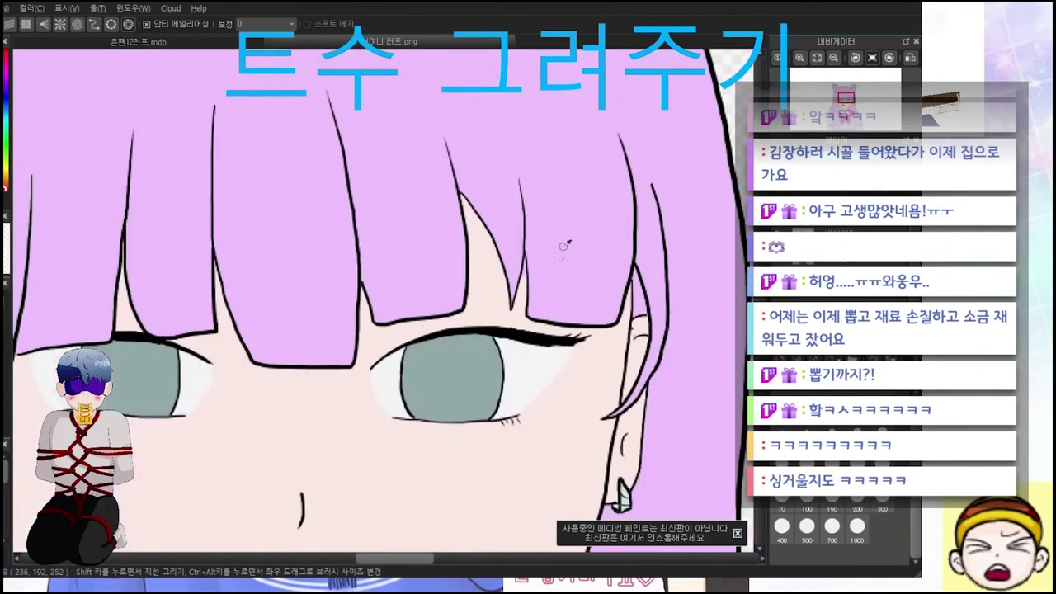
Handwrite "오빠 욕해줘..." in pink on the empty canvas beside the character
{"action": "scroll", "coordinate": [144, 328], "scroll_direction": "down", "scroll_amount": 3}
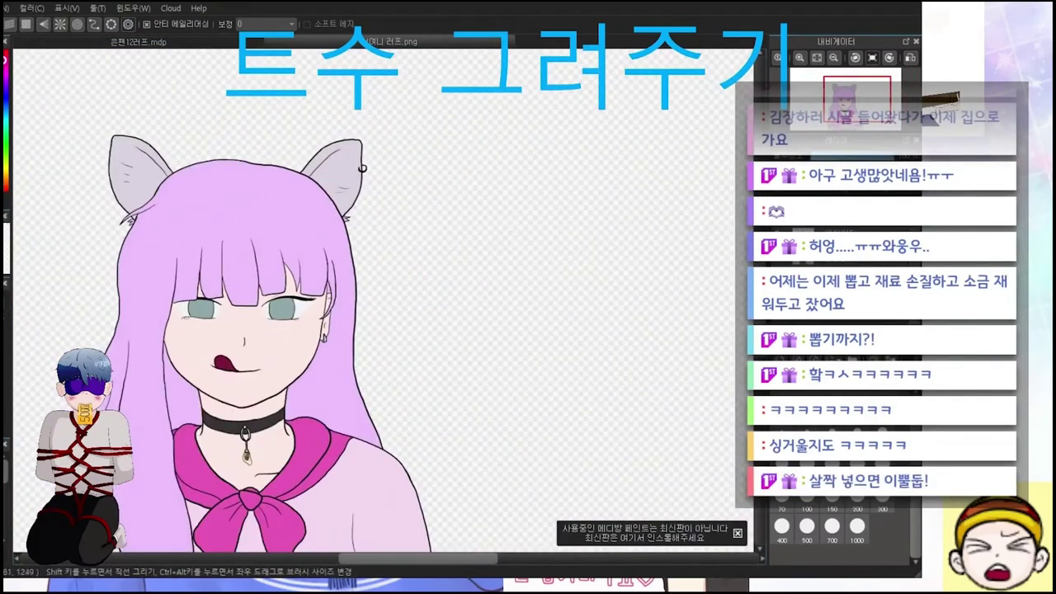
{"action": "mouse_move", "coordinate": [405, 315]}
{"action": "left_mouse_down"}
{"action": "mouse_move", "coordinate": [359, 314]}
{"action": "mouse_move", "coordinate": [429, 308]}
{"action": "left_mouse_up"}
{"action": "left_click_drag", "start_coordinate": [443, 262], "coordinate": [482, 301]}
{"action": "left_click_drag", "start_coordinate": [499, 260], "coordinate": [501, 315]}
{"action": "left_click_drag", "start_coordinate": [388, 355], "coordinate": [389, 357]}
{"action": "left_click_drag", "start_coordinate": [362, 422], "coordinate": [447, 410]}
{"action": "left_click_drag", "start_coordinate": [383, 441], "coordinate": [438, 466]}
{"action": "left_click_drag", "start_coordinate": [467, 369], "coordinate": [486, 369]}
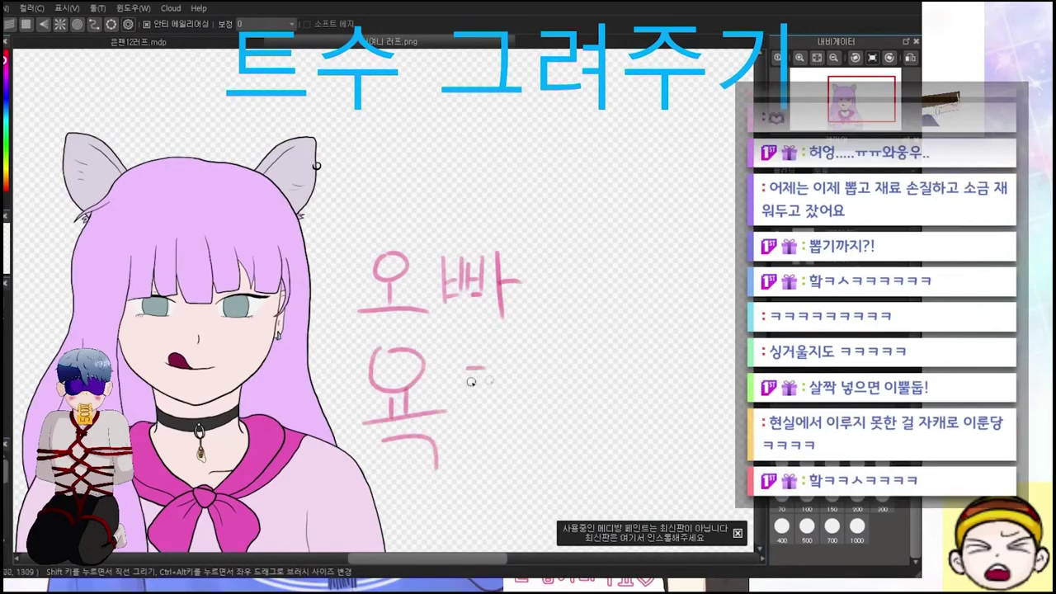
{"action": "left_click", "coordinate": [712, 457]}
{"action": "left_click", "coordinate": [730, 457]}
{"action": "scroll", "coordinate": [730, 458], "scroll_direction": "down", "scroll_amount": 4}
Select the handwritten pink text and move it to the empty area on the opposite side of the character
{"action": "key", "text": "m"}
{"action": "key", "text": "ctrl+t"}
{"action": "mouse_move", "coordinate": [252, 231]}
{"action": "left_mouse_down"}
{"action": "mouse_move", "coordinate": [405, 354]}
{"action": "mouse_move", "coordinate": [355, 323]}
{"action": "left_mouse_up"}
{"action": "left_click_drag", "start_coordinate": [313, 289], "coordinate": [177, 307]}
{"action": "key", "text": "Return"}
{"action": "scroll", "coordinate": [177, 307], "scroll_direction": "up", "scroll_amount": 4}
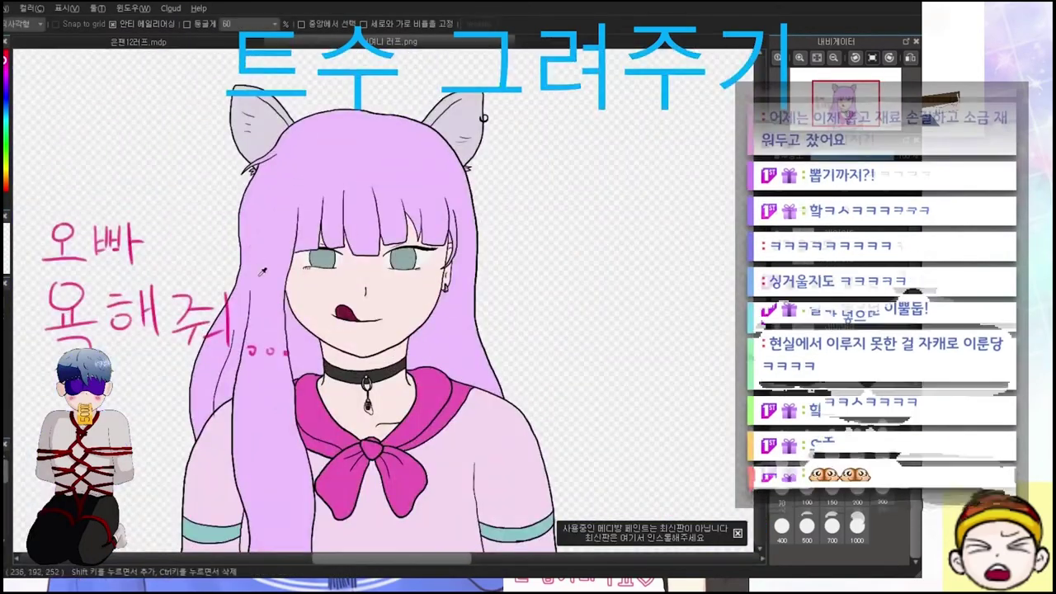
Shade the upper edge of both cat ears with a slightly darker grey
{"action": "scroll", "coordinate": [177, 307], "scroll_direction": "down", "scroll_amount": 2}
{"action": "scroll", "coordinate": [302, 215], "scroll_direction": "up", "scroll_amount": 3}
{"action": "scroll", "coordinate": [301, 214], "scroll_direction": "down", "scroll_amount": 1}
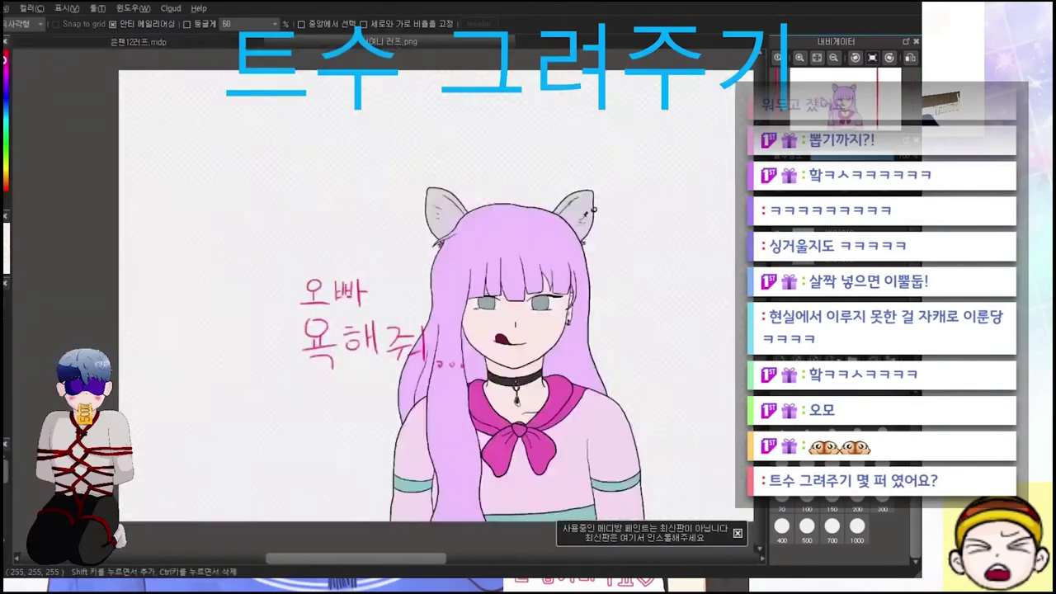
{"action": "scroll", "coordinate": [301, 214], "scroll_direction": "up", "scroll_amount": 3}
{"action": "key", "text": "b"}
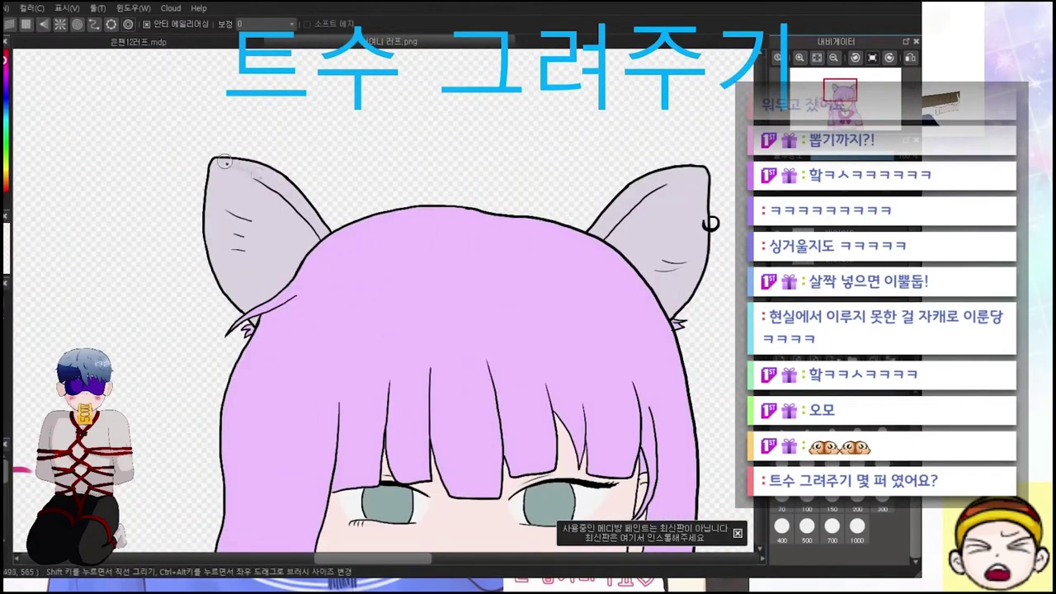
{"action": "left_click_drag", "start_coordinate": [225, 162], "coordinate": [253, 174]}
{"action": "scroll", "coordinate": [556, 141], "scroll_direction": "up", "scroll_amount": 2}
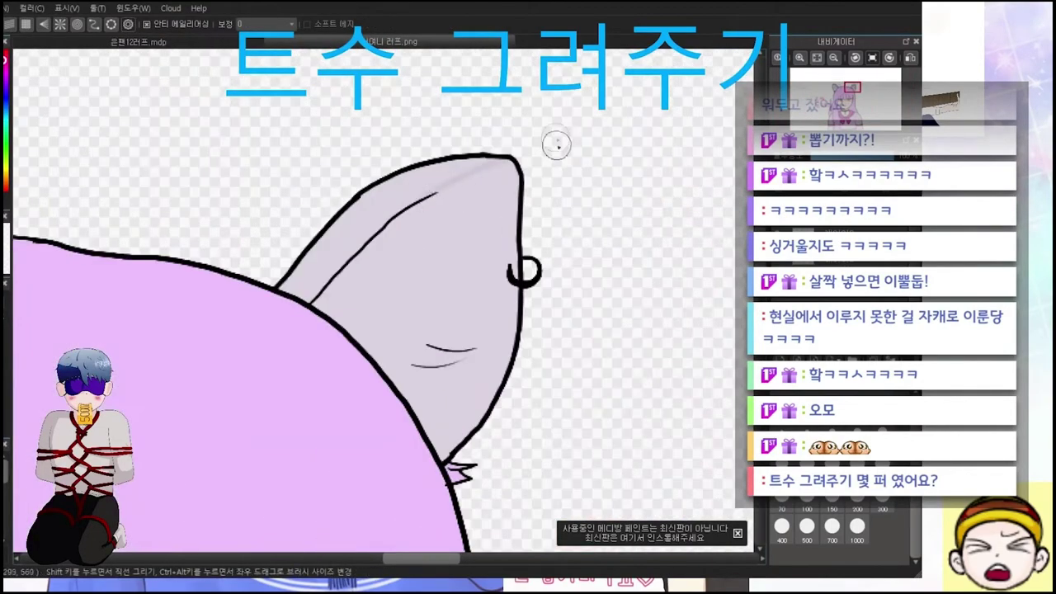
{"action": "left_click_drag", "start_coordinate": [487, 160], "coordinate": [293, 295]}
Shade the ends of the bangs and the back hair beside the neck with a deeper purple
{"action": "scroll", "coordinate": [336, 397], "scroll_direction": "down", "scroll_amount": 1}
{"action": "mouse_move", "coordinate": [314, 392]}
{"action": "left_mouse_down"}
{"action": "mouse_move", "coordinate": [294, 361]}
{"action": "mouse_move", "coordinate": [302, 340]}
{"action": "mouse_move", "coordinate": [314, 373]}
{"action": "mouse_move", "coordinate": [361, 371]}
{"action": "mouse_move", "coordinate": [350, 389]}
{"action": "mouse_move", "coordinate": [361, 389]}
{"action": "mouse_move", "coordinate": [323, 382]}
{"action": "left_mouse_up"}
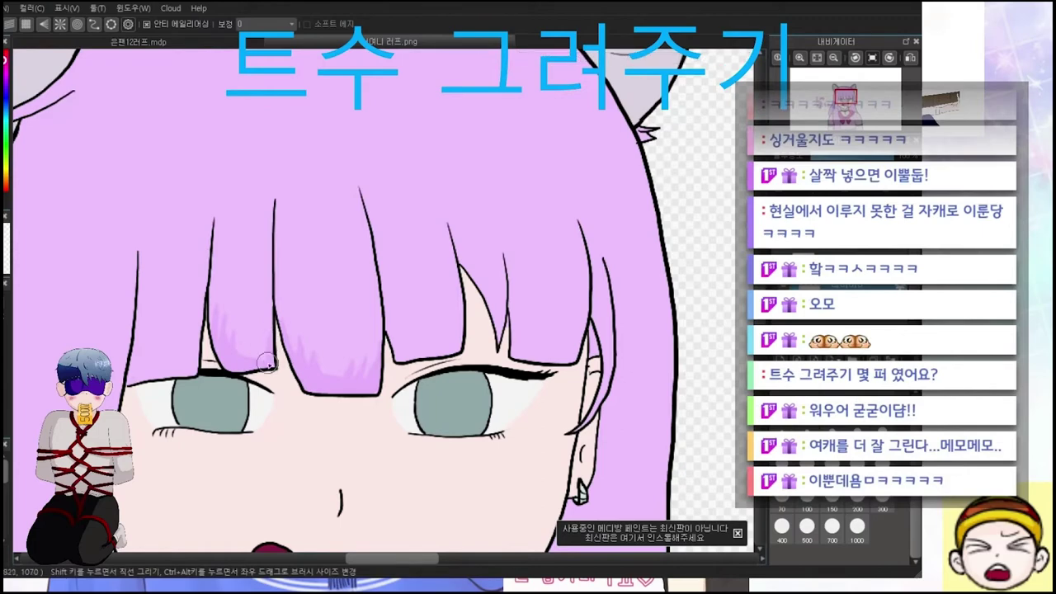
{"action": "left_click_drag", "start_coordinate": [138, 375], "coordinate": [161, 356]}
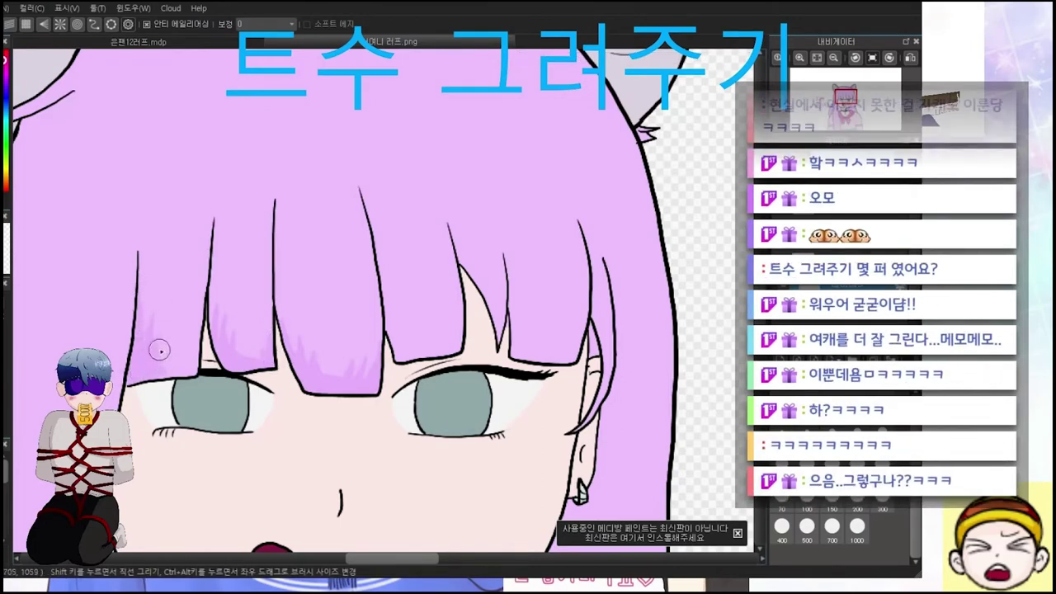
{"action": "scroll", "coordinate": [248, 371], "scroll_direction": "right", "scroll_amount": 3}
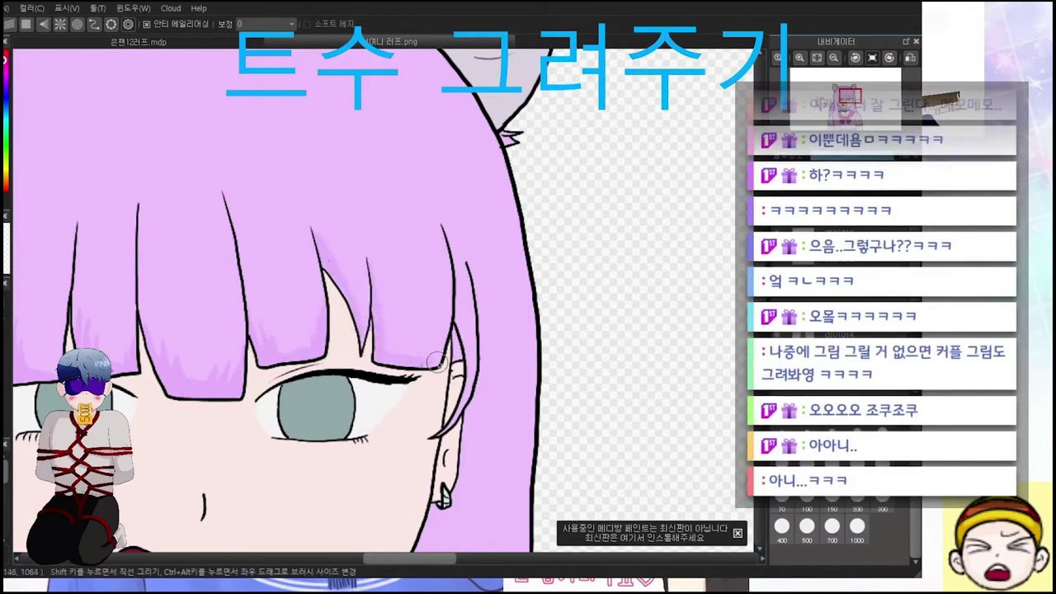
{"action": "scroll", "coordinate": [314, 395], "scroll_direction": "down", "scroll_amount": 2}
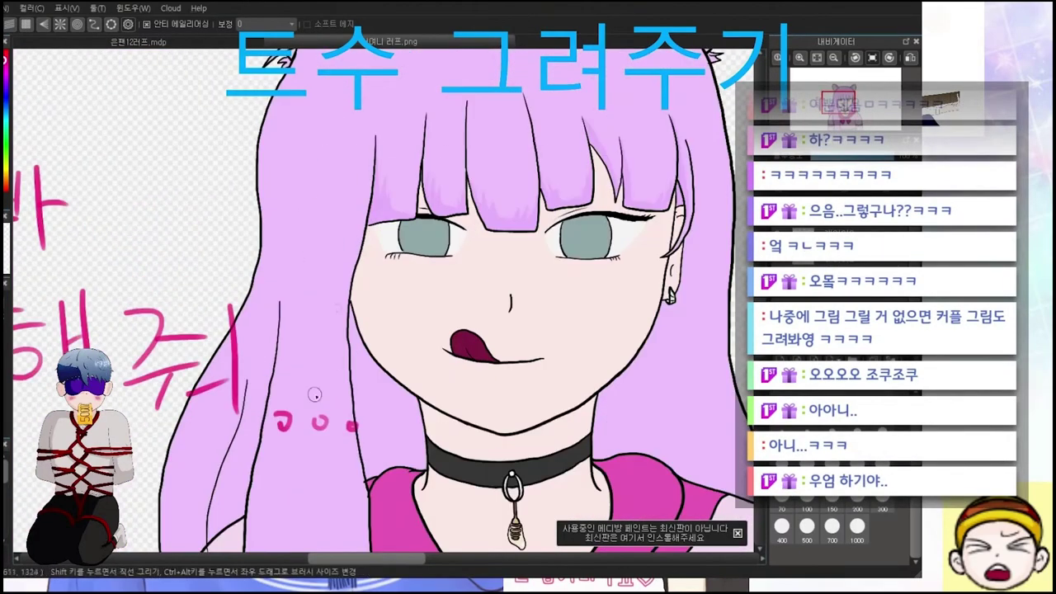
{"action": "left_click_drag", "start_coordinate": [83, 462], "coordinate": [11, 413]}
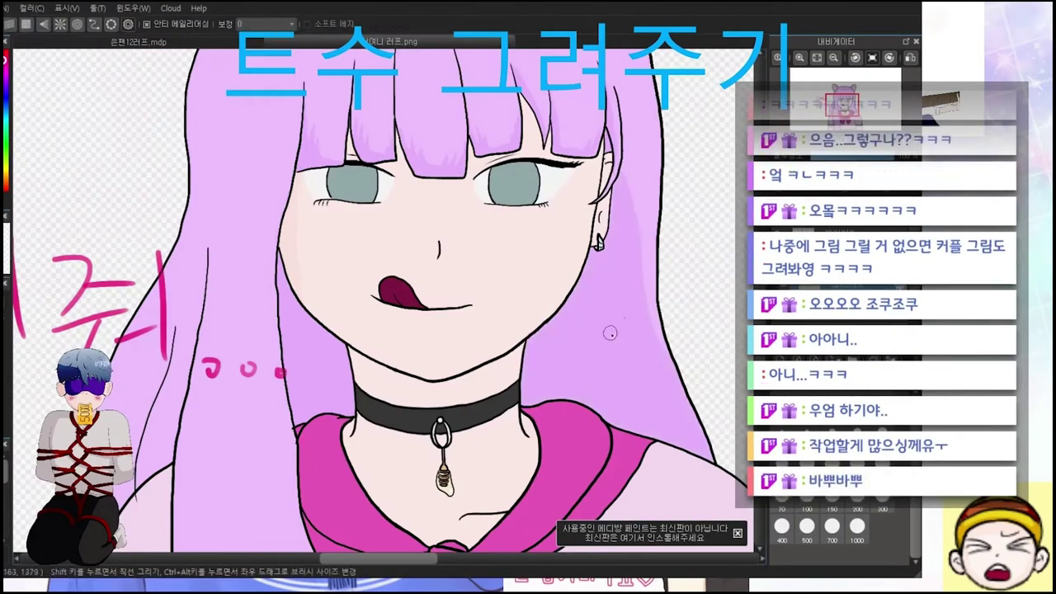
{"action": "key", "text": "g"}
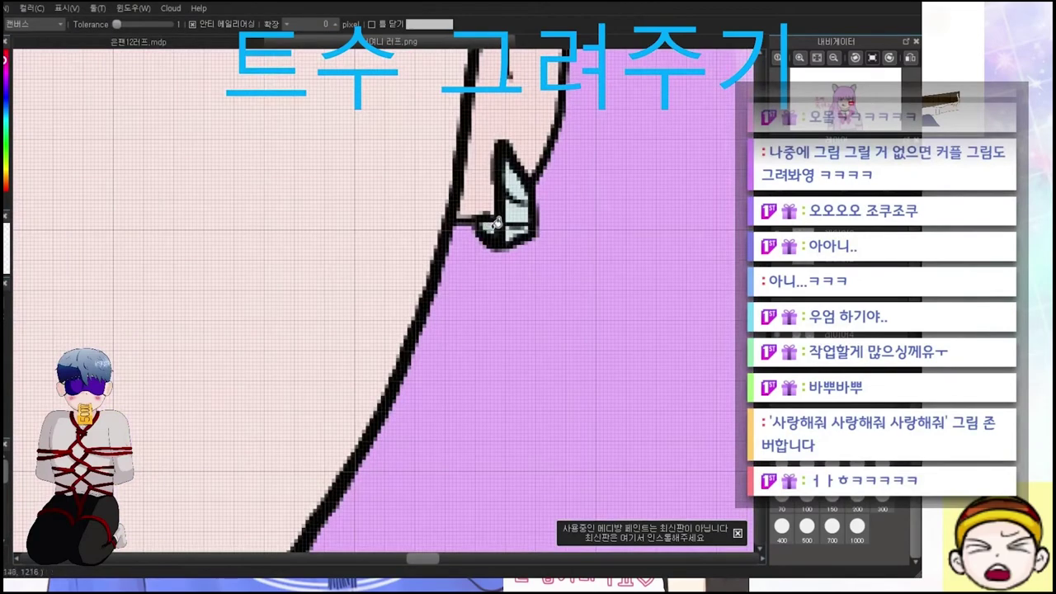
{"action": "scroll", "coordinate": [496, 223], "scroll_direction": "down", "scroll_amount": 10}
{"action": "key", "text": "b"}
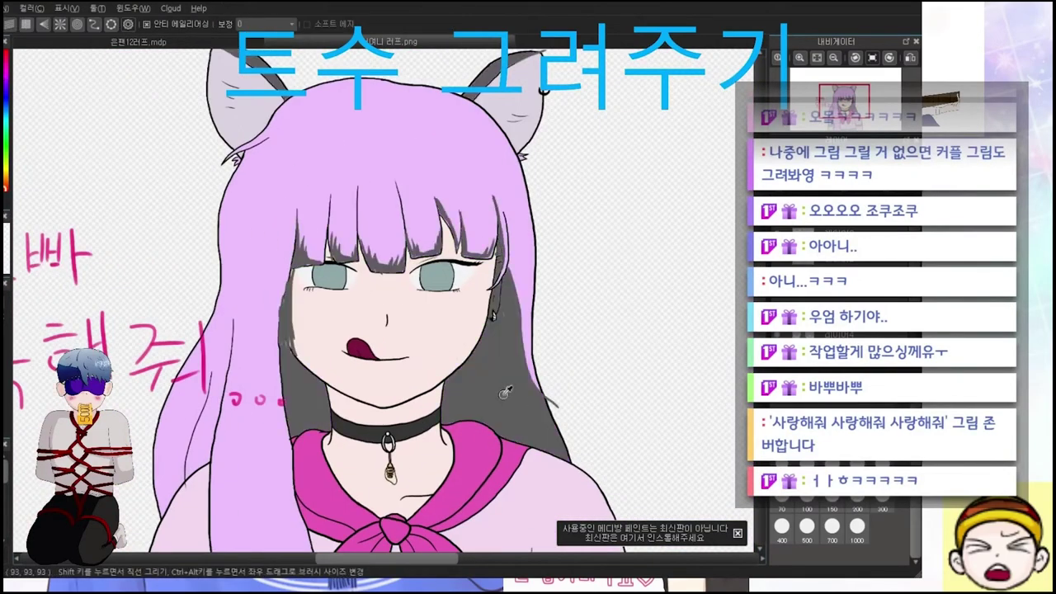
{"action": "key", "text": "ctrl+z"}
Add deeper purple shading strokes to the hair on the crown beneath both cat ears
{"action": "scroll", "coordinate": [552, 403], "scroll_direction": "down", "scroll_amount": 2}
{"action": "scroll", "coordinate": [244, 322], "scroll_direction": "up", "scroll_amount": 5}
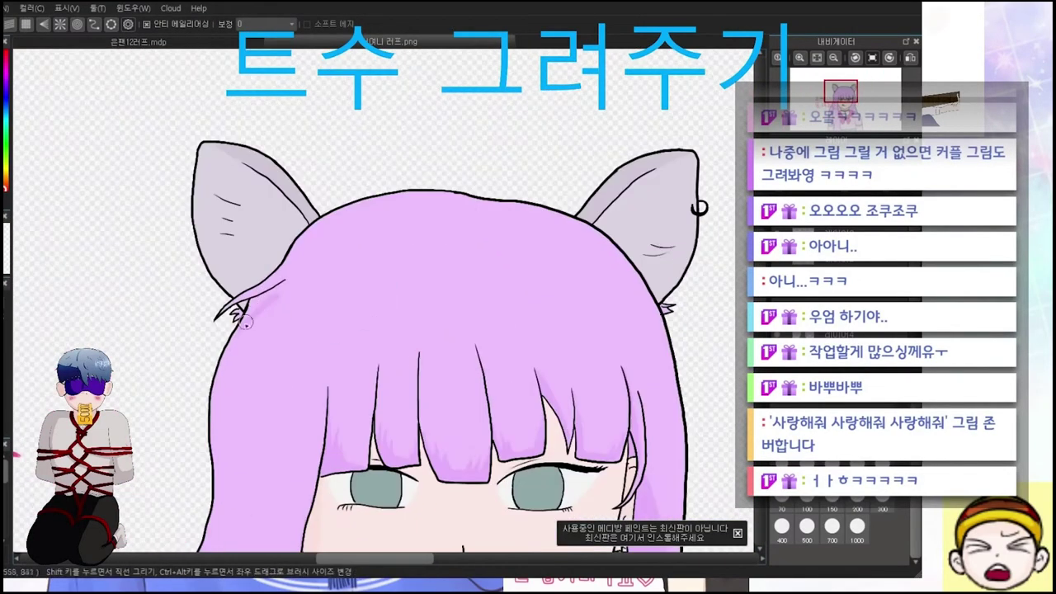
{"action": "scroll", "coordinate": [545, 352], "scroll_direction": "up", "scroll_amount": 2}
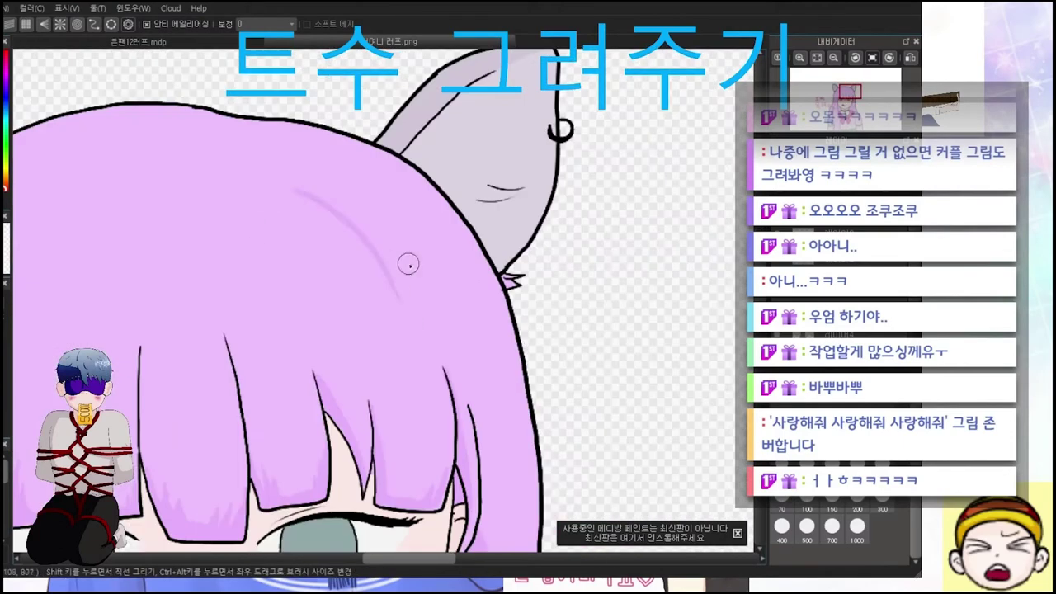
{"action": "scroll", "coordinate": [479, 264], "scroll_direction": "down", "scroll_amount": 2}
Shade the skin along the side of the face beside the long hair in a soft pink
{"action": "scroll", "coordinate": [425, 183], "scroll_direction": "down", "scroll_amount": 5}
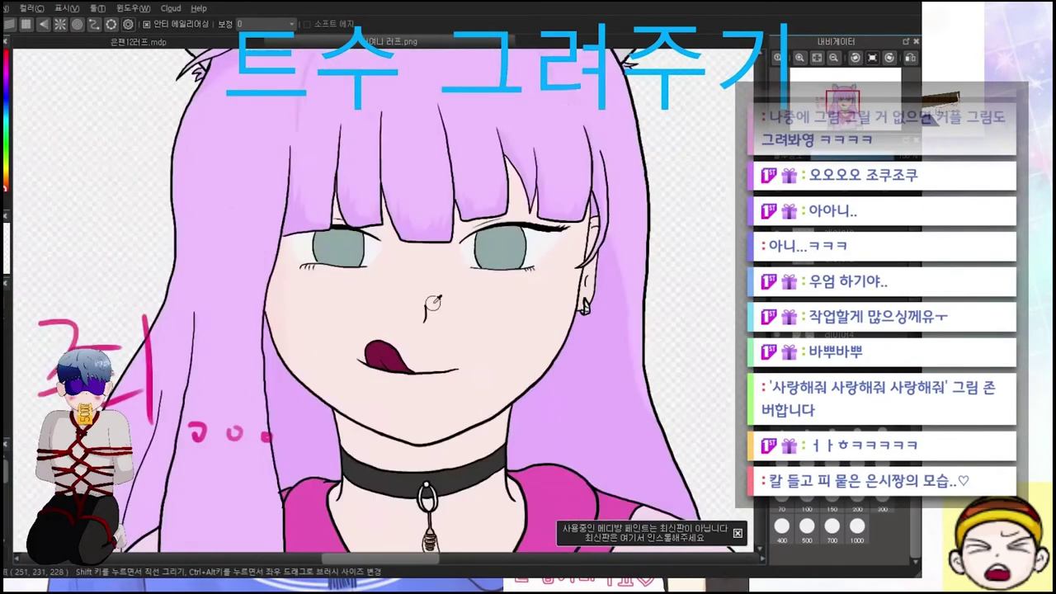
{"action": "scroll", "coordinate": [329, 279], "scroll_direction": "up", "scroll_amount": 2}
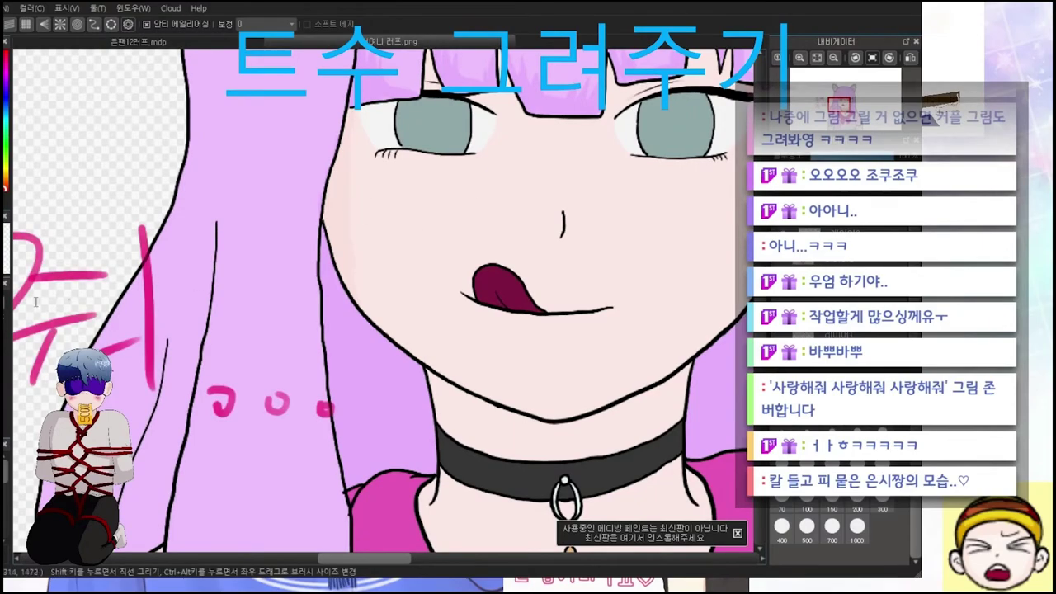
{"action": "scroll", "coordinate": [515, 123], "scroll_direction": "up", "scroll_amount": 2}
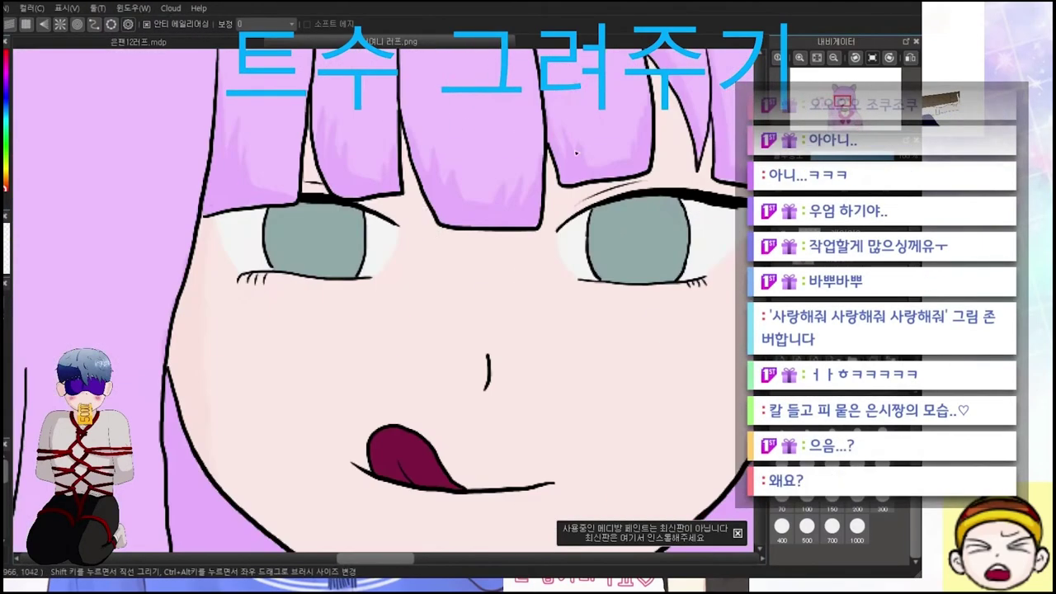
{"action": "scroll", "coordinate": [463, 267], "scroll_direction": "down", "scroll_amount": 4}
{"action": "scroll", "coordinate": [512, 236], "scroll_direction": "up", "scroll_amount": 3}
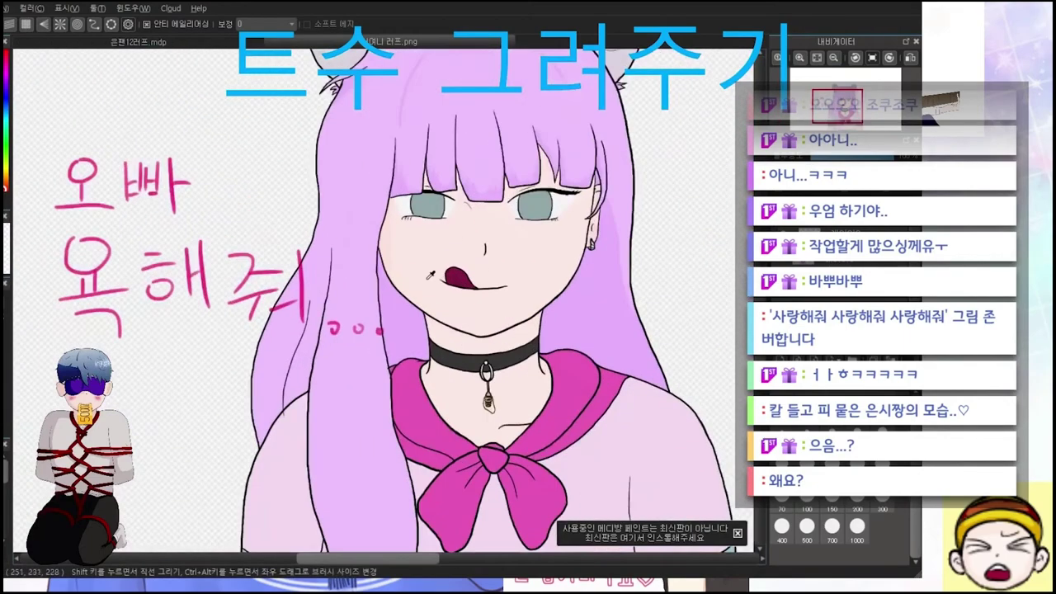